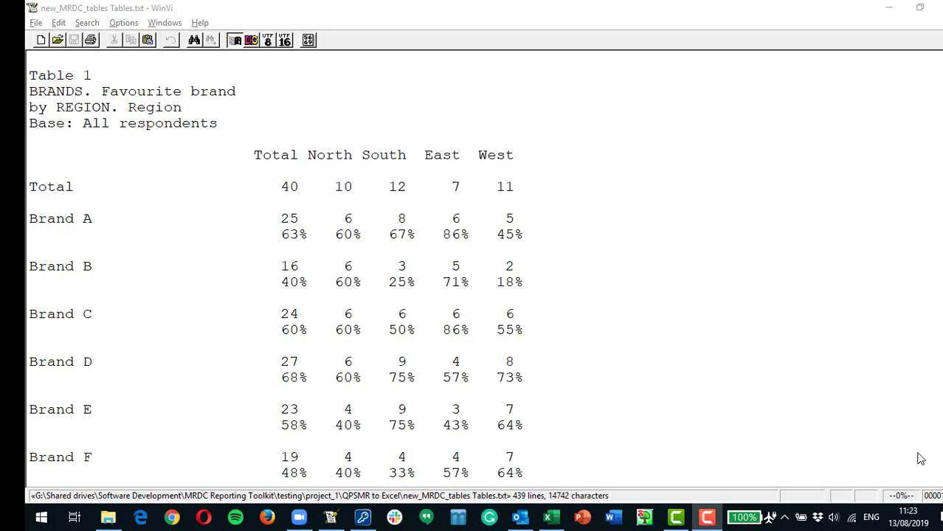
Switch to the MRDC_Reporting_Toolkit.xlsm workbook in Excel and view the report sheet
key(alt+Tab)
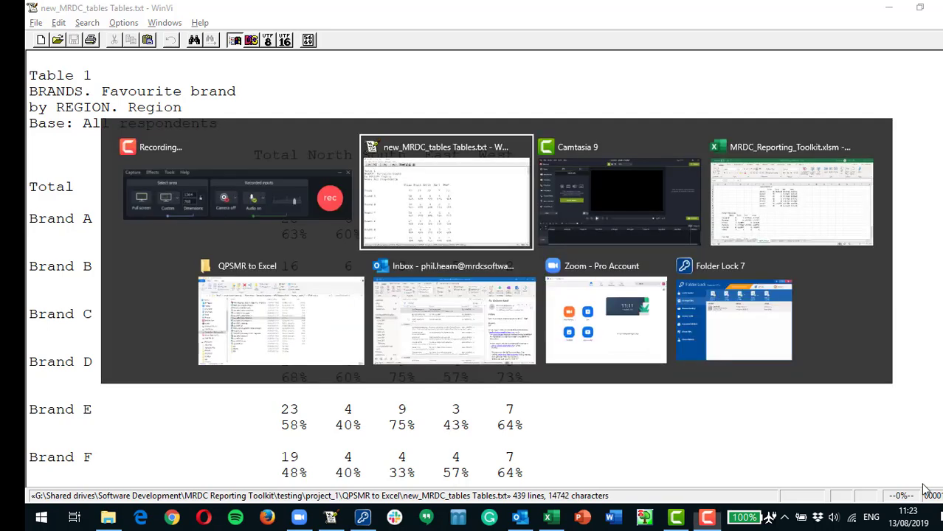
key(alt+Tab)
key(alt+Tab)
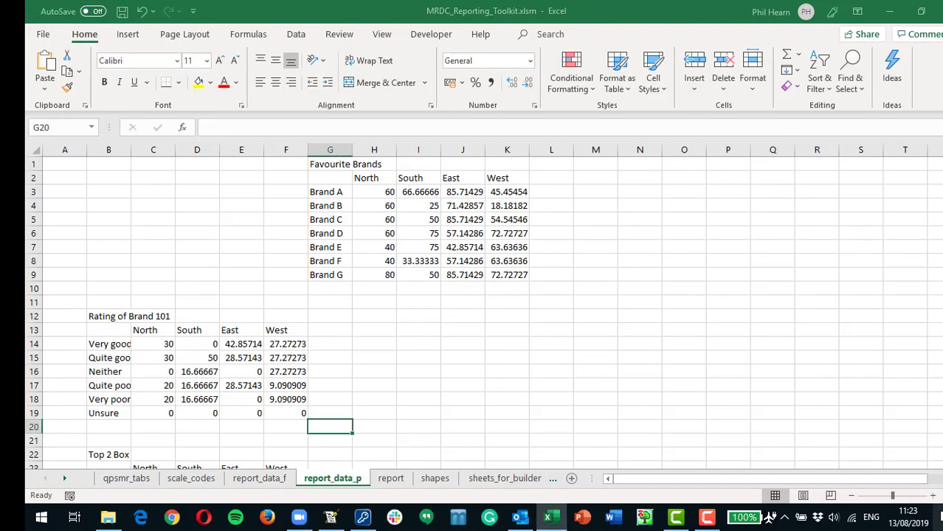
click(390, 479)
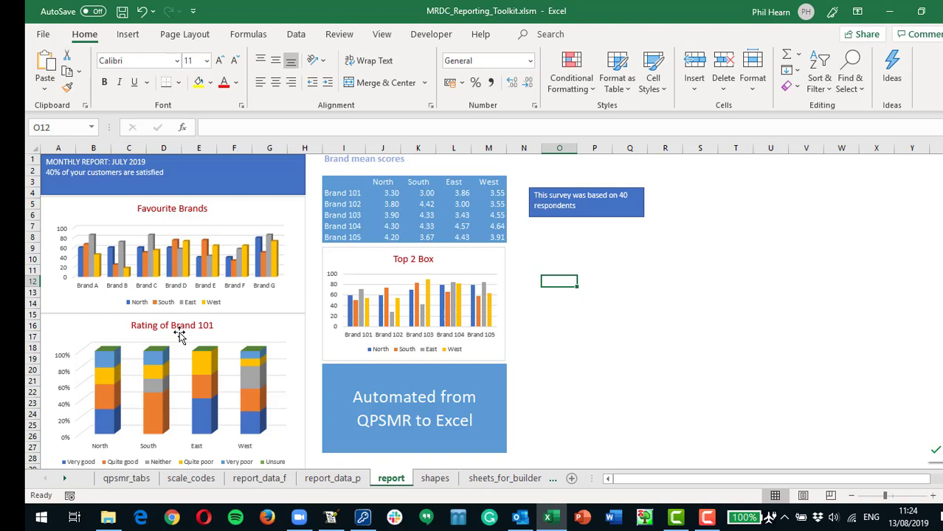
Switch to the tables text file in WinVi and examine the favourite brand table and the opinion tables for Brands 101 to 105
key(alt+Tab)
key(alt+Tab)
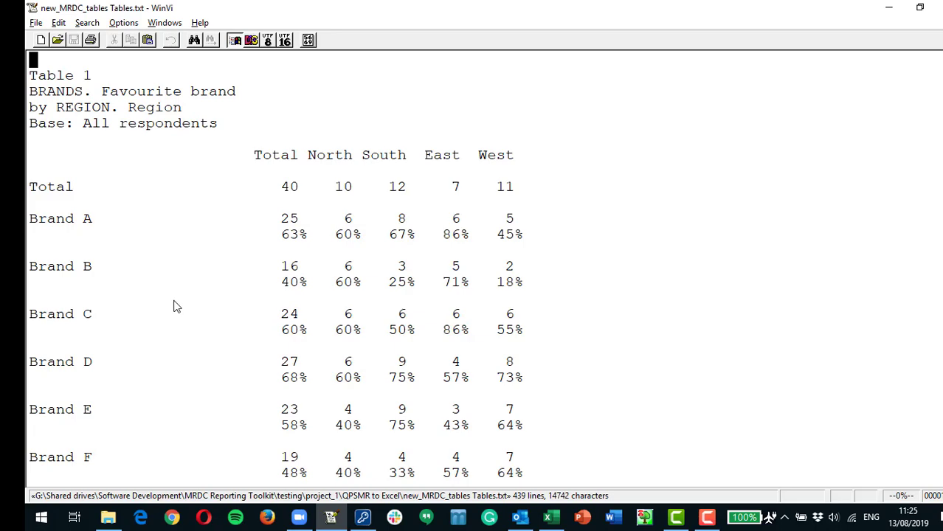
scroll(177, 304, down, 2)
scroll(181, 306, down, 4)
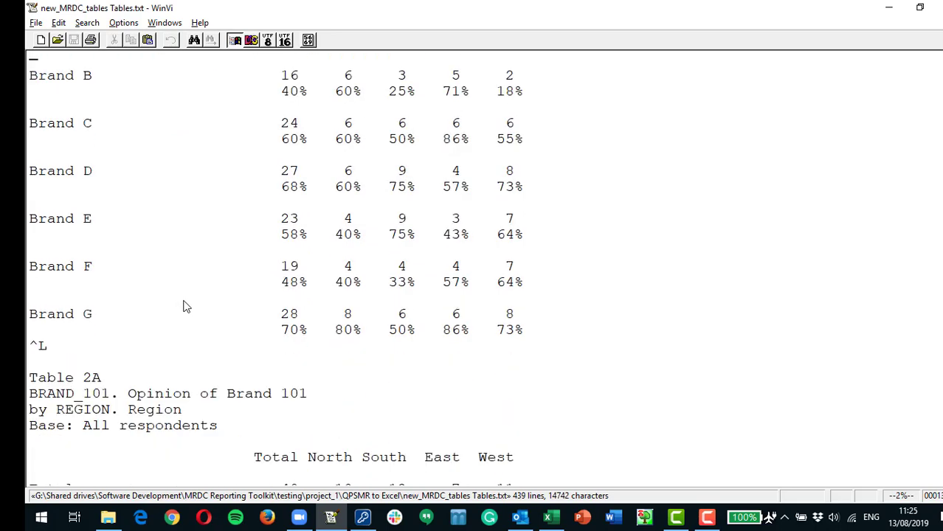
scroll(186, 305, down, 3)
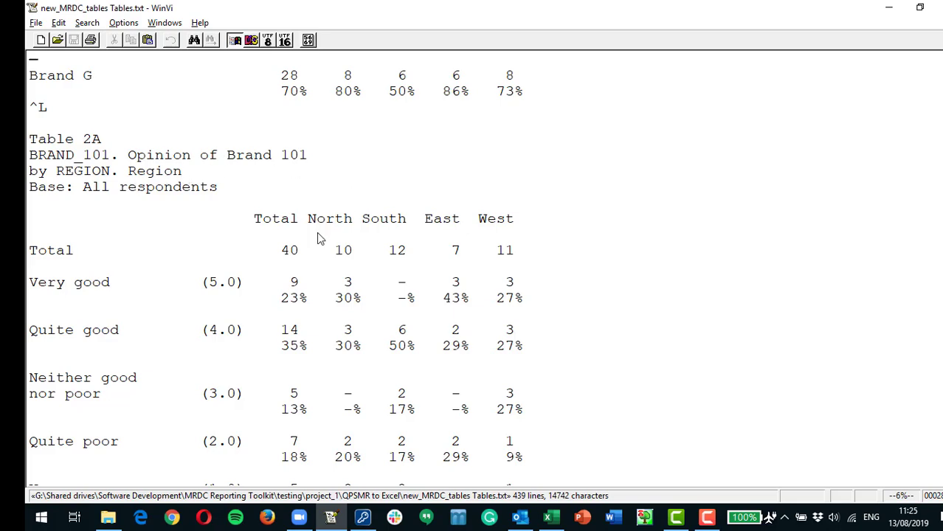
scroll(315, 245, down, 9)
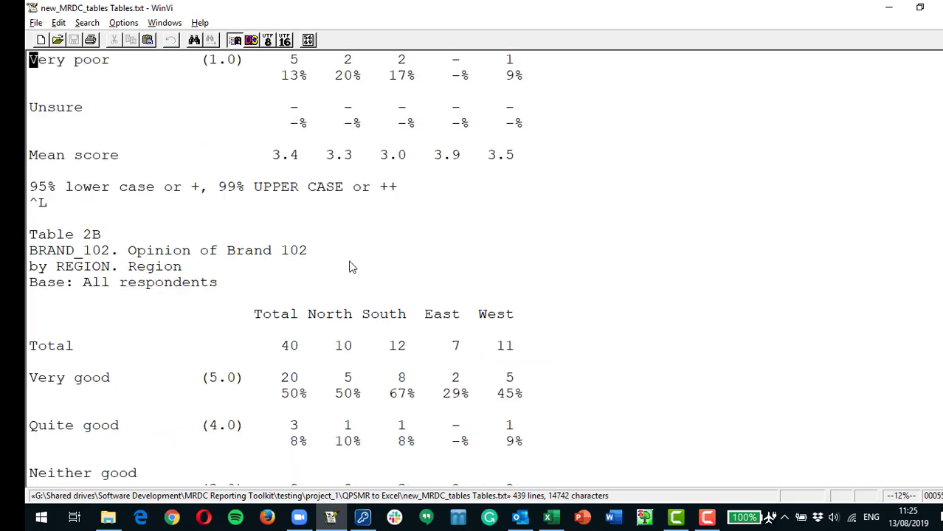
scroll(358, 273, down, 14)
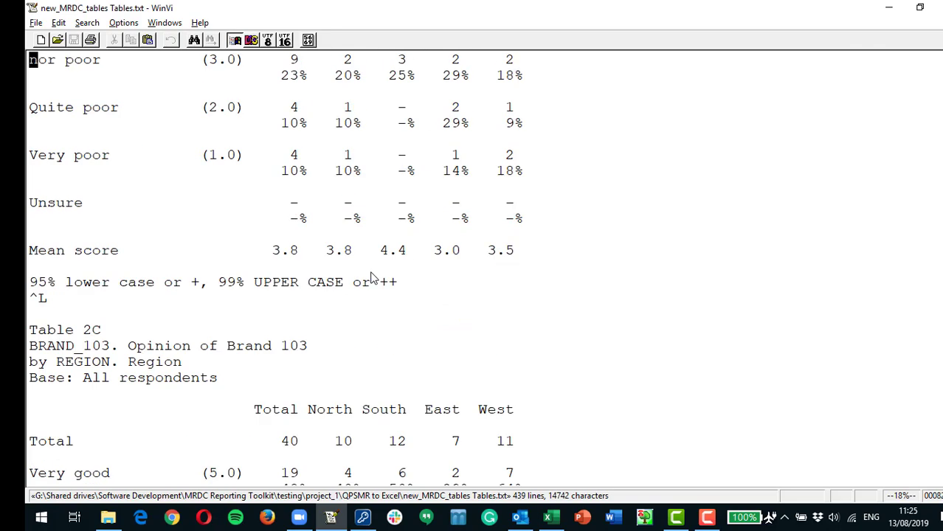
scroll(375, 281, down, 13)
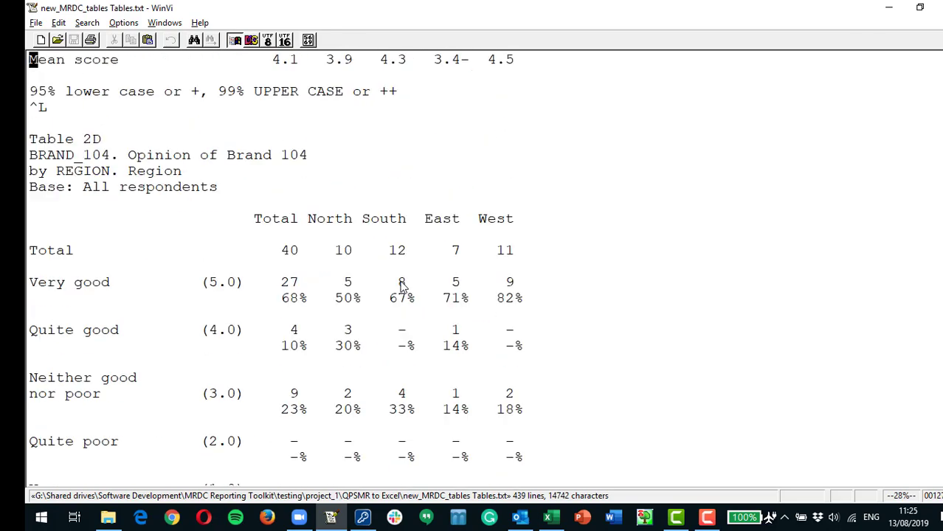
scroll(414, 288, down, 14)
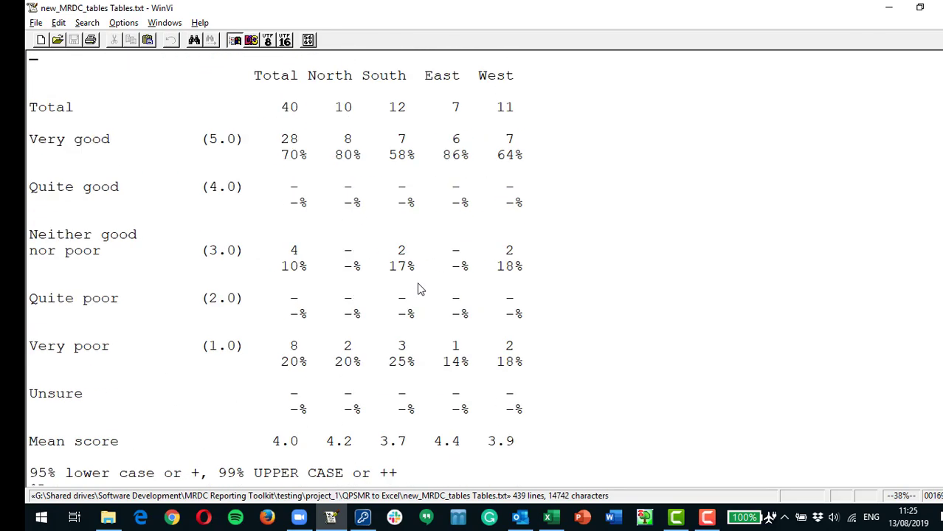
Examine the Top 2 box table and the summary table for brand_101 to brand_105 by region
scroll(424, 289, down, 6)
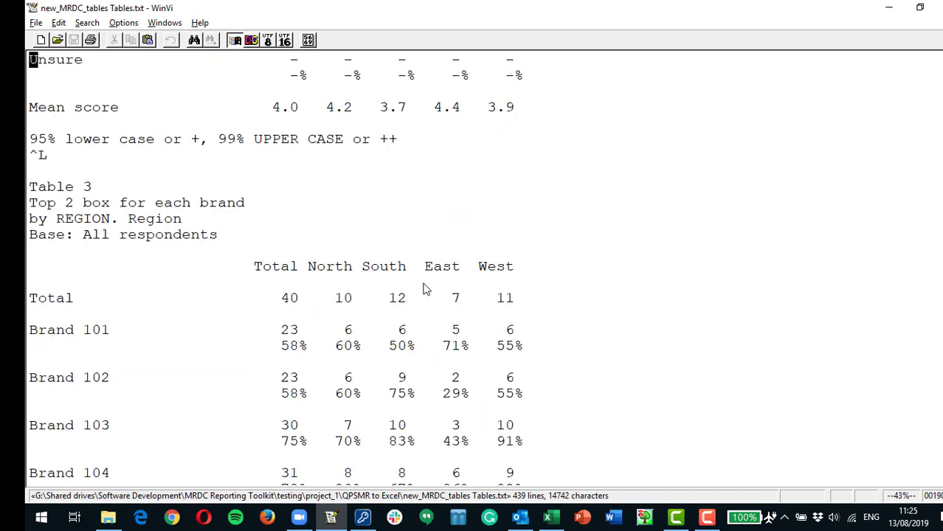
scroll(424, 289, down, 1)
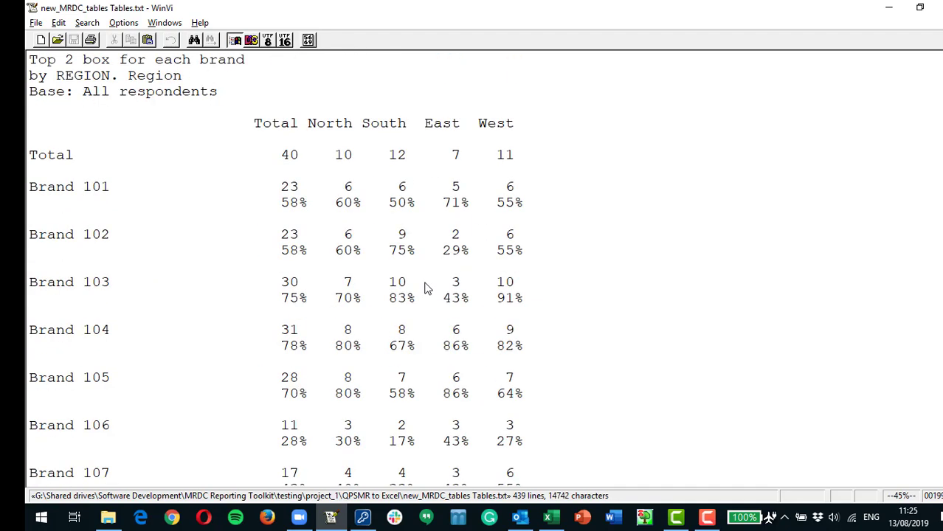
scroll(424, 290, down, 1)
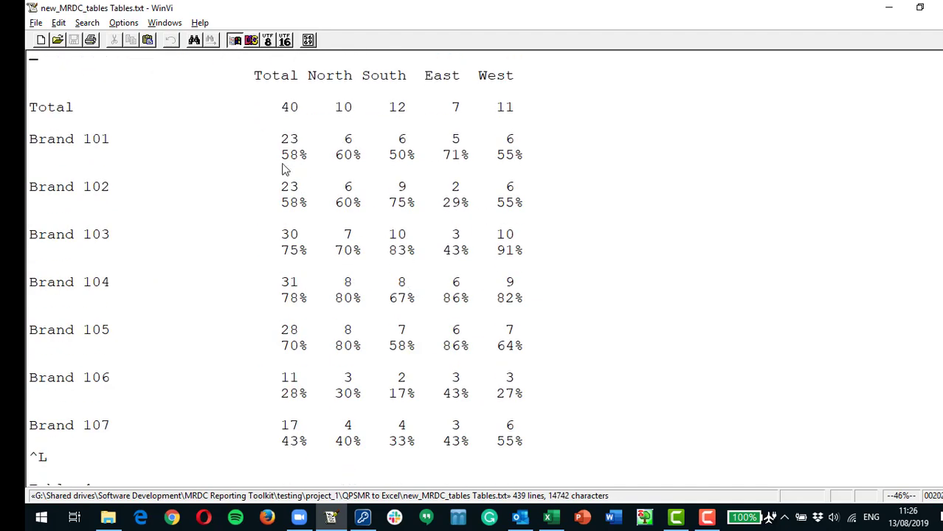
scroll(287, 365, down, 5)
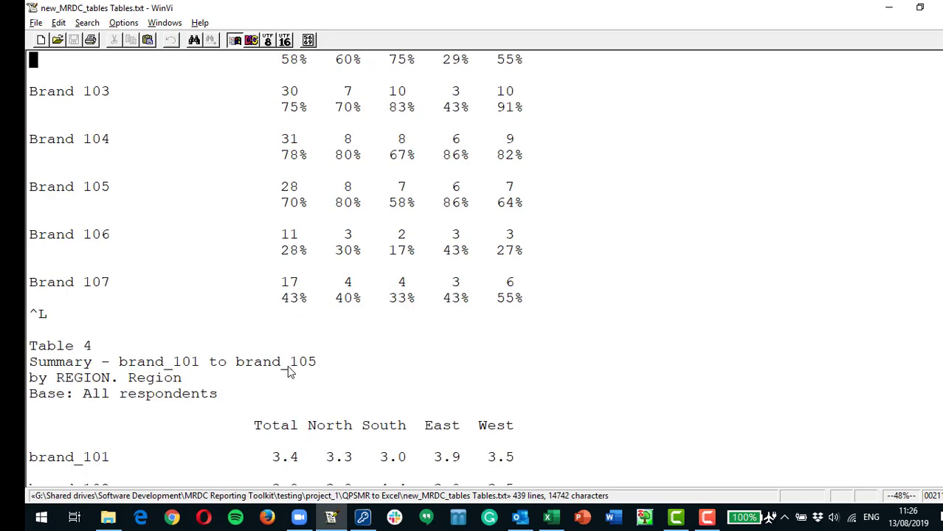
scroll(287, 365, down, 2)
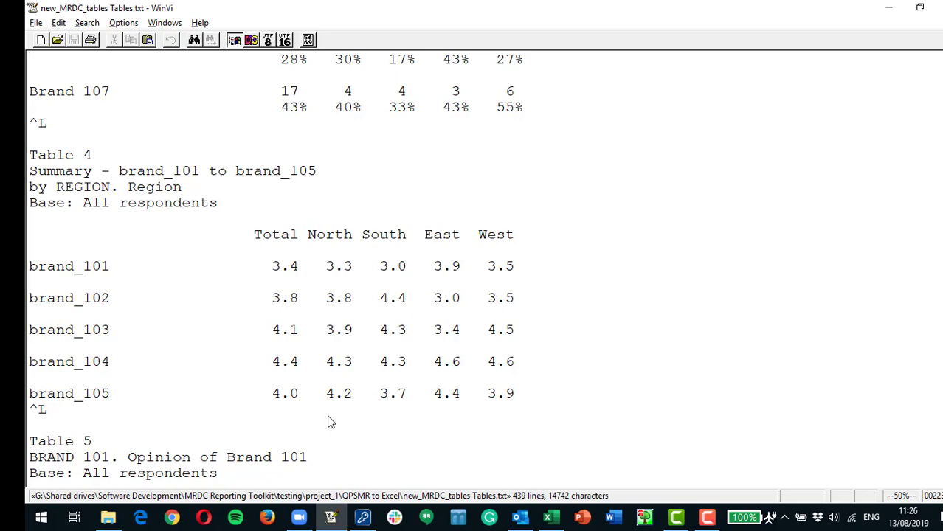
scroll(330, 421, down, 2)
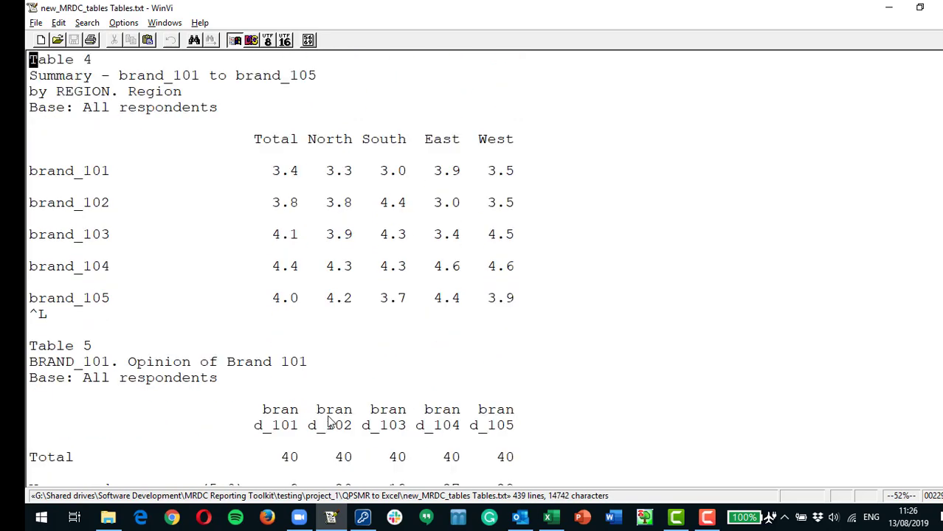
scroll(330, 422, up, 4)
scroll(330, 421, down, 1)
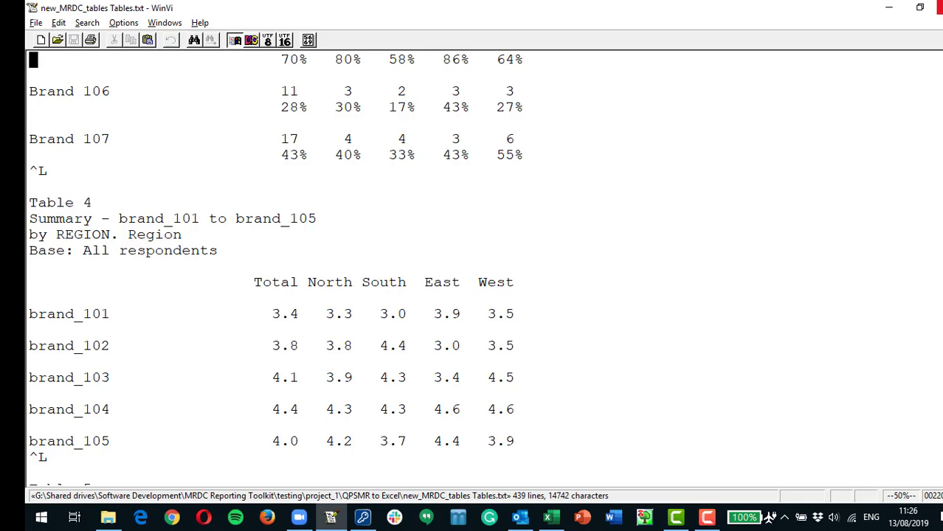
Return to the Excel report and inspect its customer satisfaction and respondent text boxes and the Brand 102 North mean score formula
key(alt+Tab)
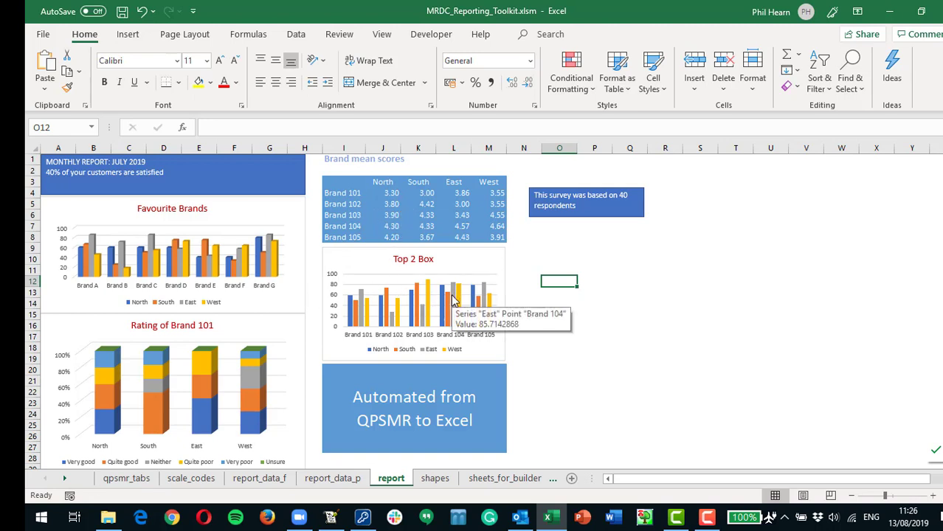
click(54, 175)
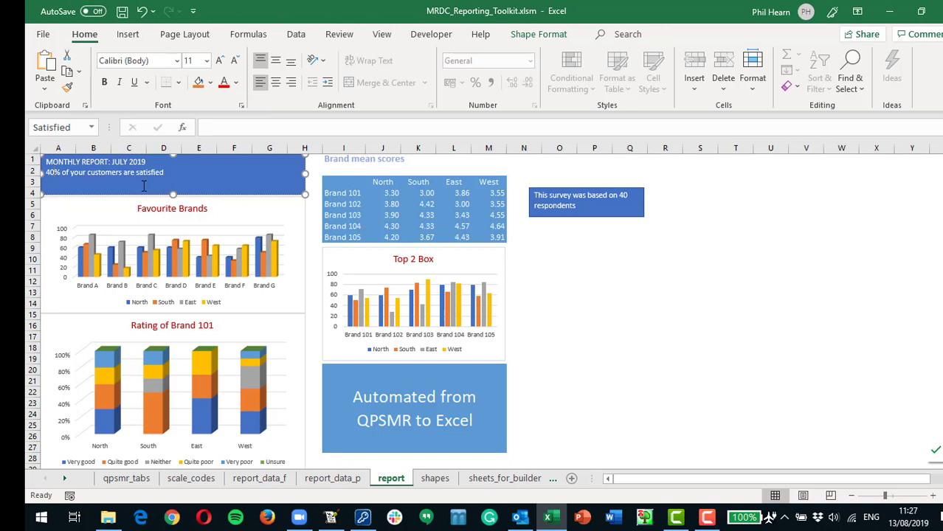
click(598, 207)
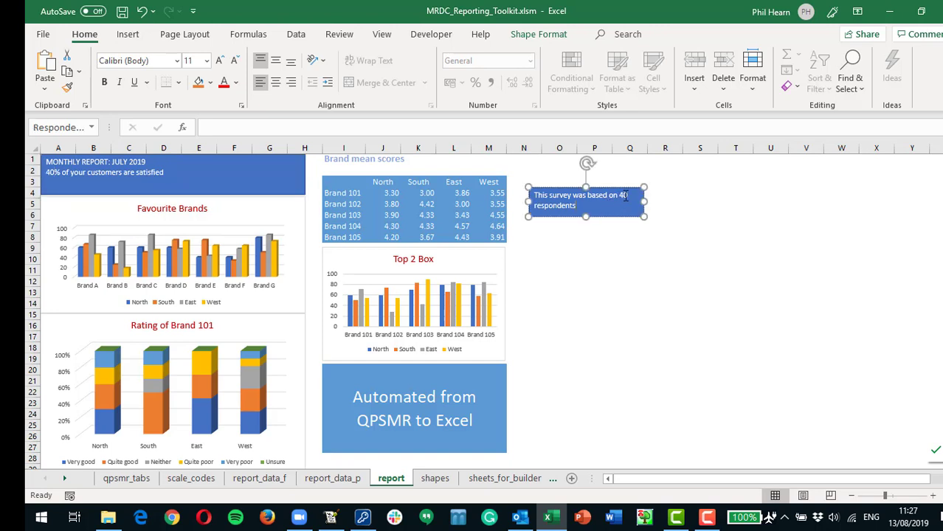
drag(627, 196, 608, 196)
click(596, 245)
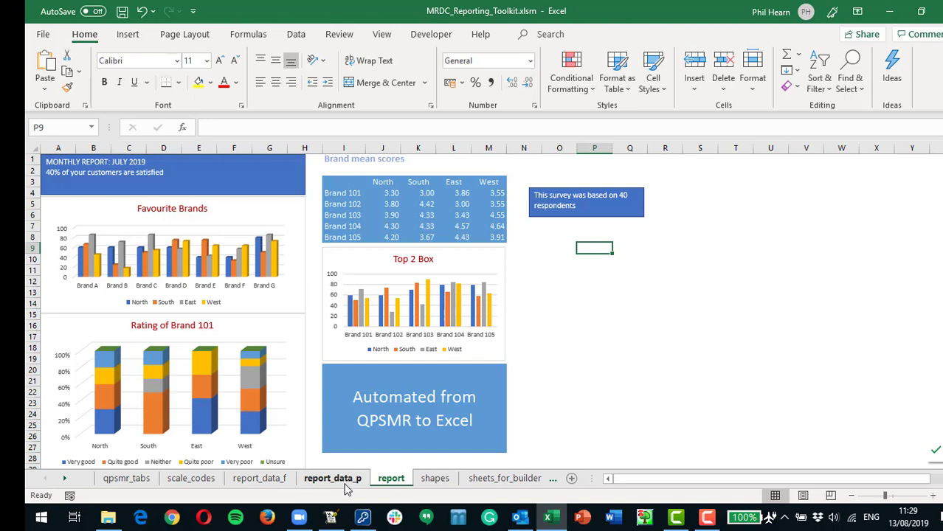
click(383, 203)
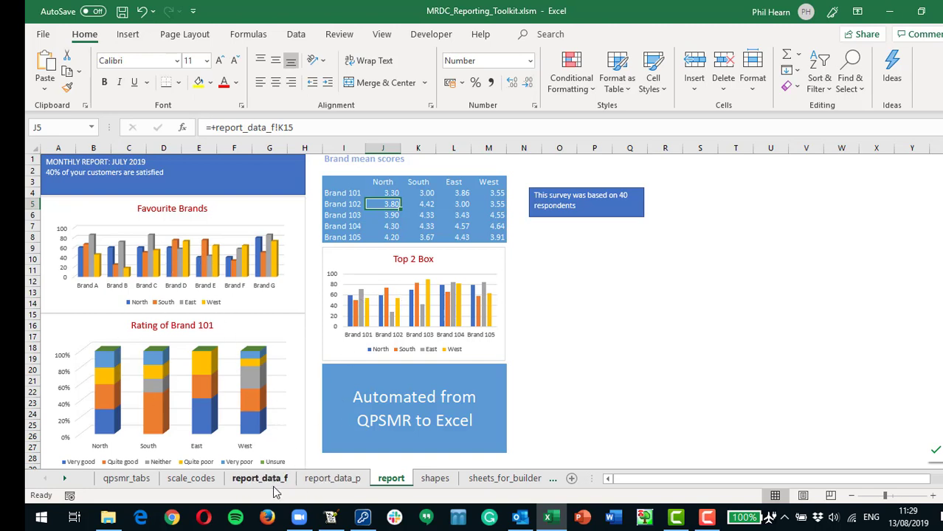
On the report_data_p sheet, enter =RANDBETWEEN(1,100) for Brand A North in the Favourite Brands table (cell H3)
click(330, 478)
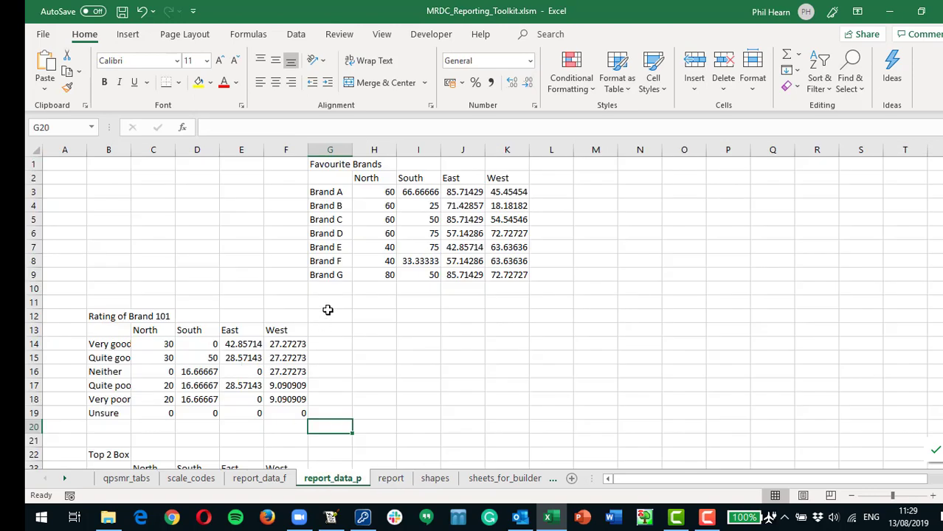
click(377, 191)
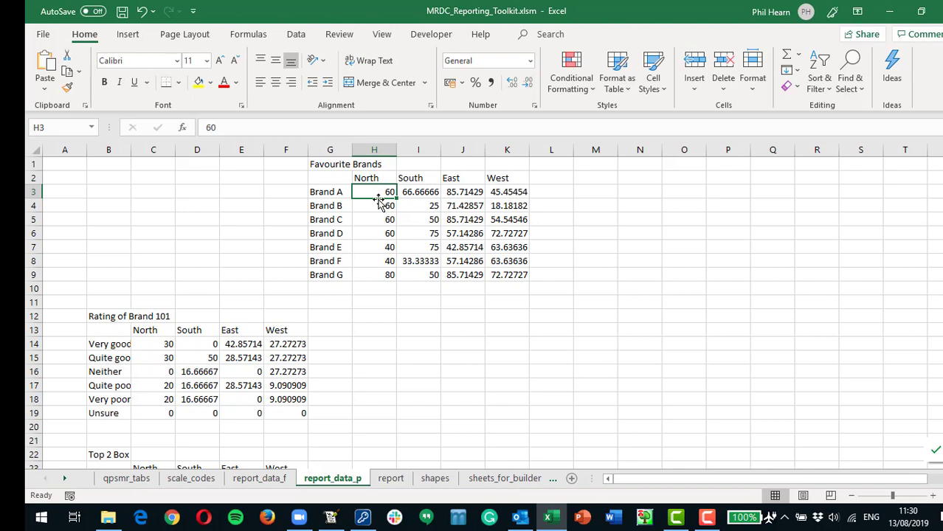
text(=ra)
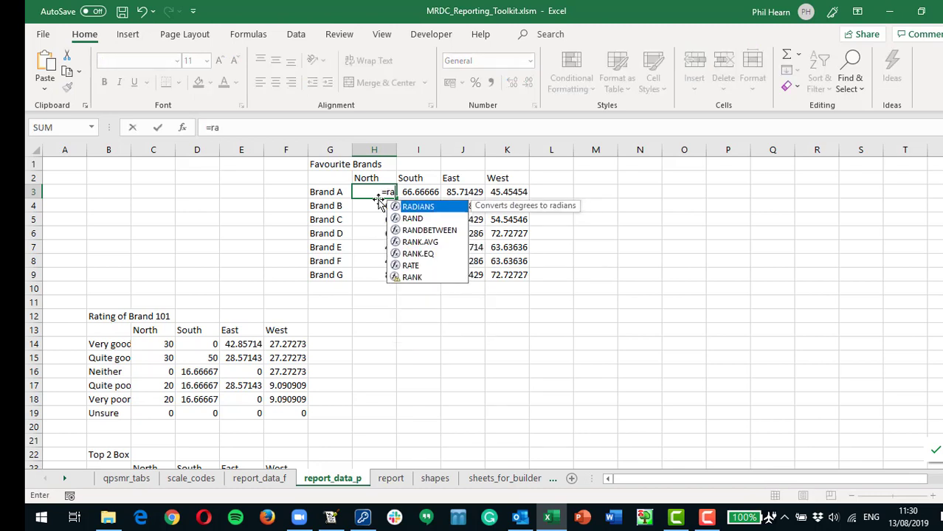
key(Down)
key(Down)
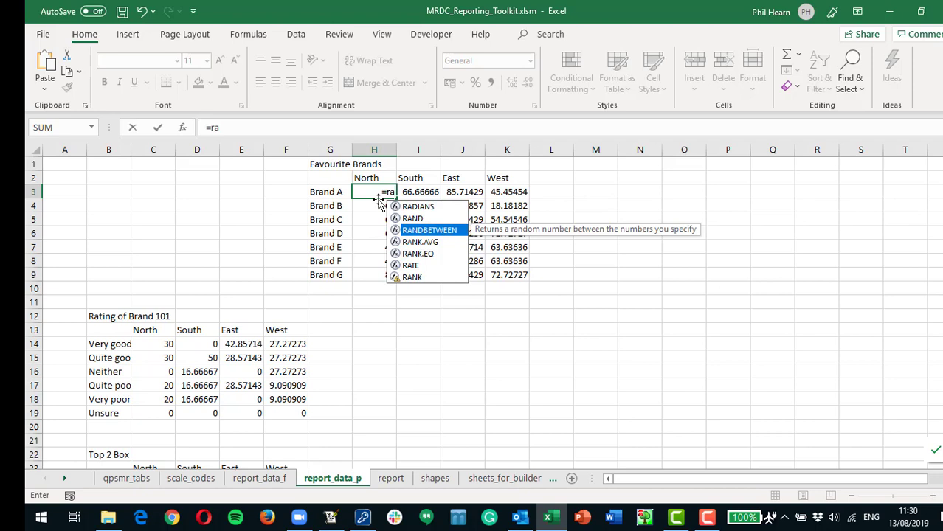
text(()
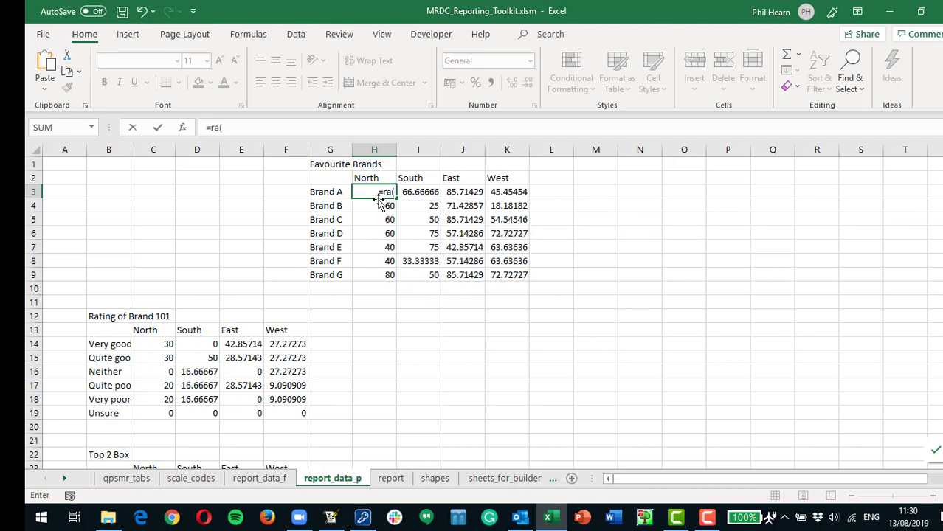
key(BackSpace)
key(BackSpace)
key(Down)
key(Down)
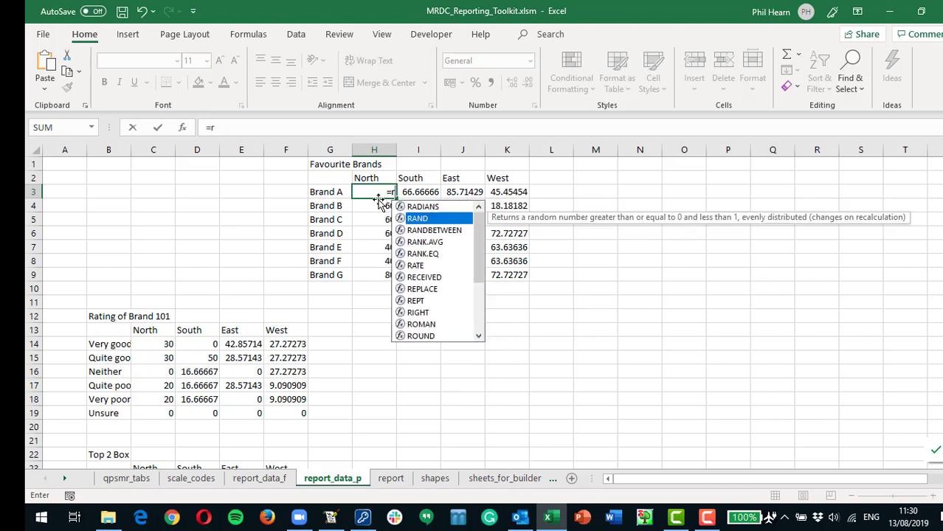
key(Return)
key(Return)
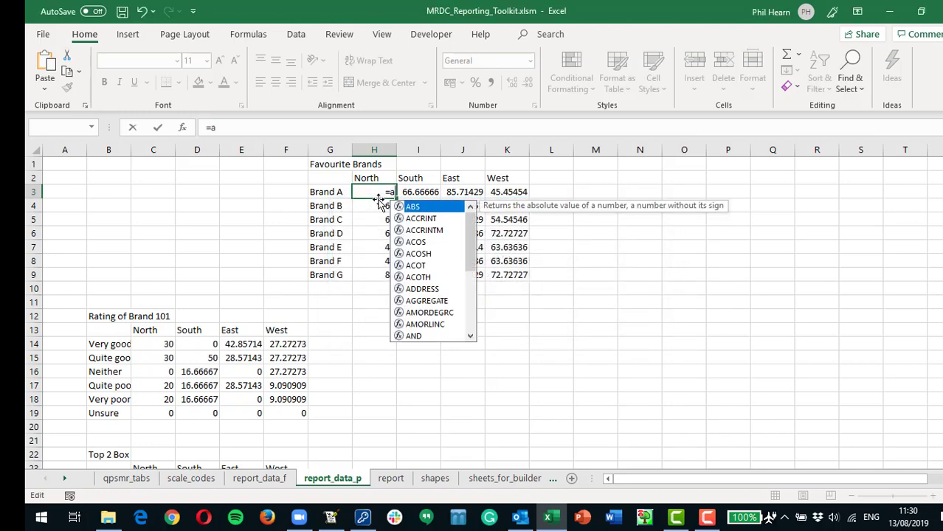
text(and)
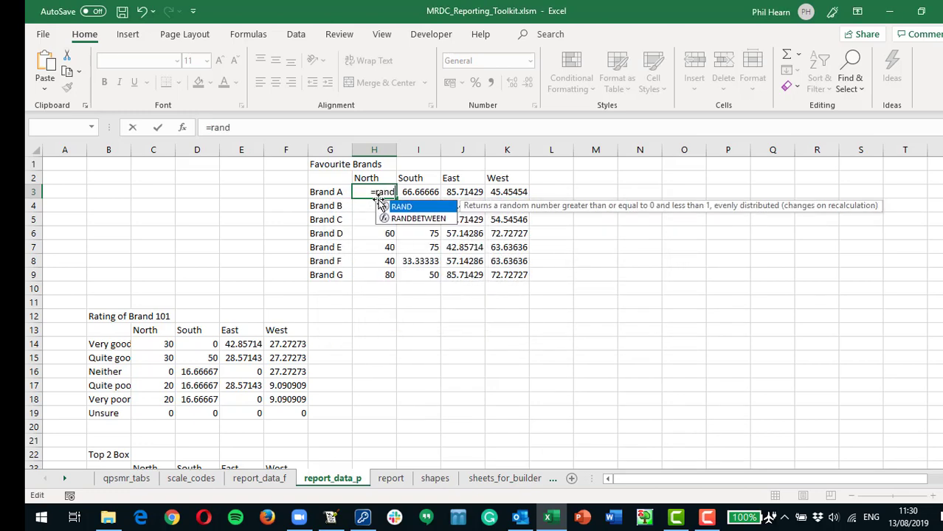
text(between(1,100))
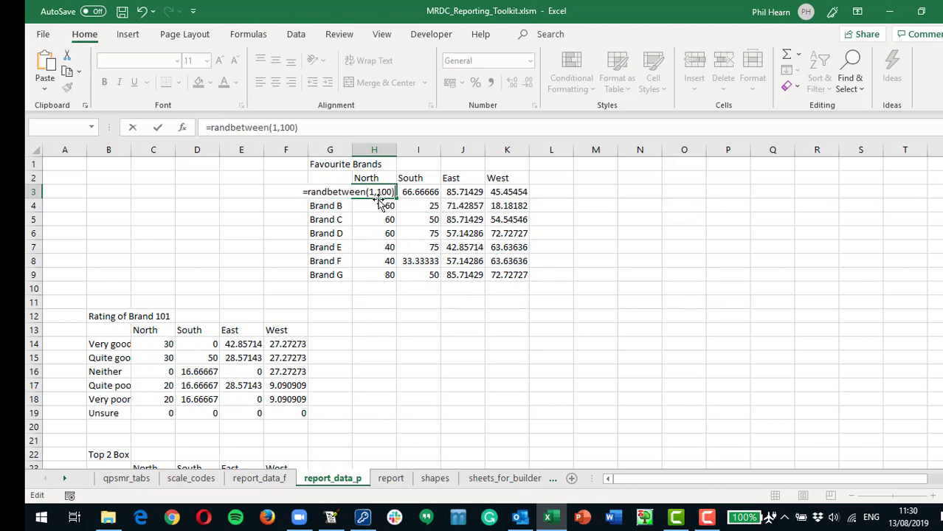
key(Return)
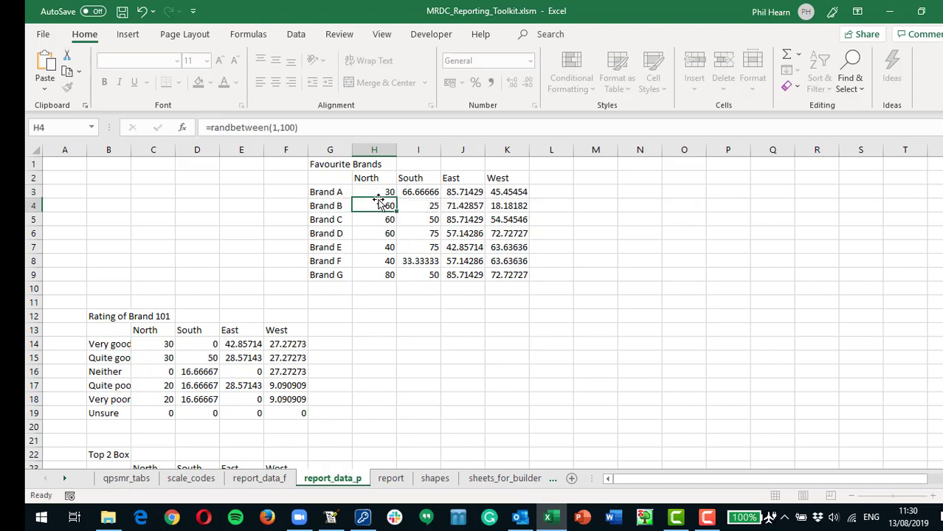
Copy the RANDBETWEEN formula from H3 across the whole Favourite Brands table, H3:K9
click(379, 194)
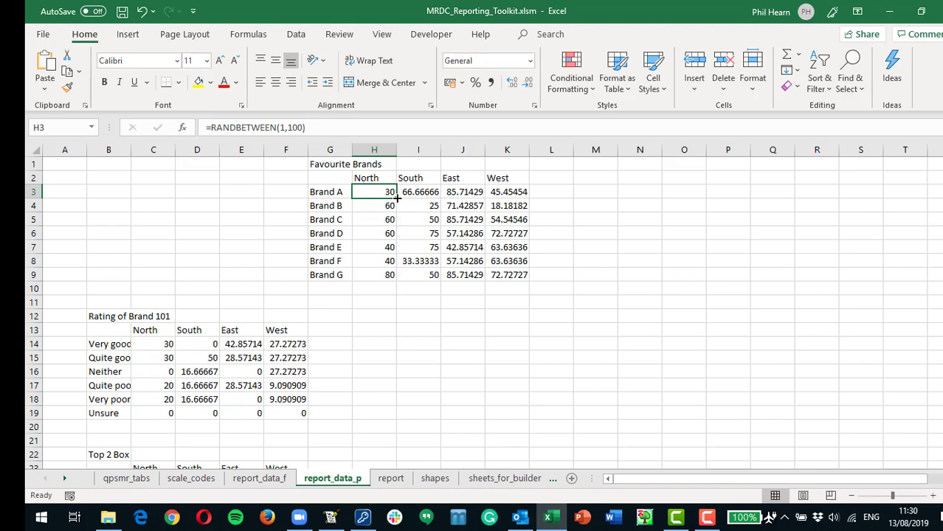
drag(397, 197, 524, 275)
click(408, 247)
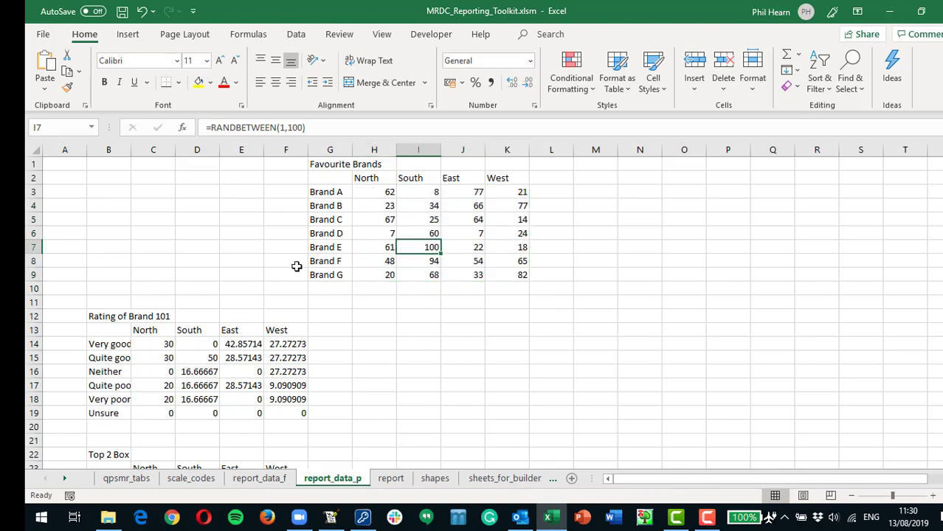
scroll(190, 330, down, 1)
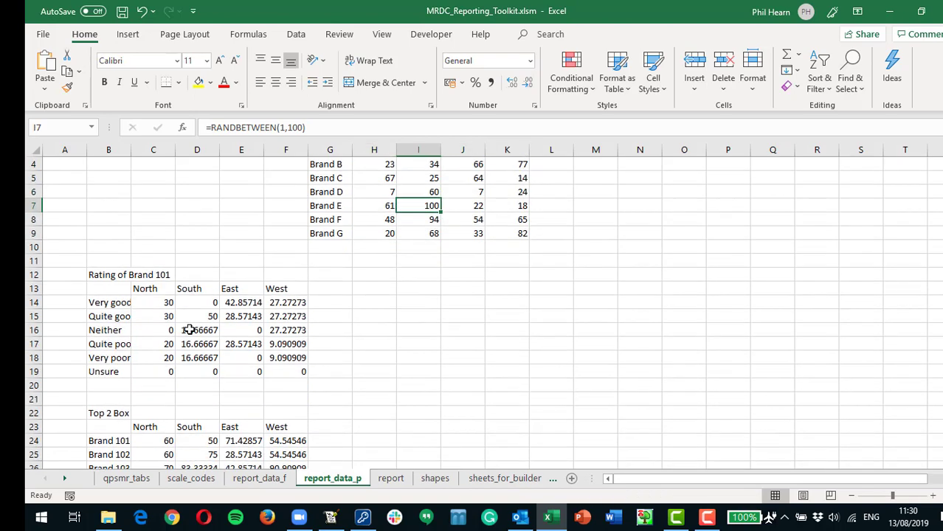
Copy the RANDBETWEEN formula from H3 into the whole Rating of Brand 101 table, C14:F19
scroll(190, 330, up, 1)
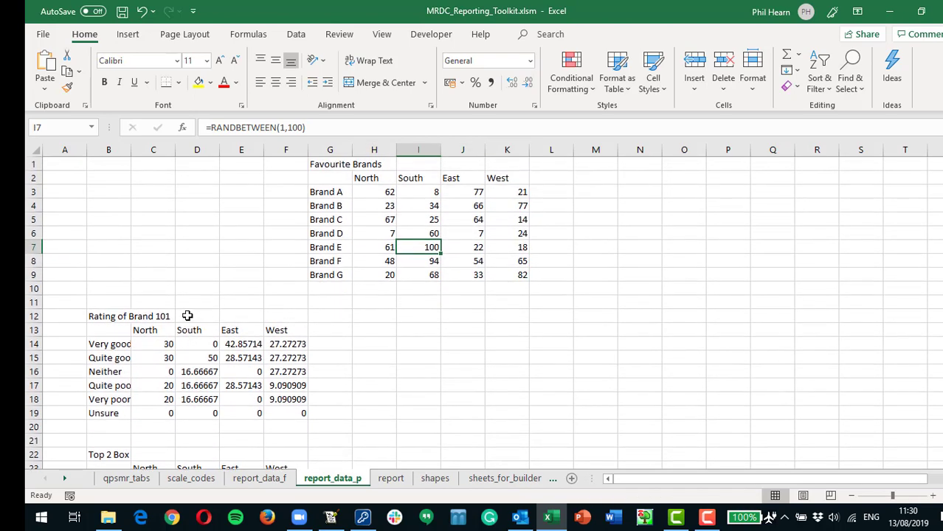
click(360, 191)
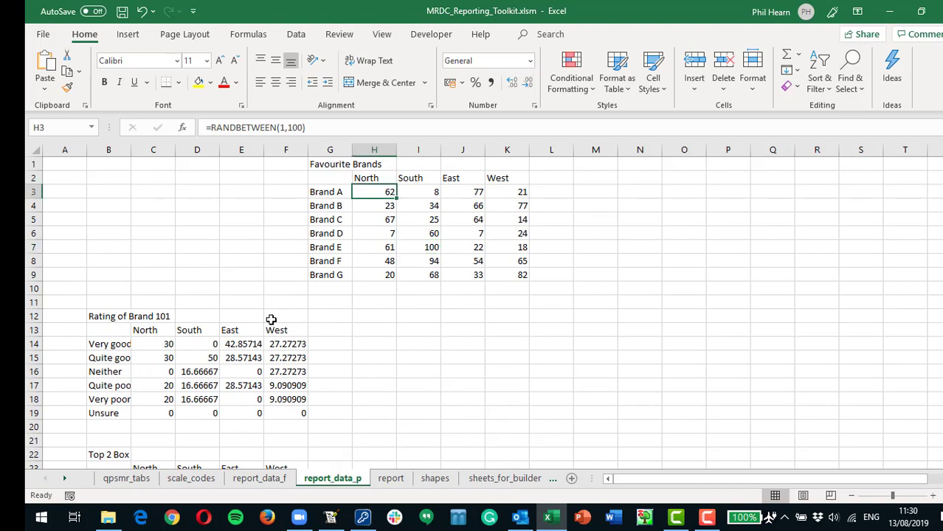
key(ctrl+c)
drag(147, 344, 277, 408)
key(ctrl+v)
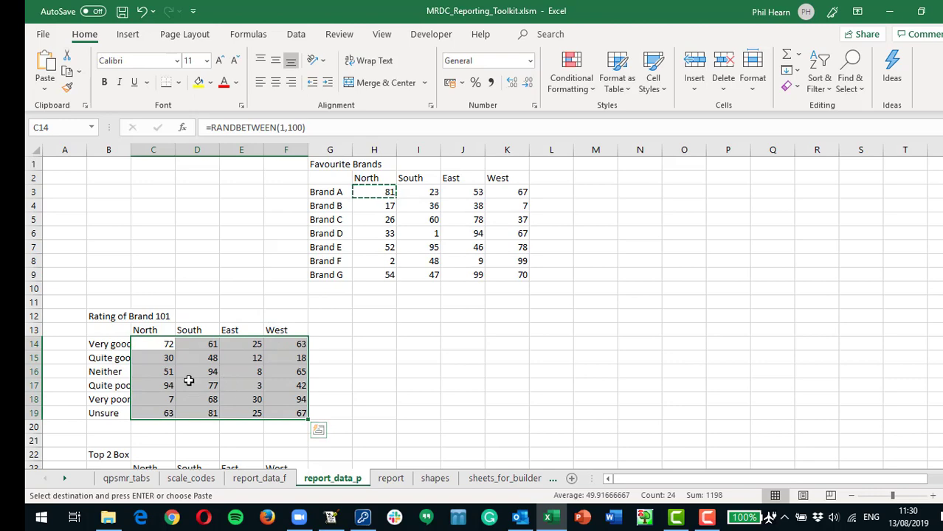
click(187, 377)
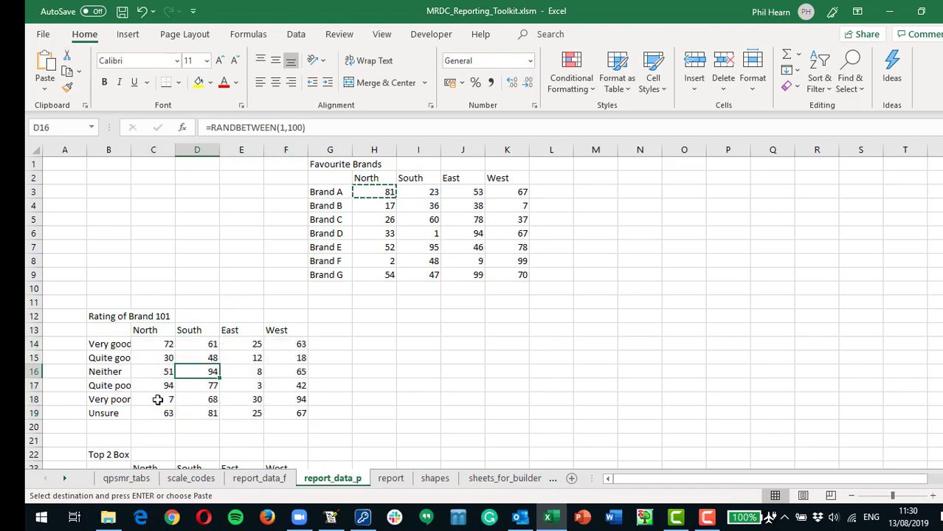
Paste the copied RANDBETWEEN formula over all values of the Top 2 Box table, C24:F28
scroll(205, 374, down, 2)
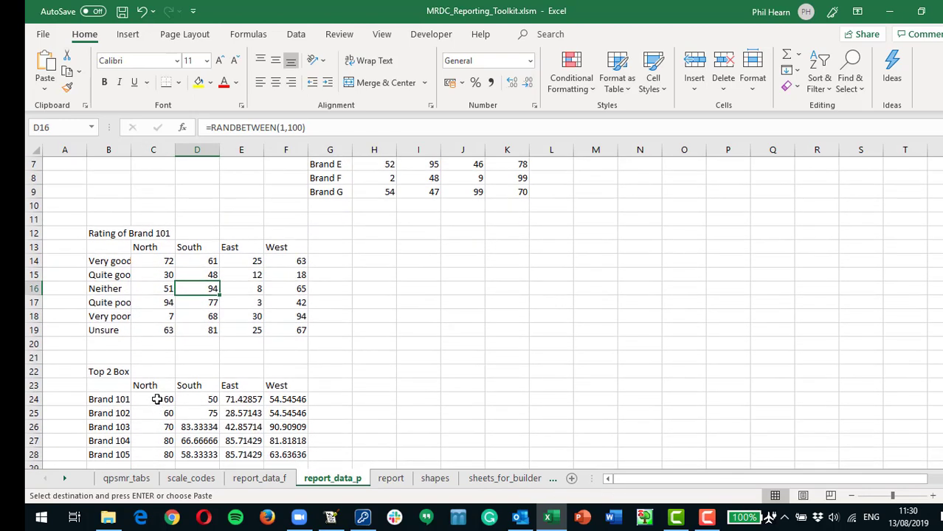
click(158, 403)
drag(157, 408, 273, 449)
key(ctrl+z)
click(270, 440)
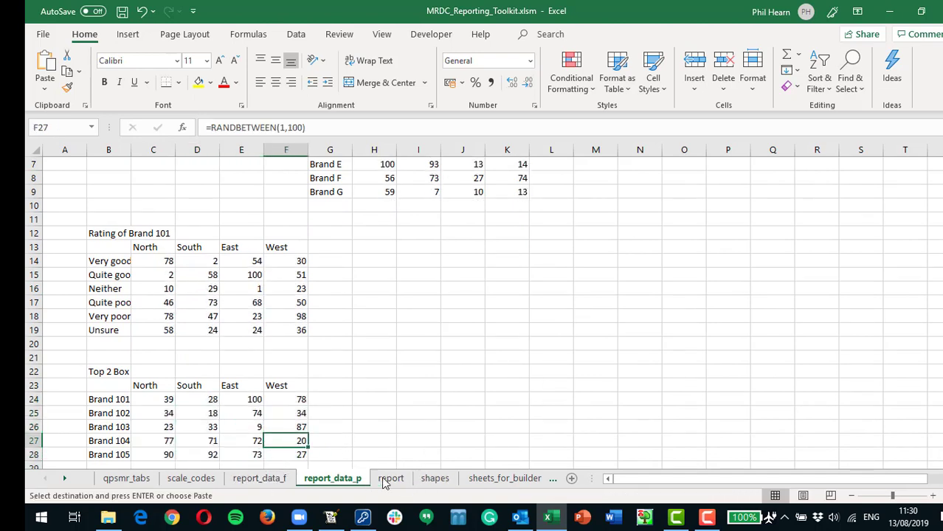
On the report_data_f sheet, paste the formula into Brand 101 North (K14) and extend it to =RANDBETWEEN(1,100)/100
click(274, 478)
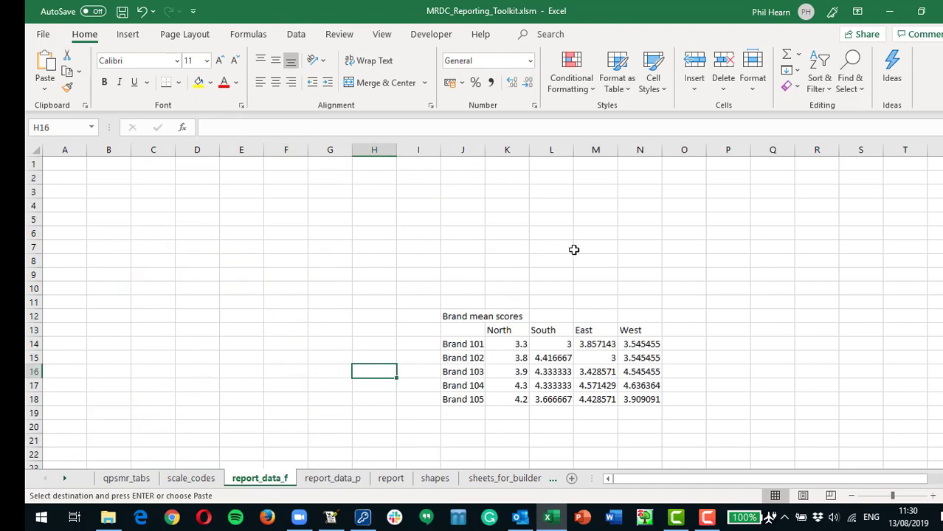
click(521, 345)
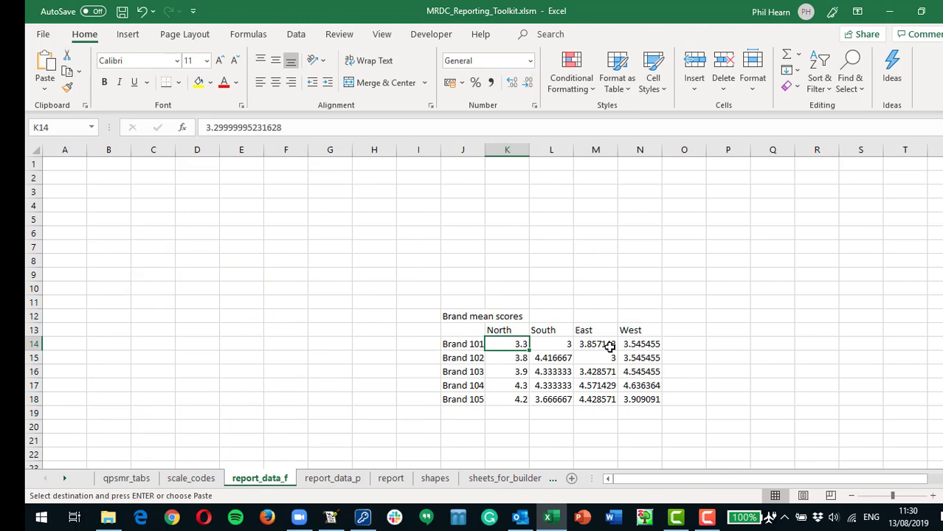
key(ctrl+v)
key(F2)
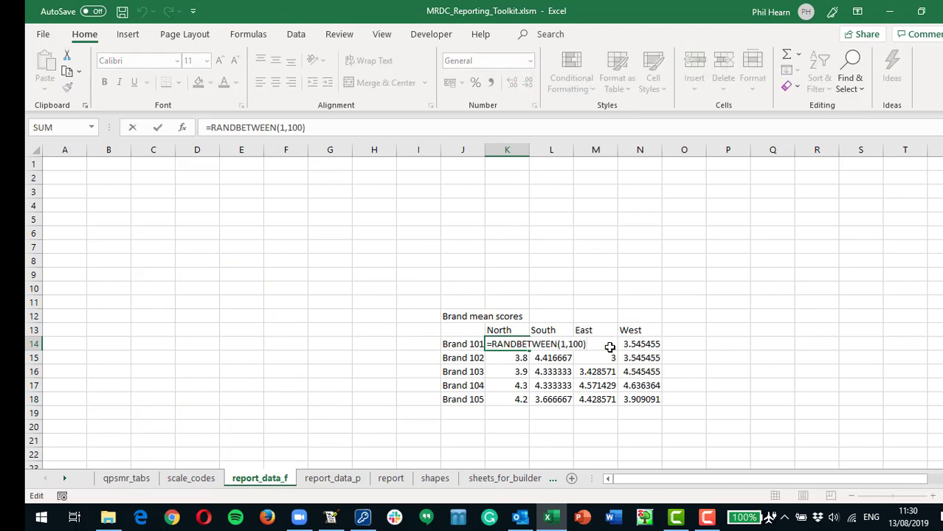
text(/100)
key(Return)
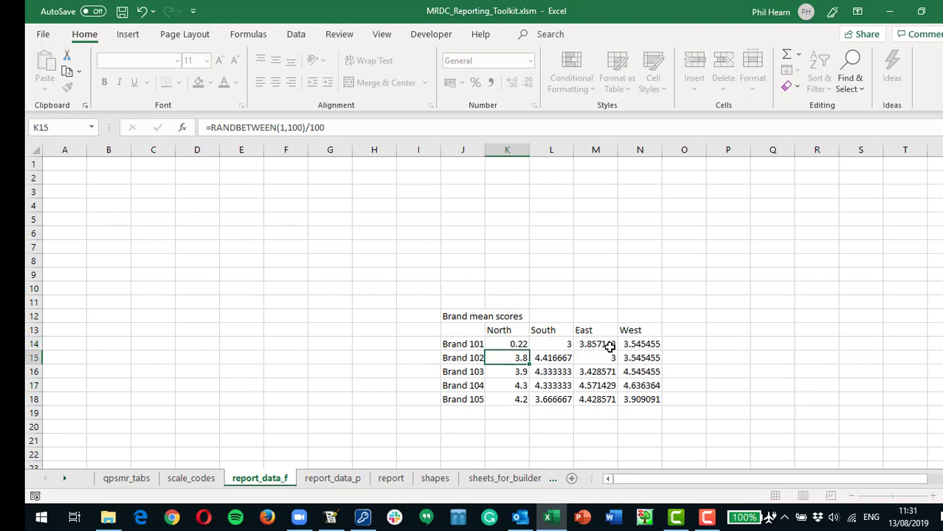
Change the random range in K14 so that the formula reads =RANDBETWEEN(101,500)/100
key(Up)
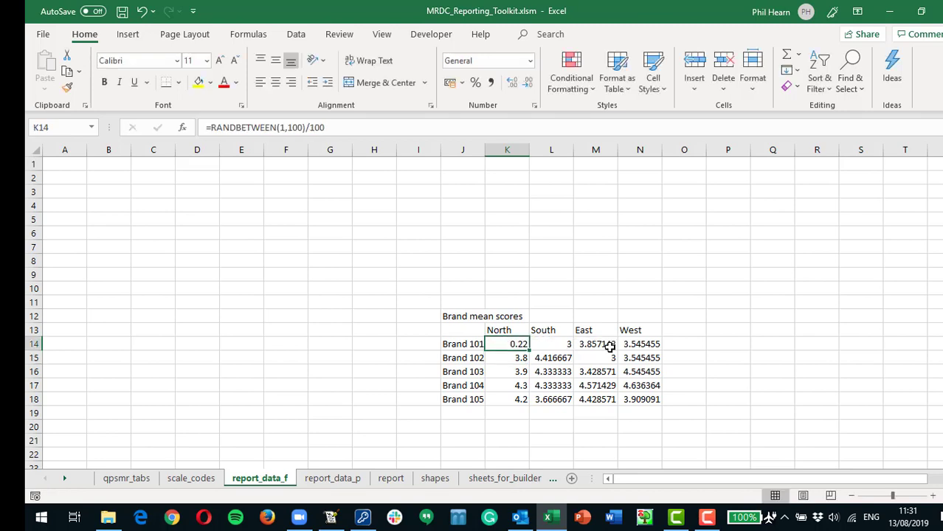
key(F2)
key(Left)
key(Left)
key(Left)
key(Left)
key(Left)
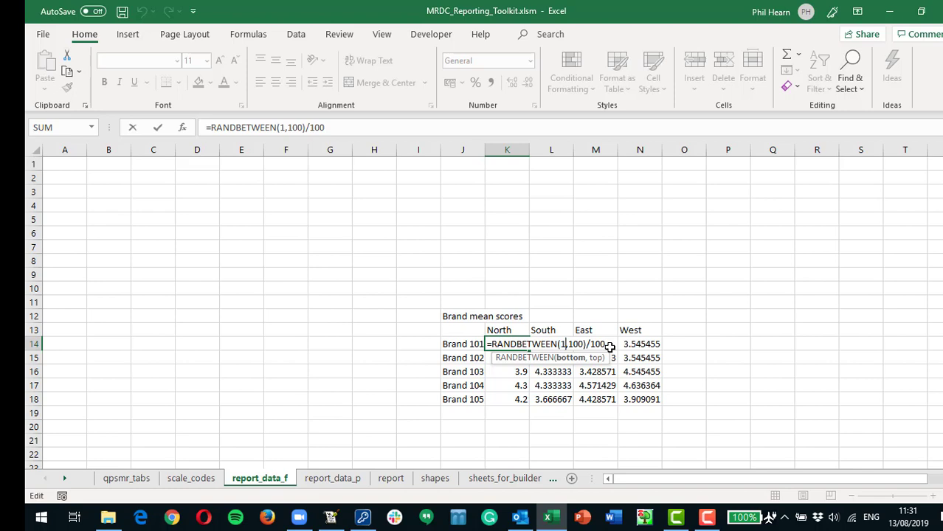
text(01)
key(Right)
key(Right)
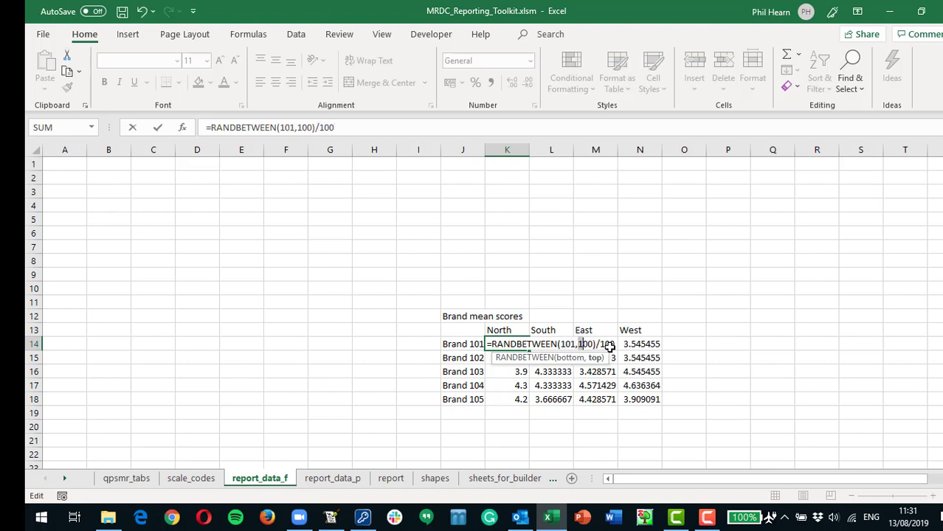
text(5)
key(Return)
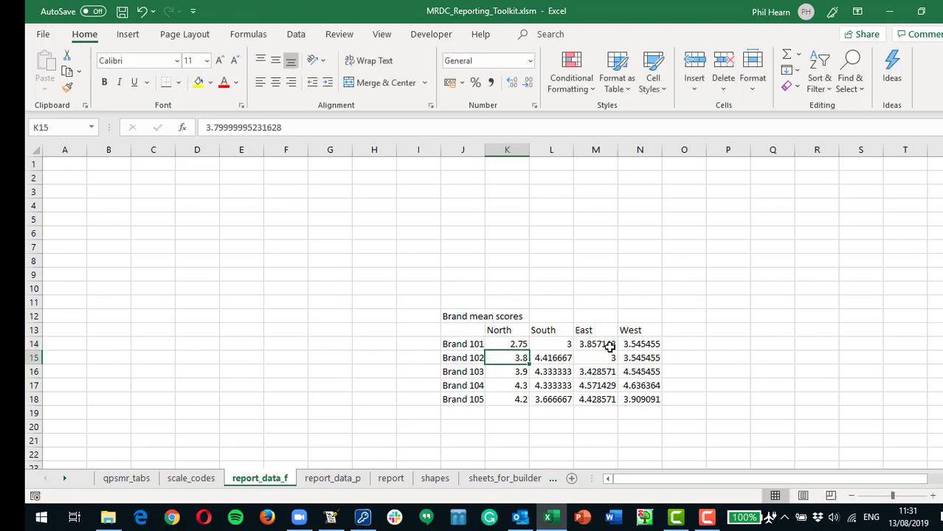
Copy the formula from K14 across the whole Brand mean scores table, K14:N18
key(Up)
drag(529, 352, 659, 404)
click(564, 386)
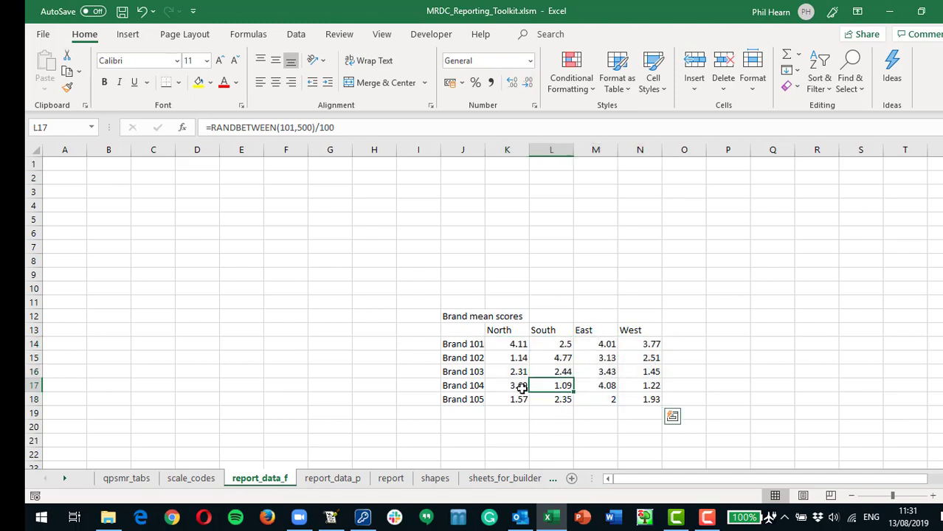
click(459, 374)
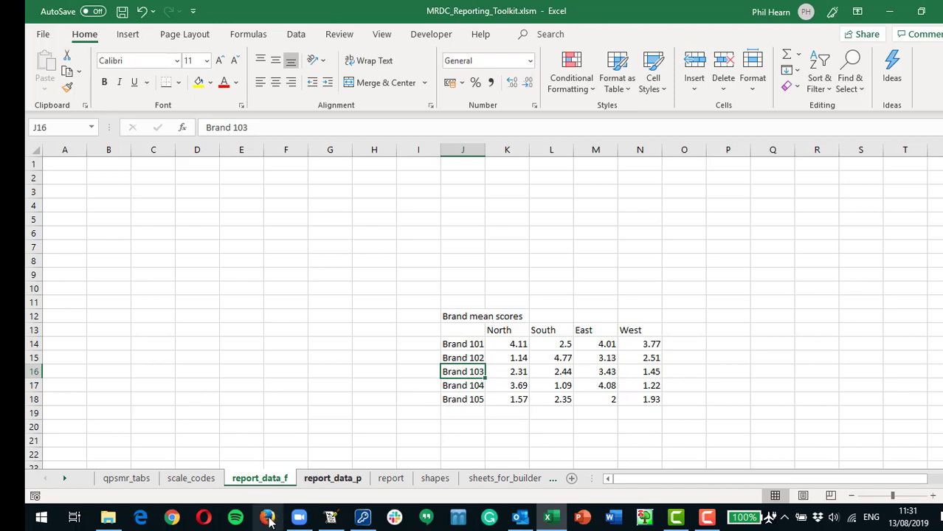
On the report sheet, replace the numbers in the customer satisfaction and survey respondents text boxes with the placeholder %1%
click(392, 479)
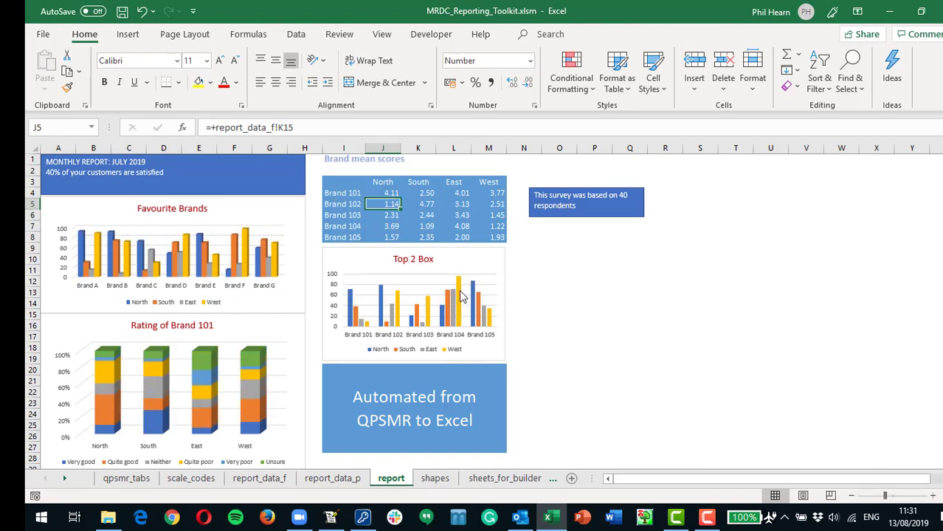
mouse_move(460, 295)
click(55, 175)
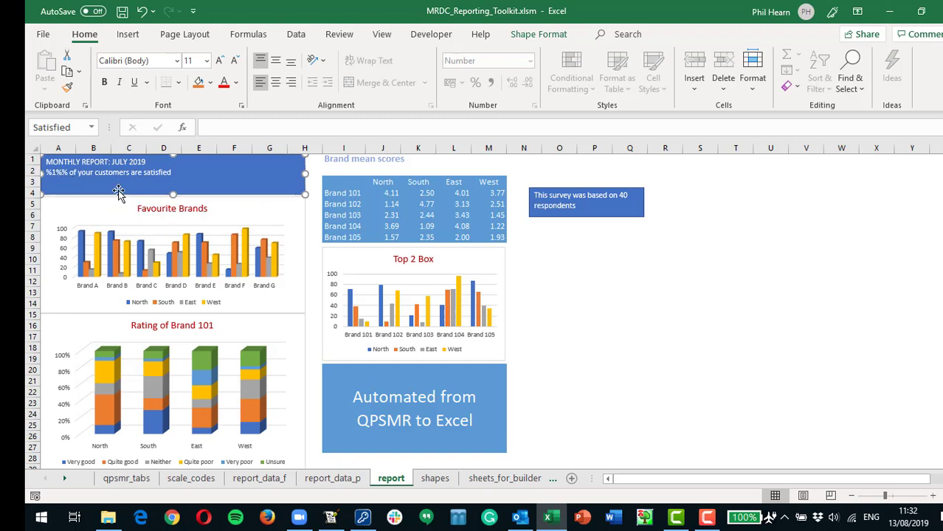
key(Escape)
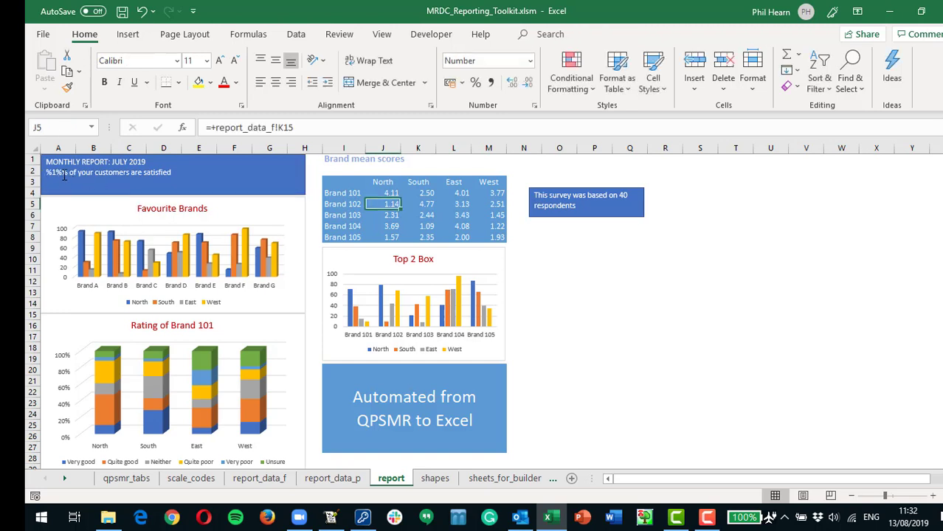
drag(618, 195, 629, 194)
text(%1%)
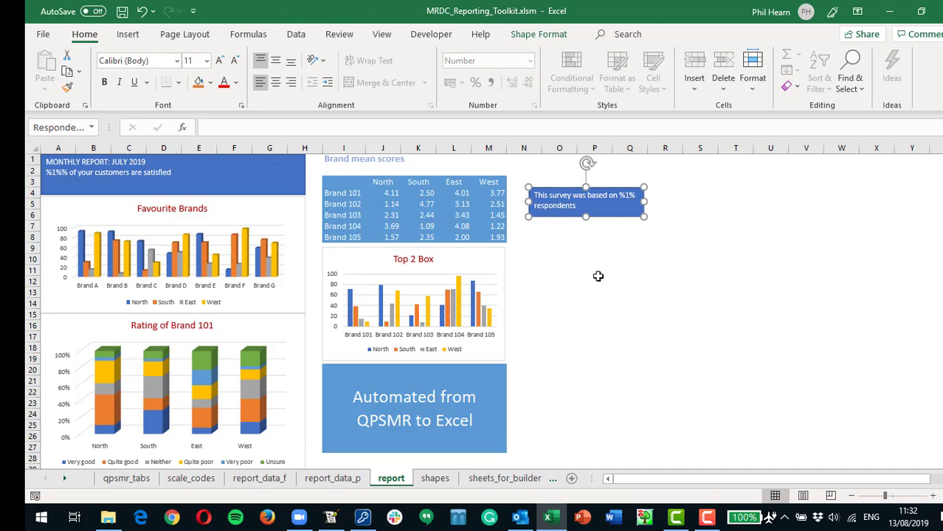
click(594, 248)
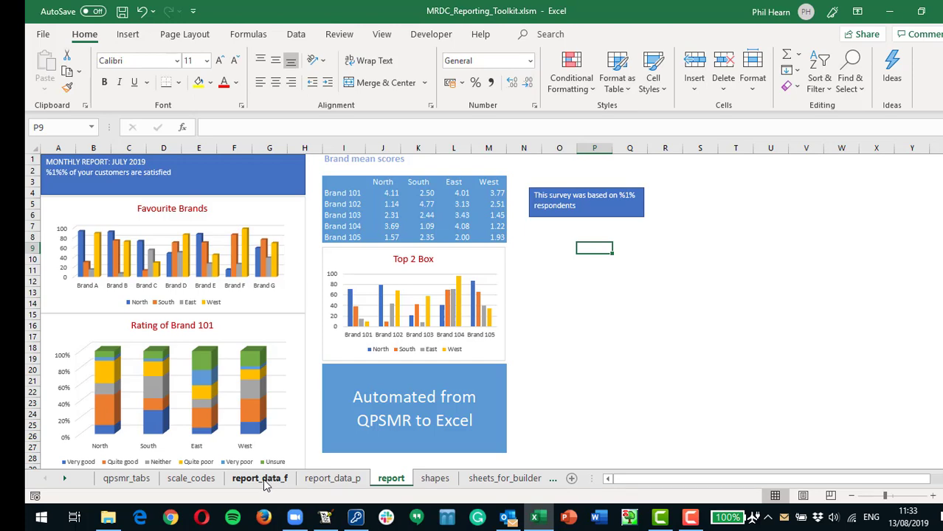
Examine the extent of the Brand mean scores table on the report_data_f sheet
click(260, 480)
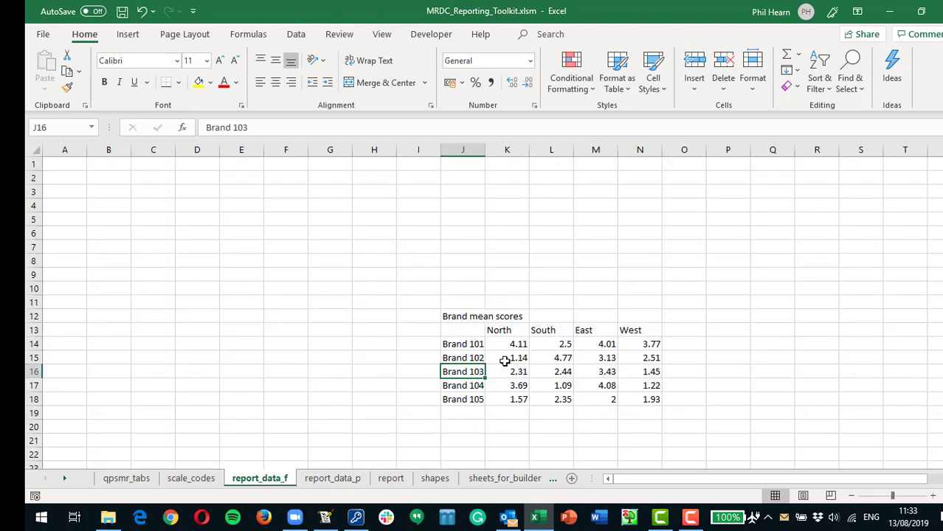
drag(461, 316, 644, 401)
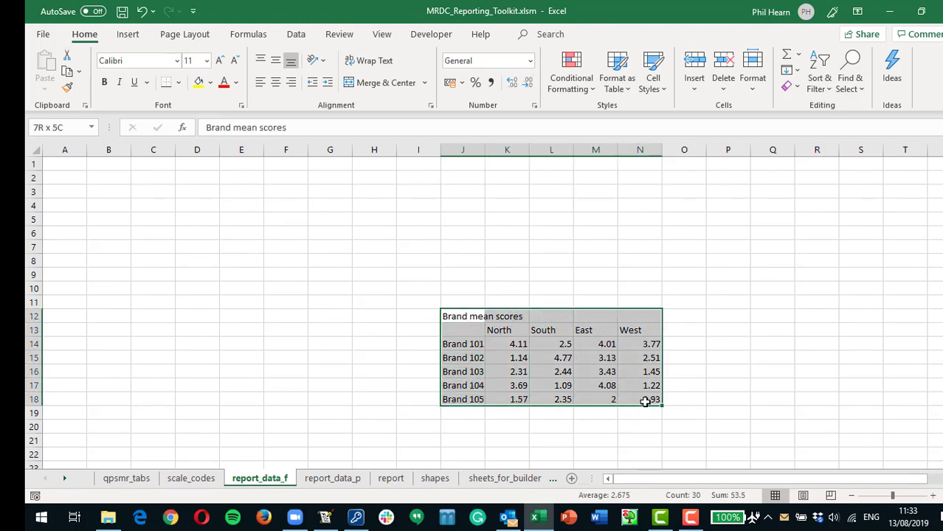
drag(645, 402, 645, 402)
click(290, 386)
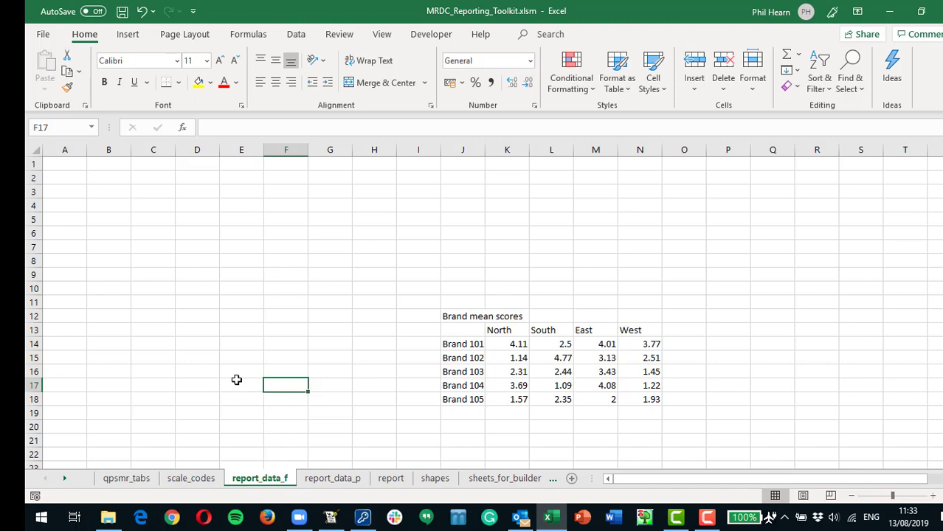
click(292, 358)
Start the toolkit's Prepare Builder task for a new sheet and name it report_build_f
key(ctrl+shift+t)
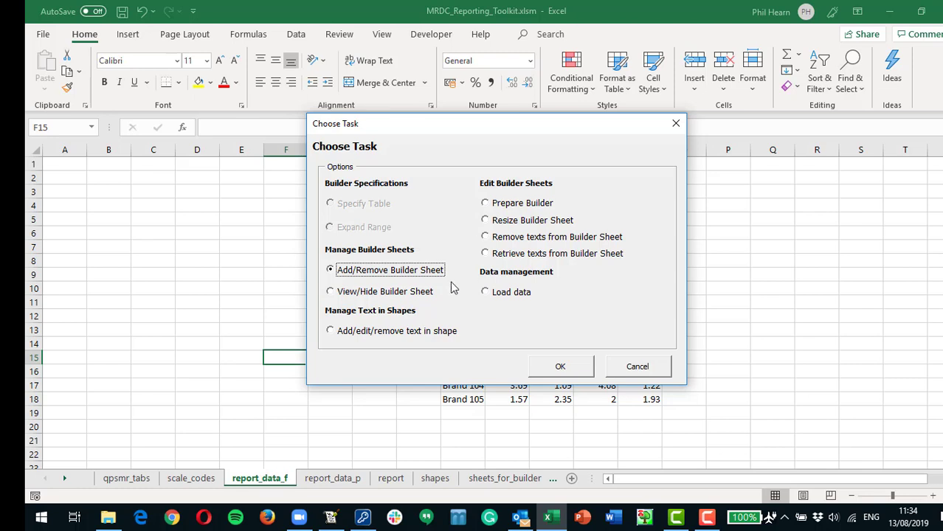
click(485, 204)
click(558, 369)
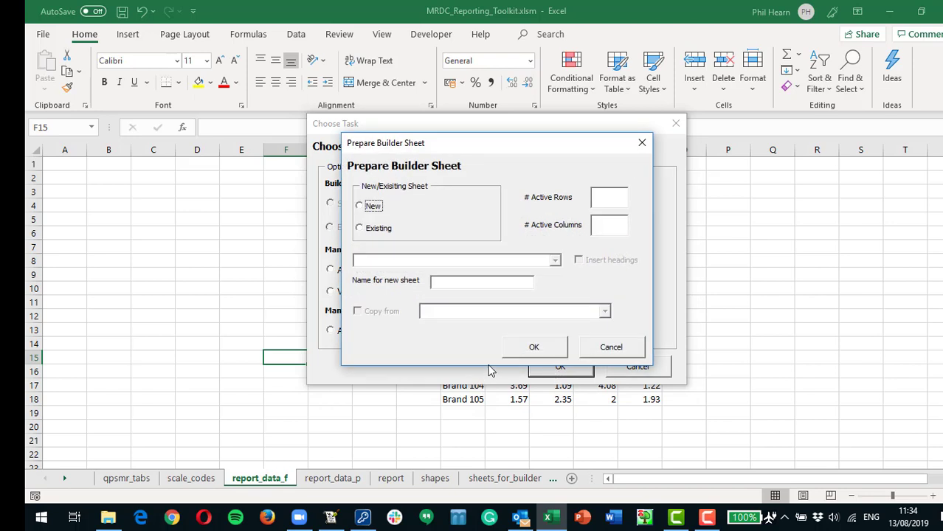
click(360, 207)
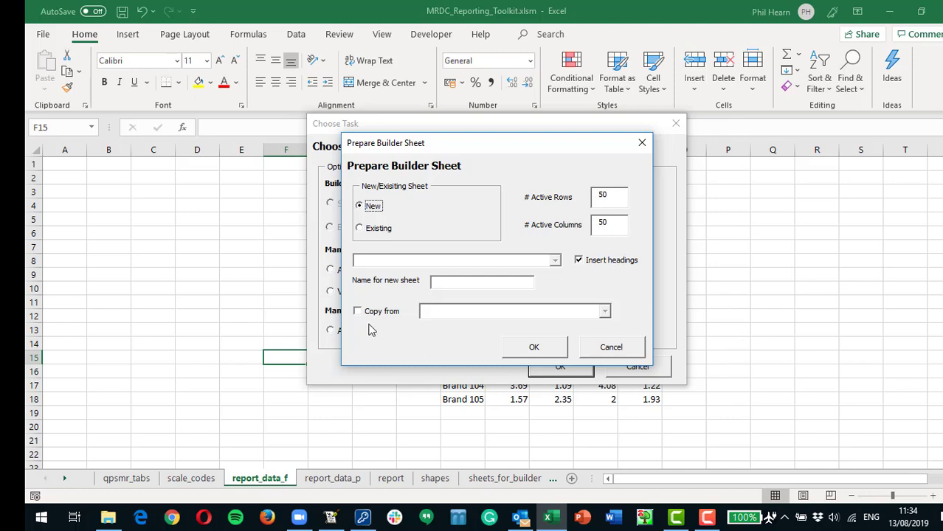
click(459, 283)
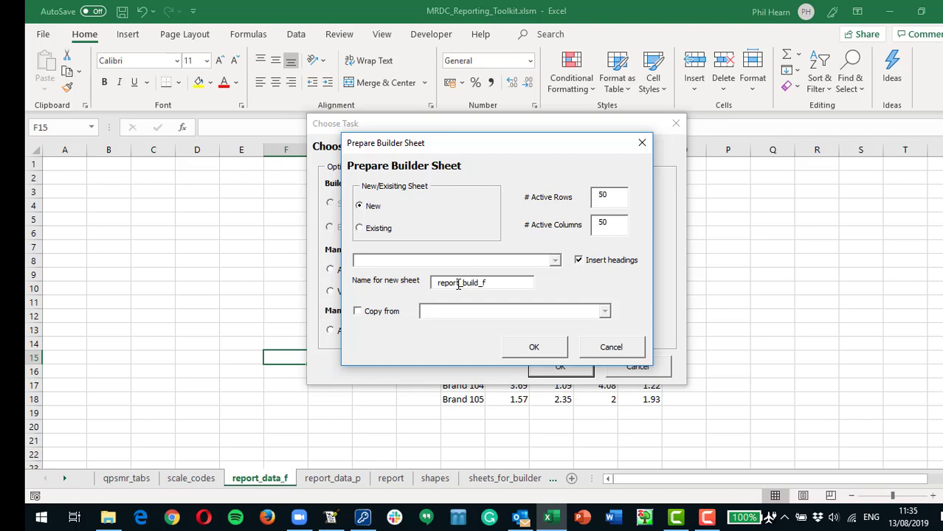
Set the new builder sheet to copy from report_data_f and create it with headings and 50 active rows and columns
click(358, 312)
click(605, 313)
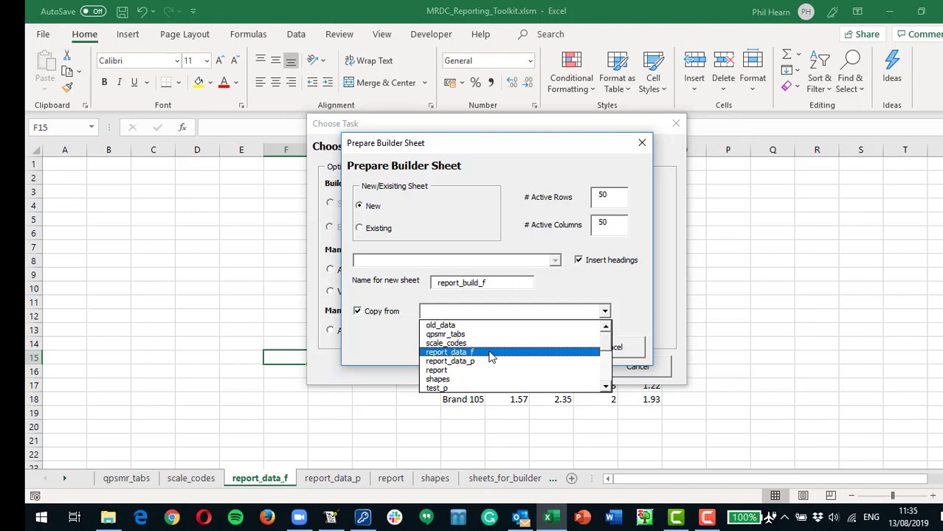
click(492, 354)
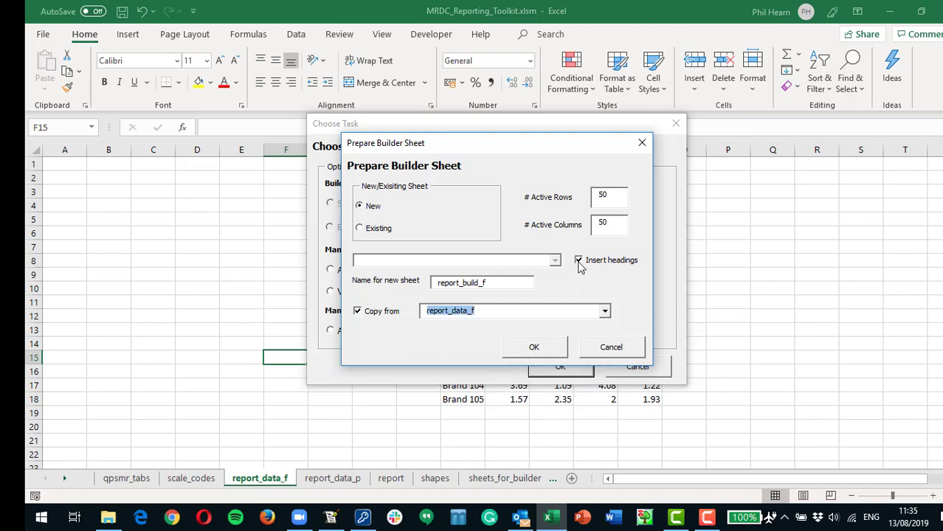
click(535, 348)
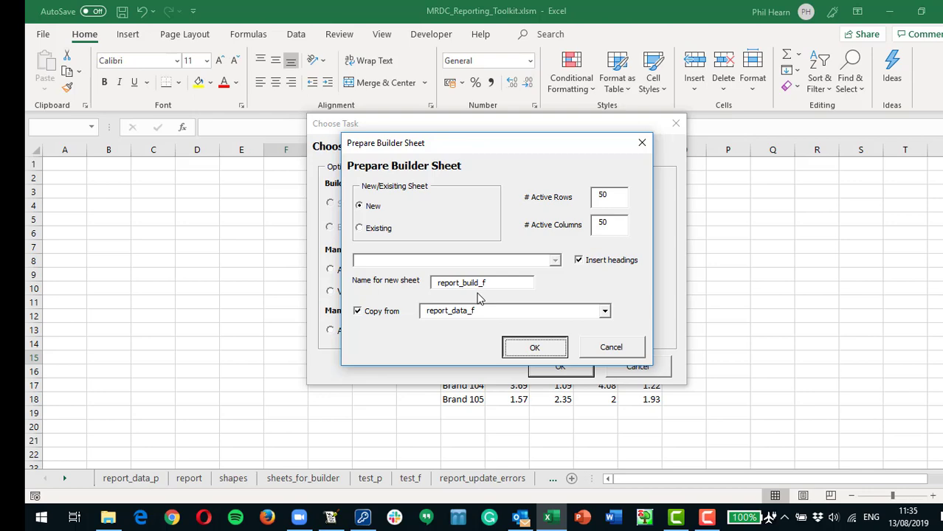
click(543, 349)
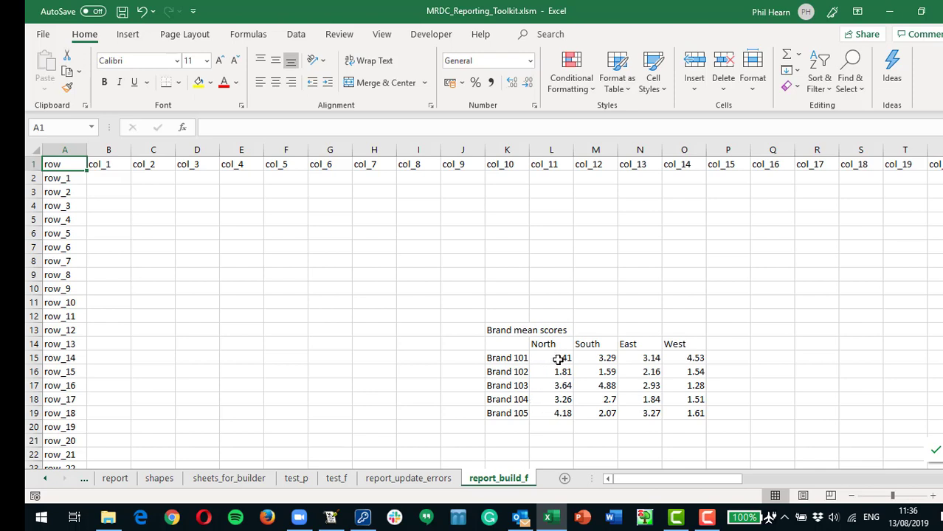
Add report_build_f as a Figures builder sheet linked to the reporting sheet report_data_f using the Add/Remove Builder Sheet task
click(449, 358)
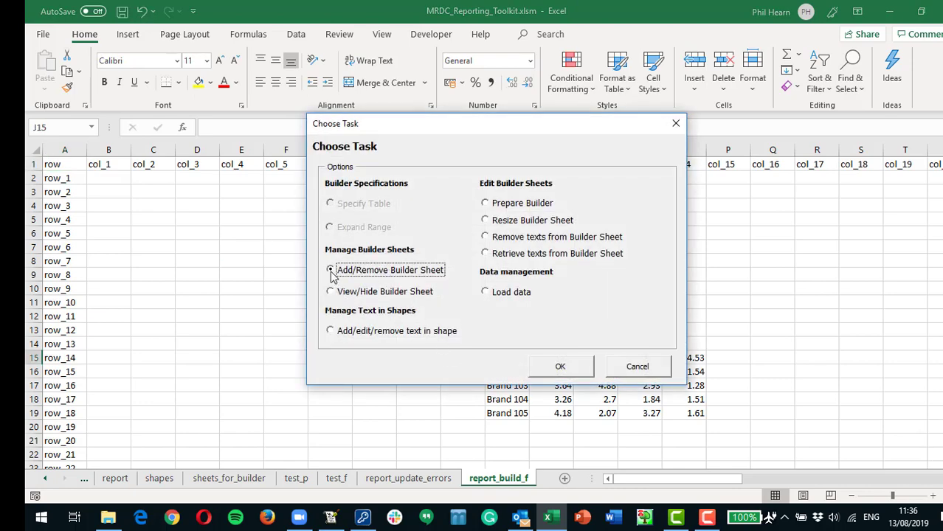
click(556, 366)
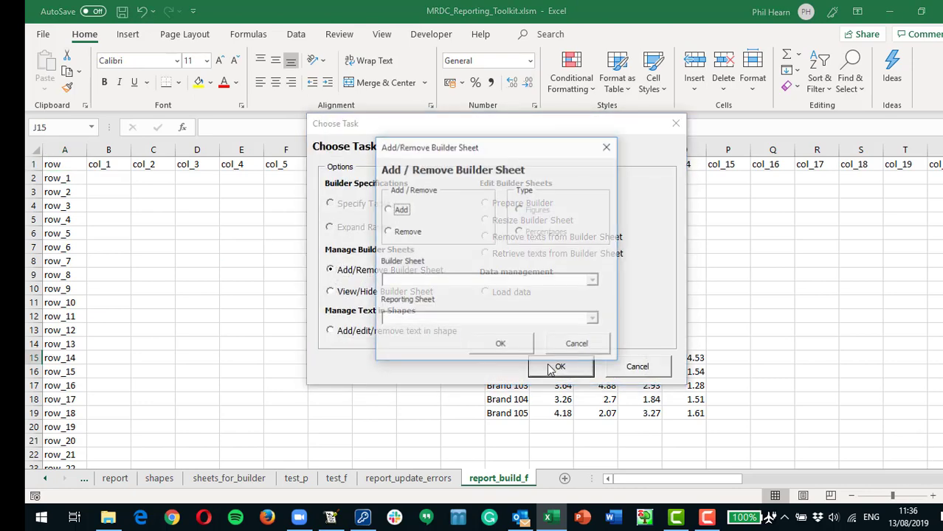
click(387, 210)
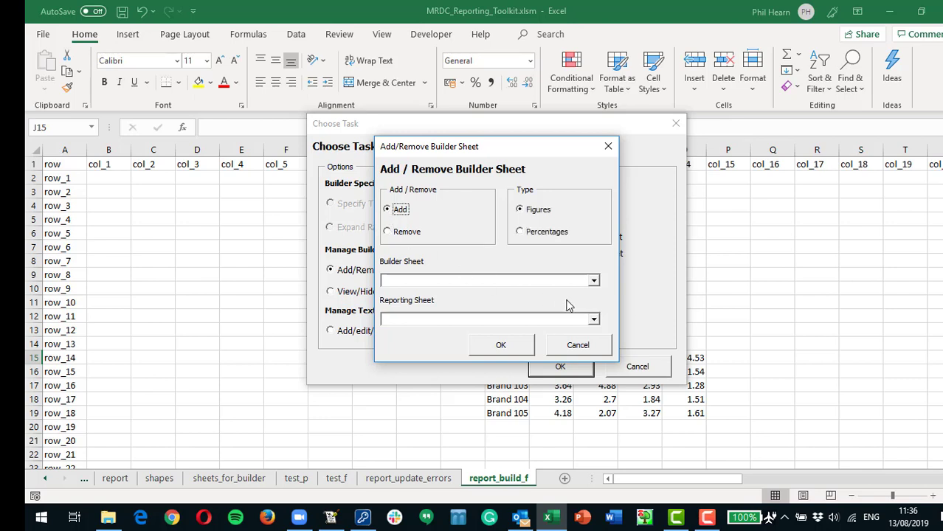
click(593, 281)
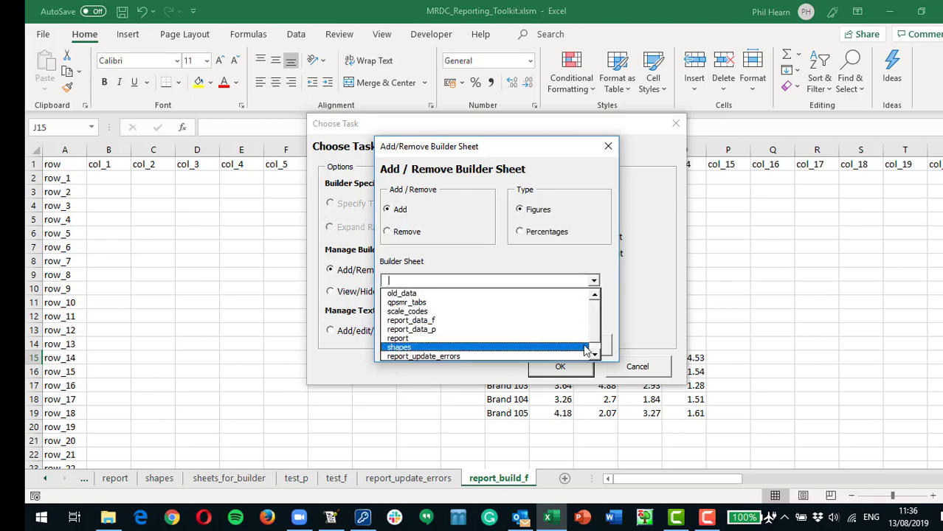
click(595, 358)
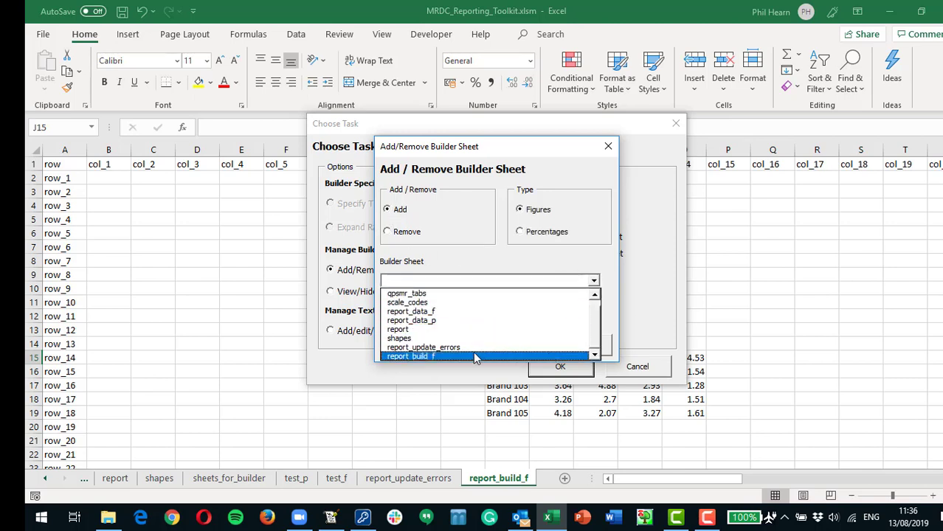
click(476, 356)
click(594, 319)
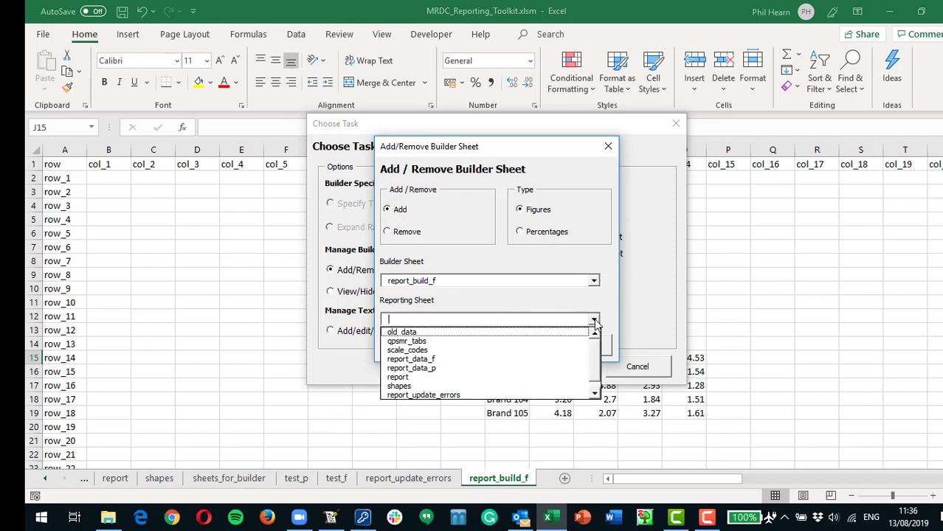
click(447, 359)
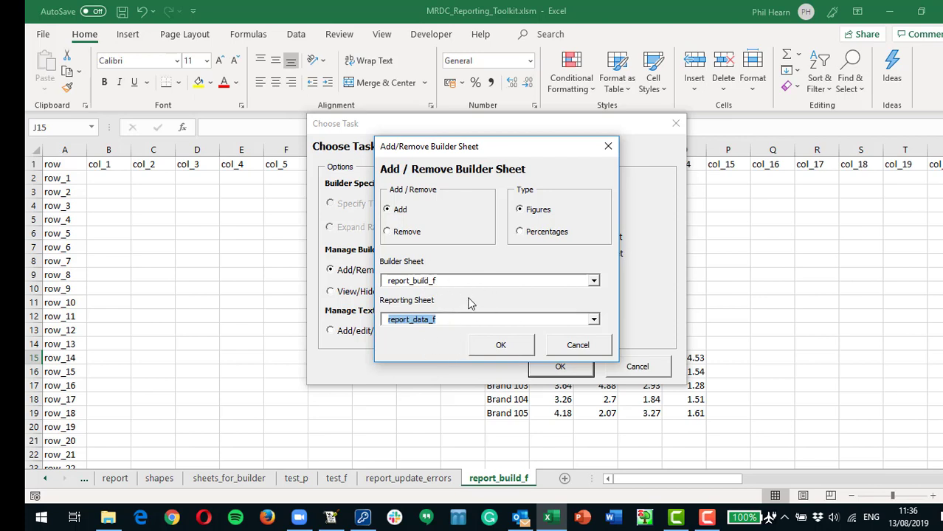
click(500, 347)
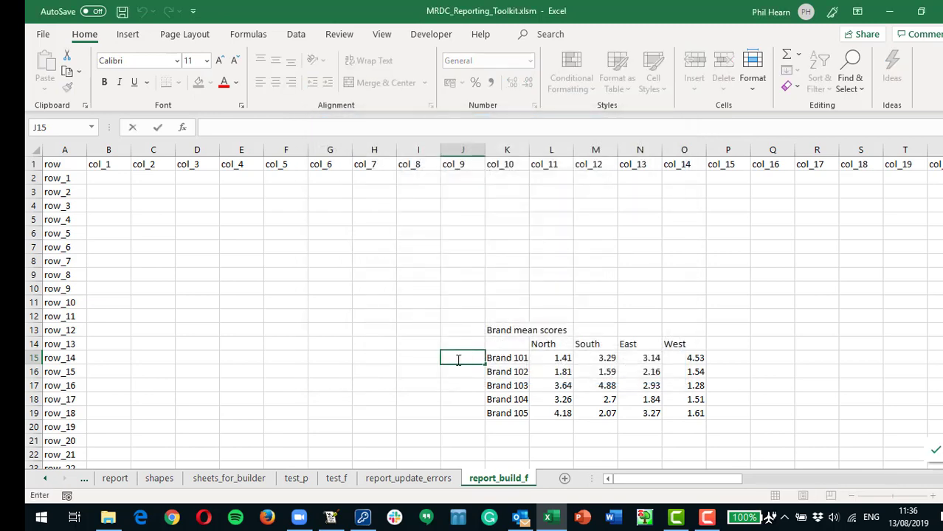
click(425, 361)
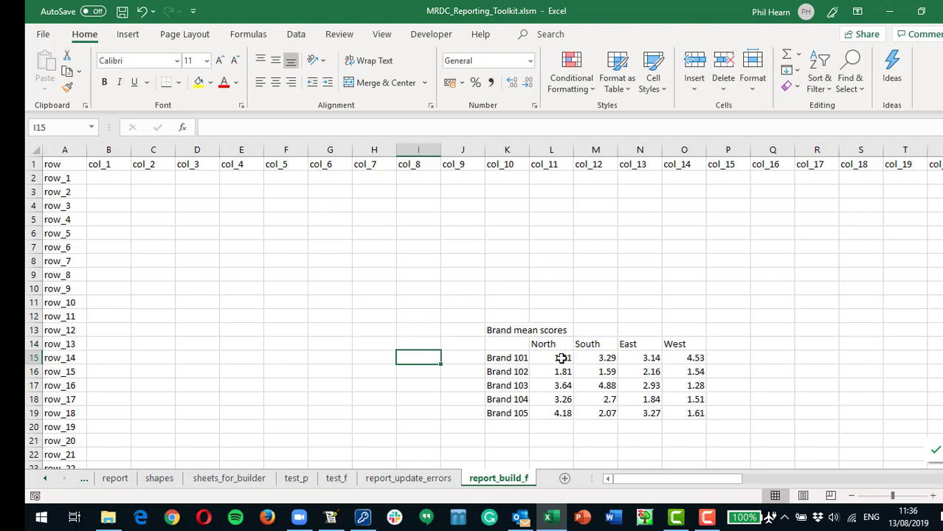
Check Table 4 in the QPSMR tables file, then specify table 4, row 1, column 1 for the Brand 101 North cell
click(561, 358)
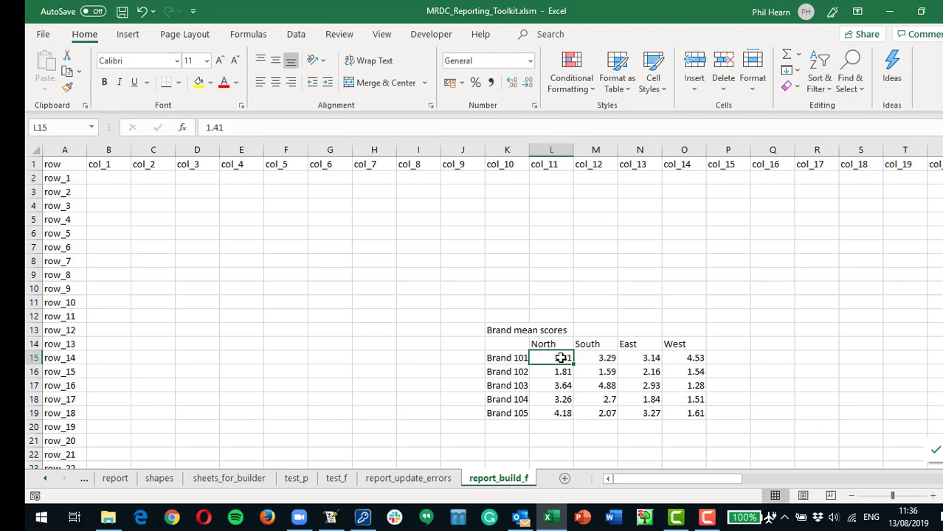
key(ctrl+shift+t)
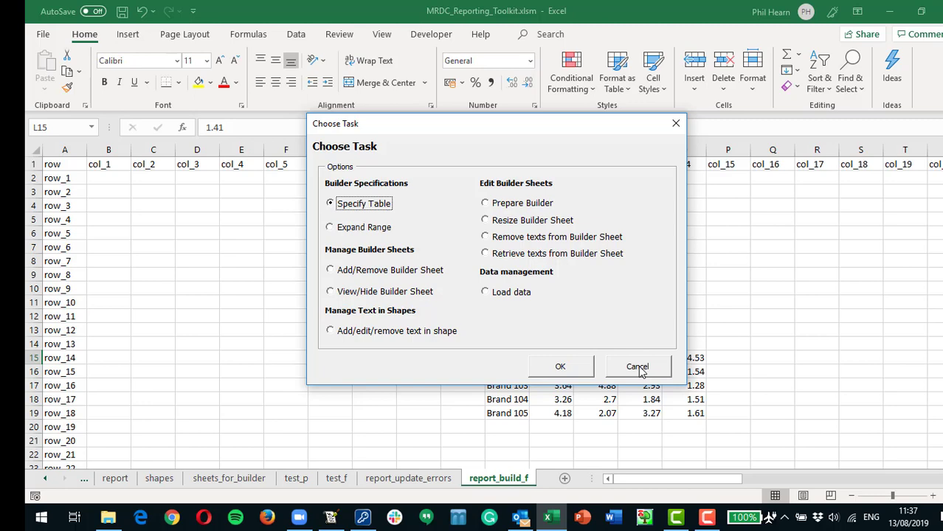
key(alt+Tab)
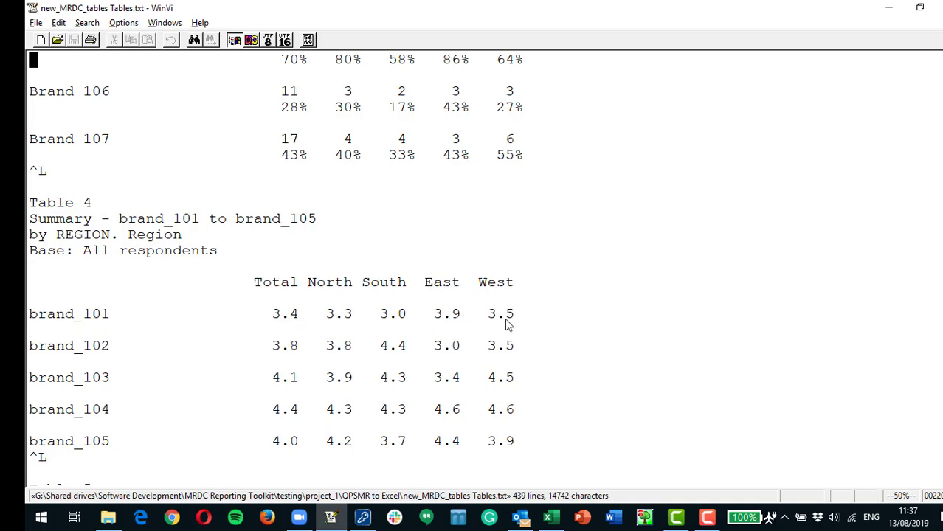
key(alt+Tab)
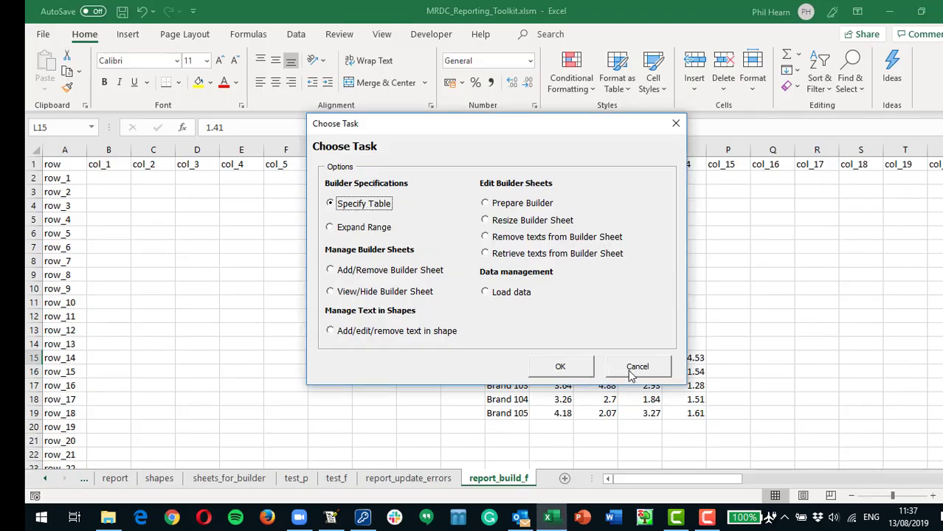
click(561, 366)
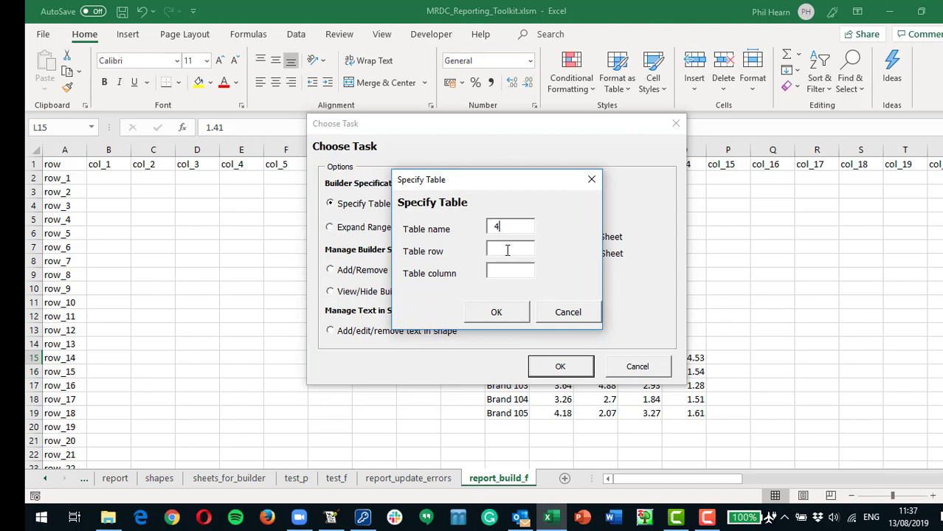
text(11)
click(496, 313)
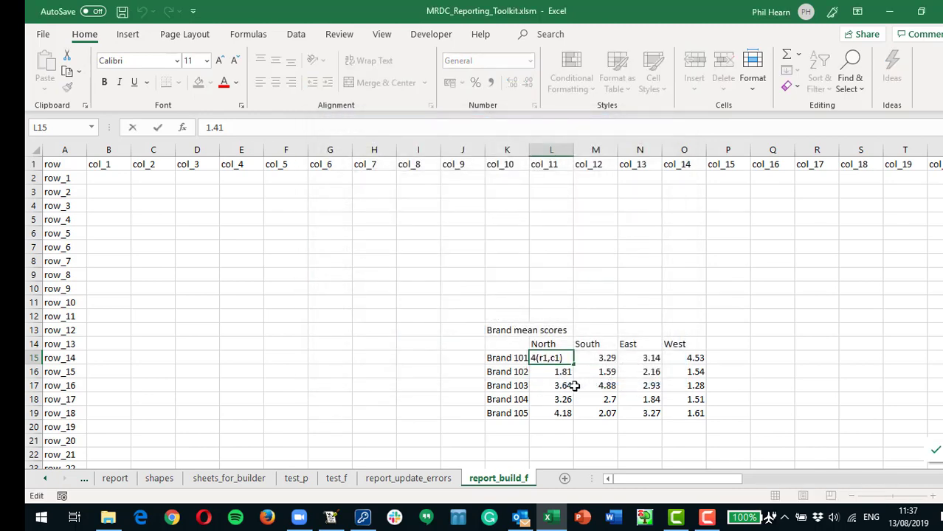
click(497, 371)
Expand the table specification from L15 to O19 with row and column steps of 1, overwriting cells without warning
click(551, 359)
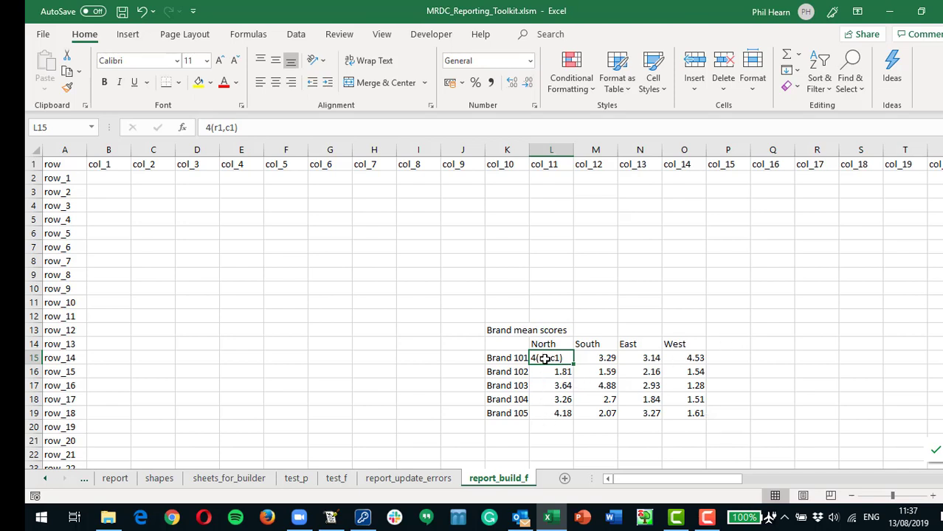
click(698, 416)
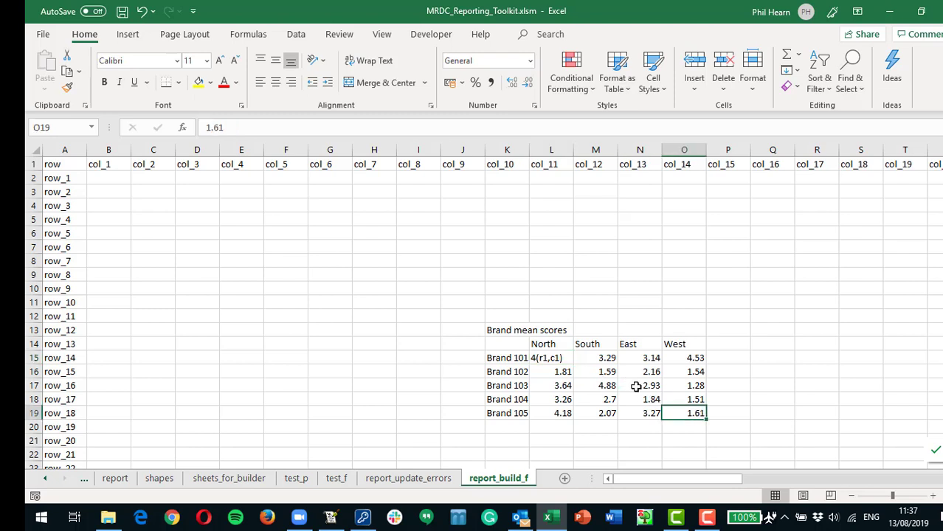
click(556, 358)
key(ctrl+shift+b)
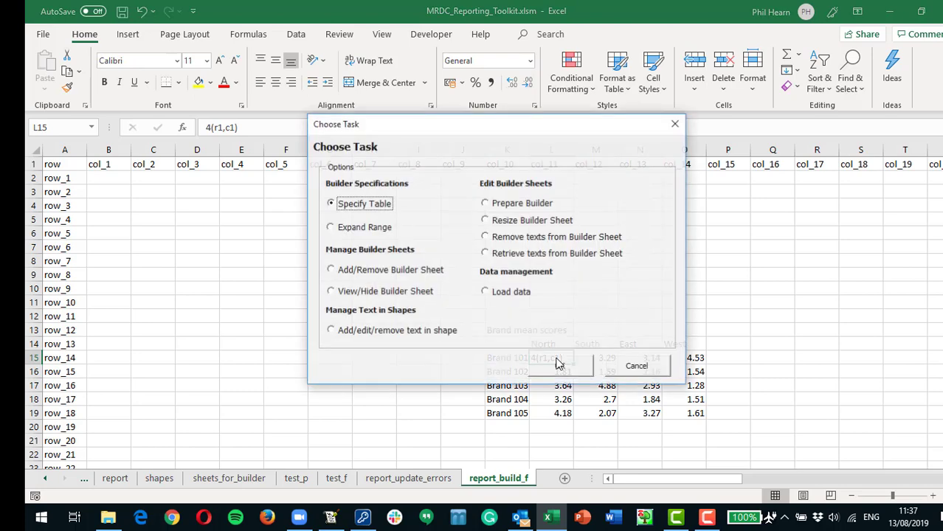
click(332, 228)
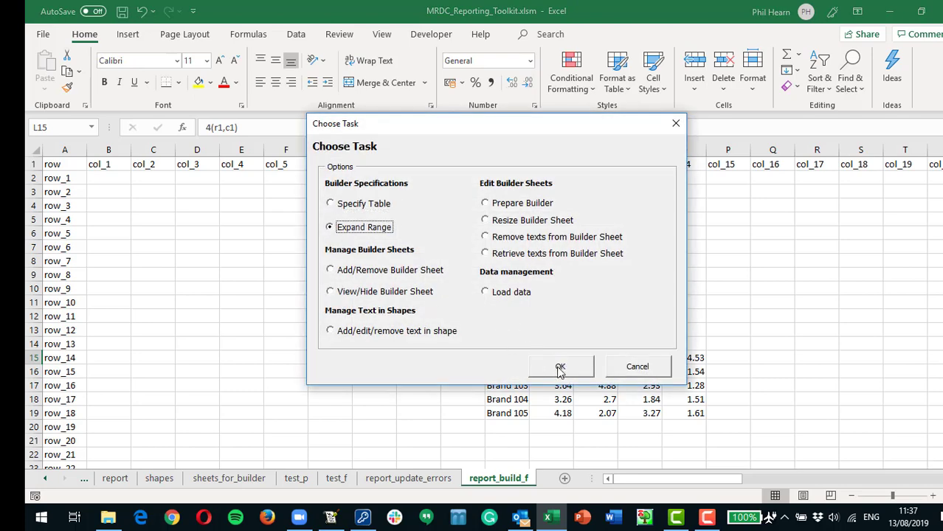
click(559, 368)
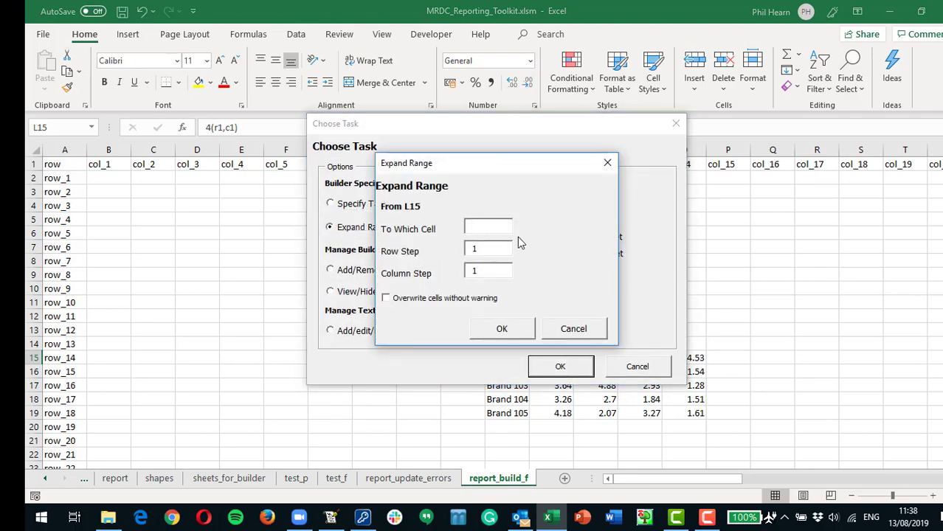
text(O19)
click(386, 299)
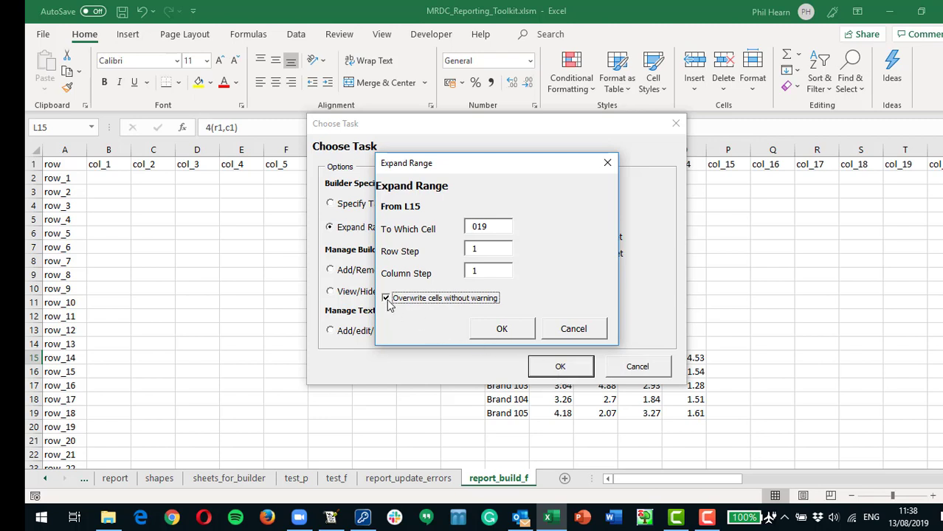
click(501, 332)
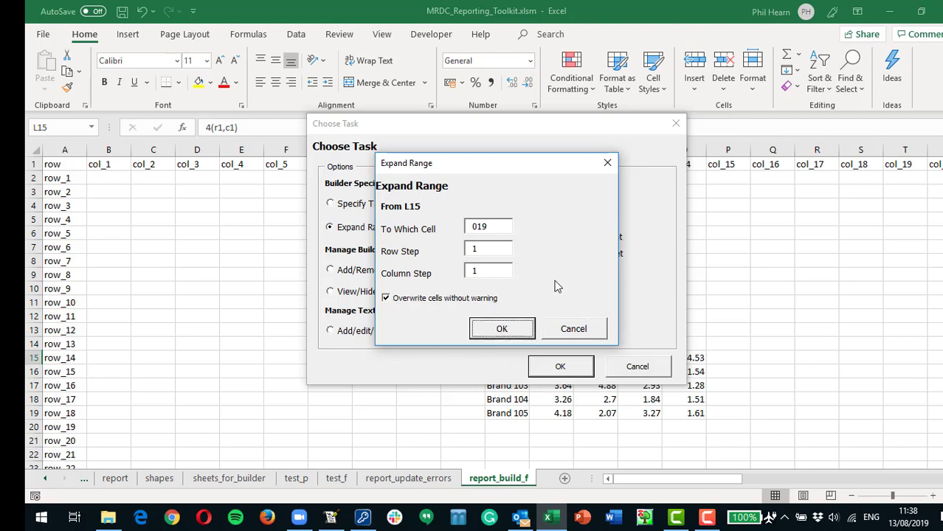
click(478, 226)
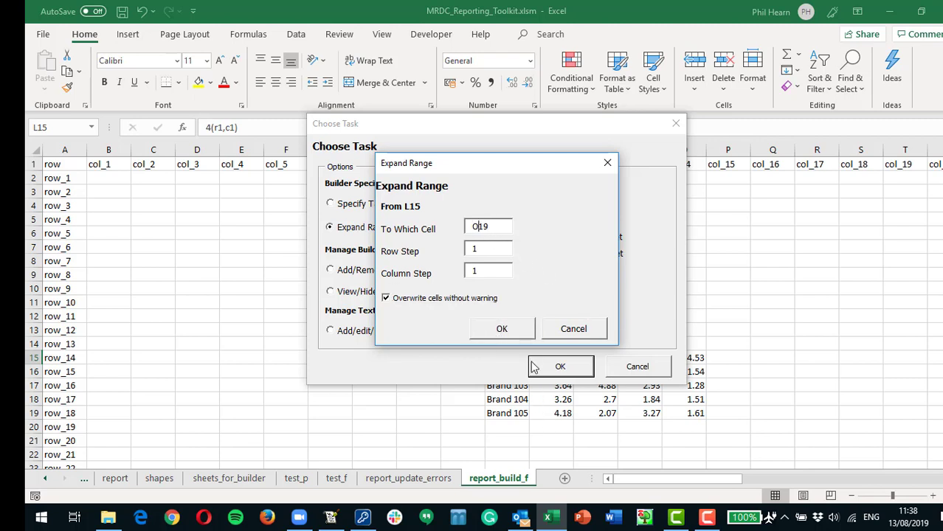
click(508, 331)
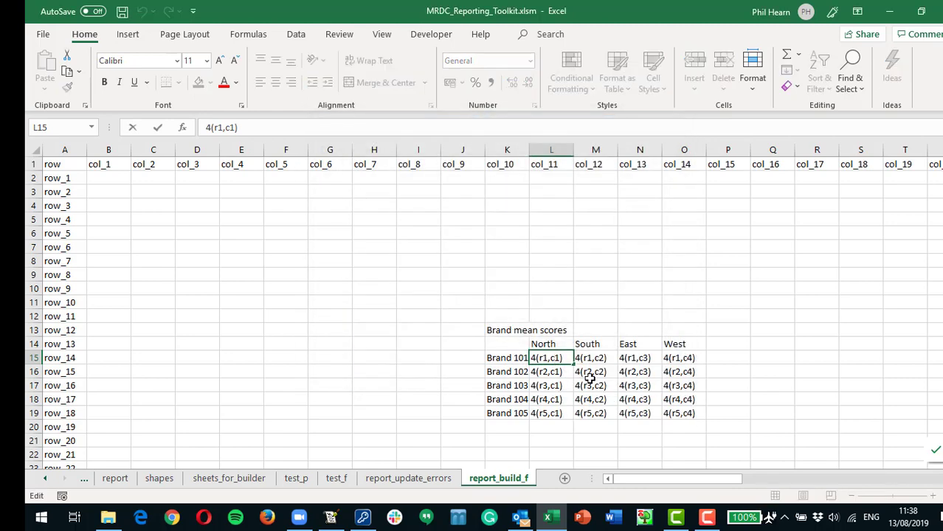
click(517, 358)
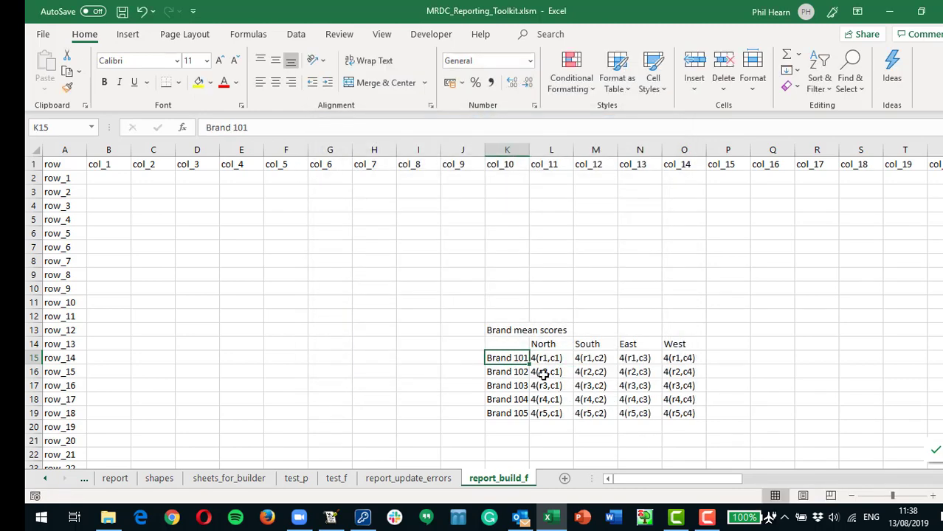
drag(549, 359, 679, 413)
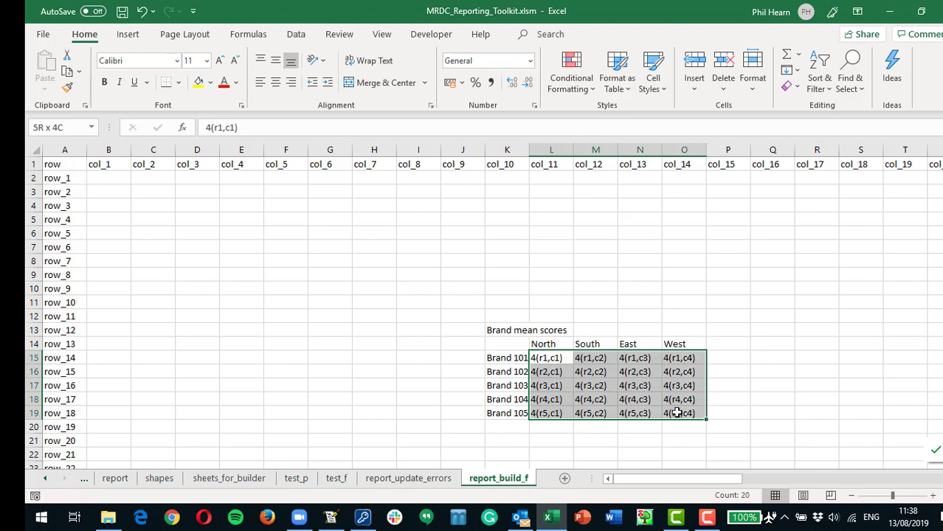
click(413, 346)
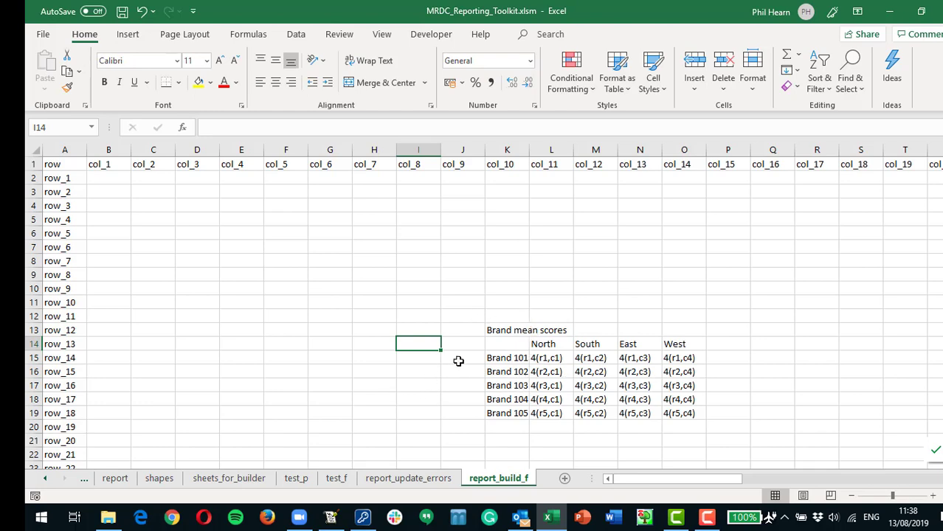
Remove the label texts from the report_build_f builder sheet with the Remove texts from Builder Sheet task
click(462, 357)
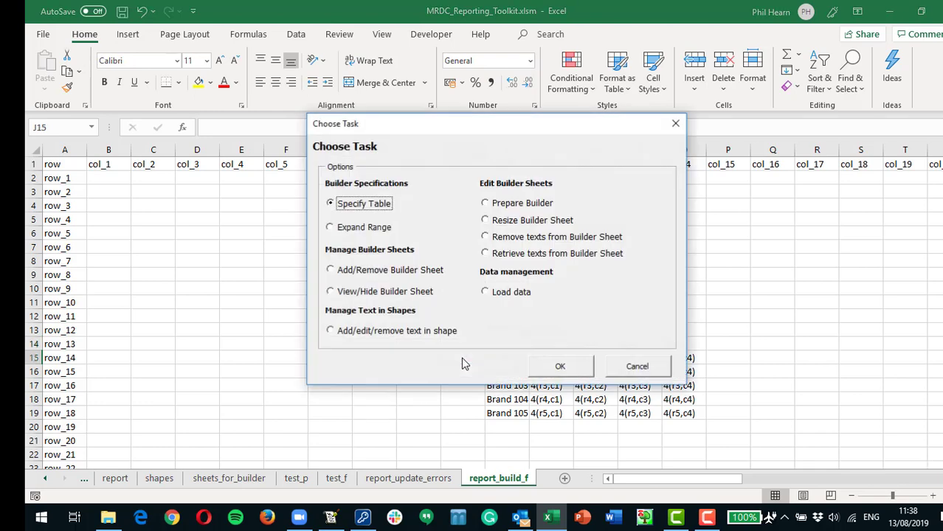
click(485, 237)
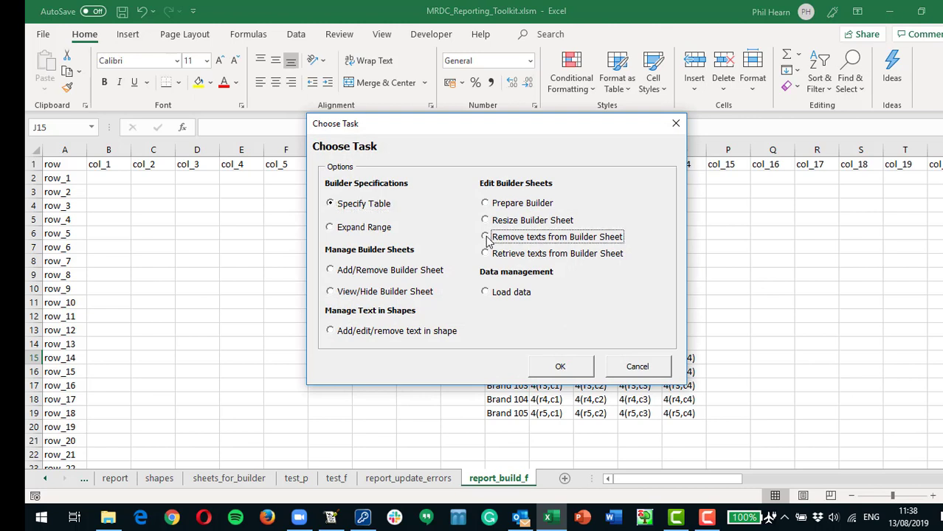
click(560, 368)
click(578, 255)
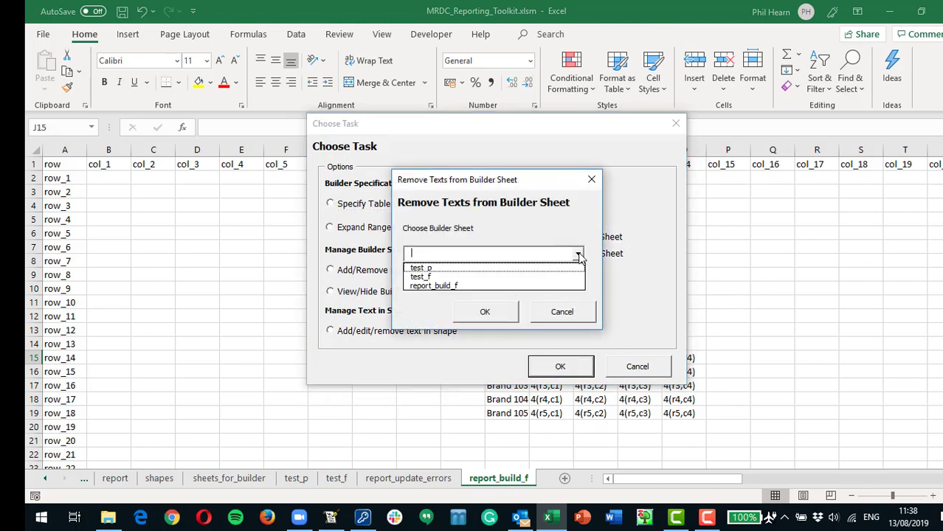
click(534, 286)
click(486, 311)
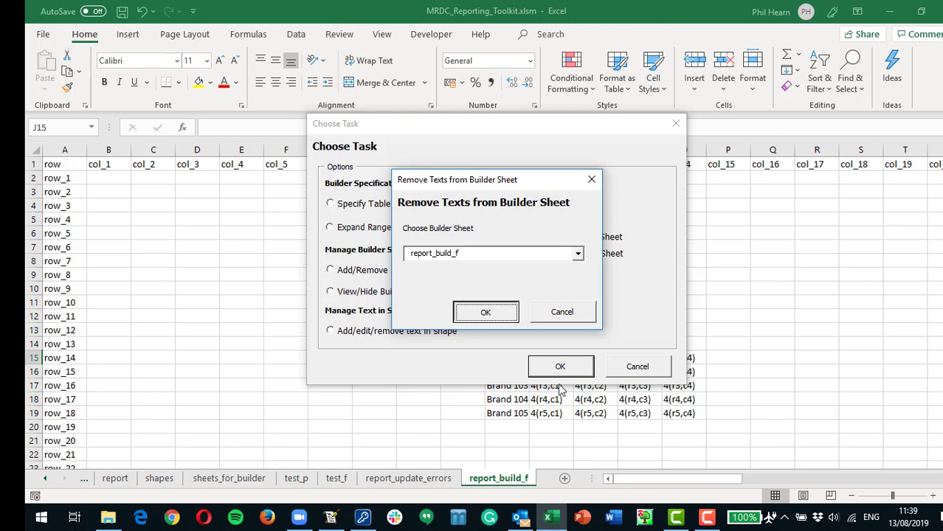
key(Return)
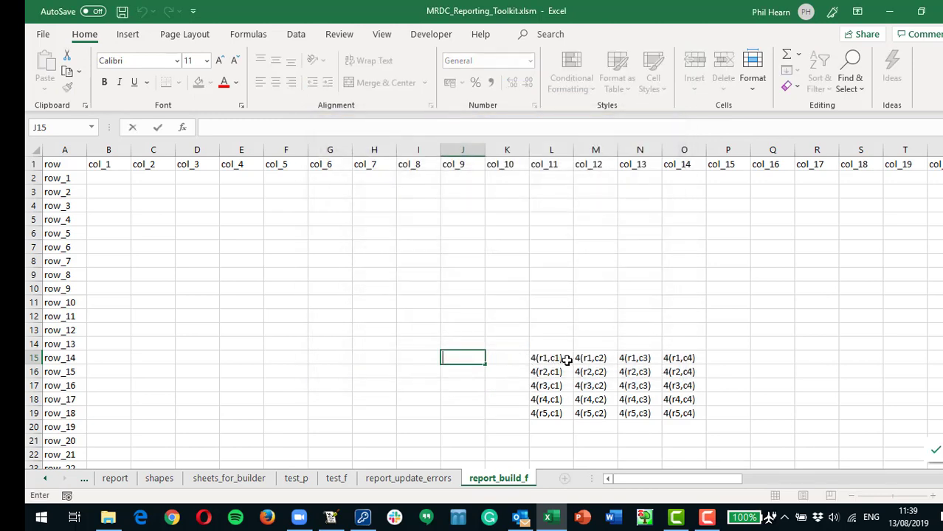
drag(567, 359, 668, 413)
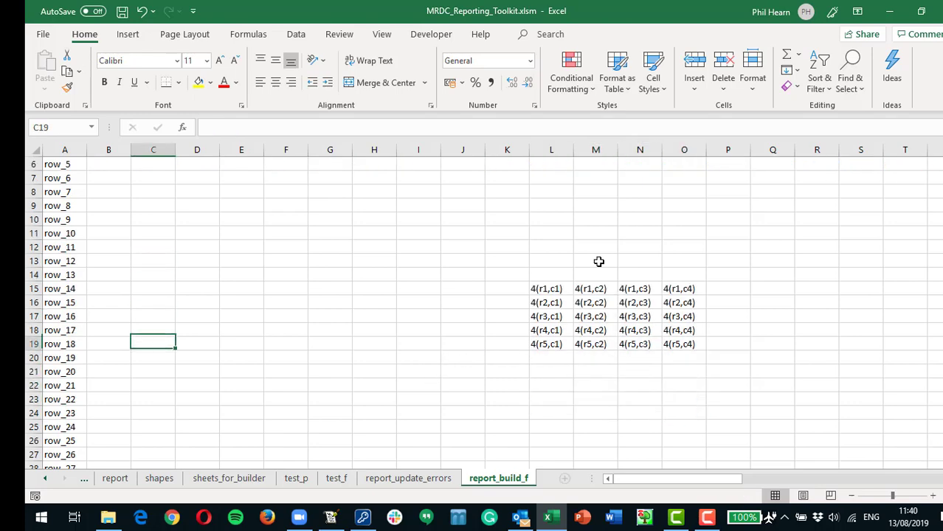
key(Right)
key(Right)
key(Right)
key(Right)
key(Right)
key(Right)
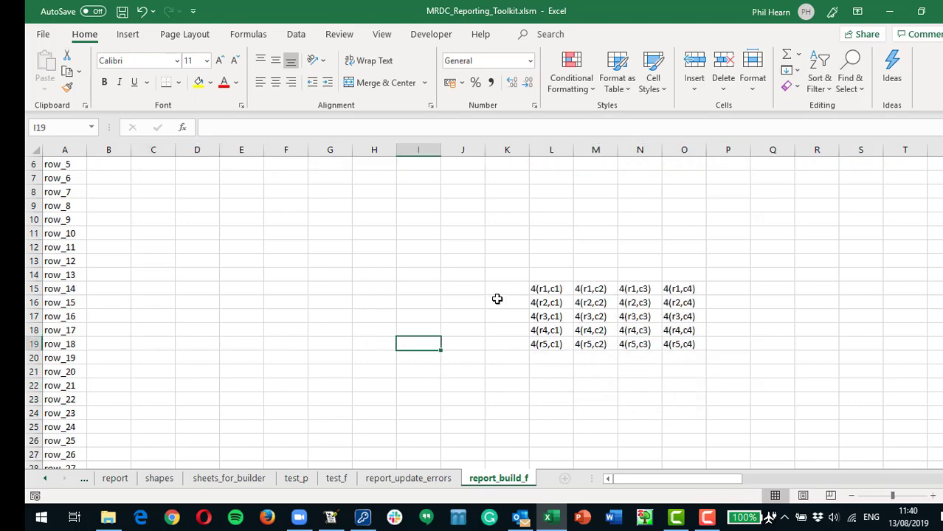
Retrieve the label texts from data source sheet report_data_f into report_build_f with the Retrieve texts from Builder Sheet task
double_click(506, 290)
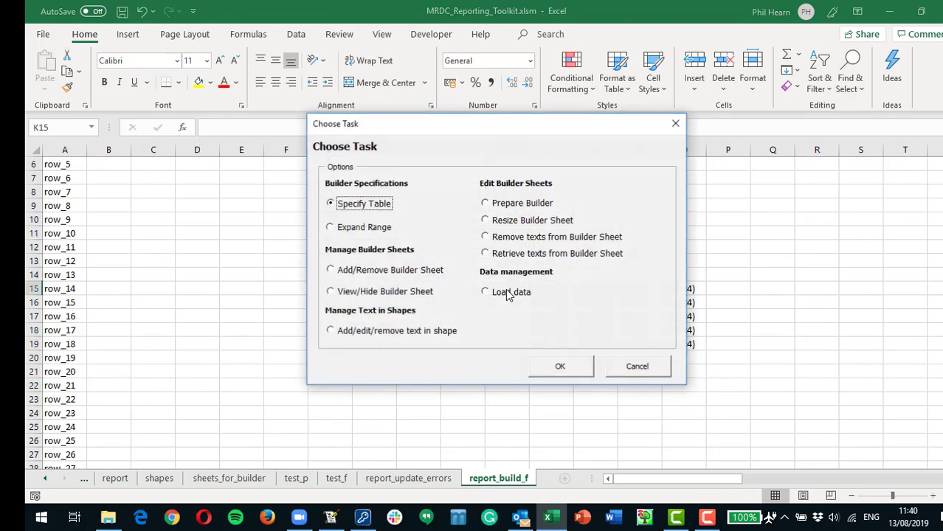
click(484, 254)
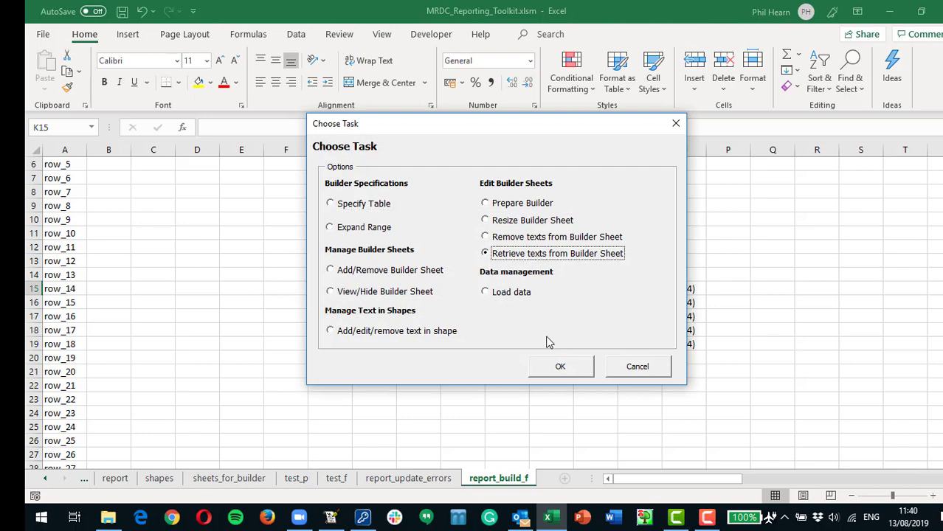
click(560, 366)
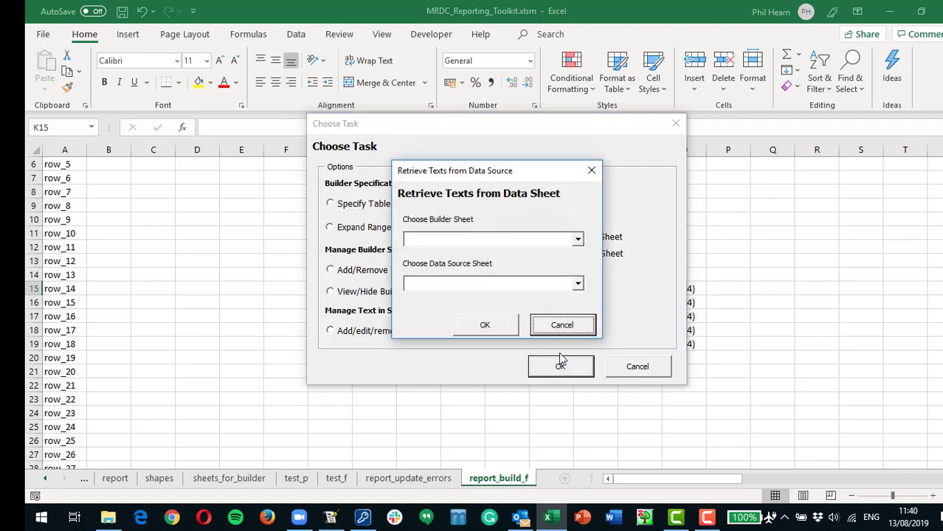
click(578, 240)
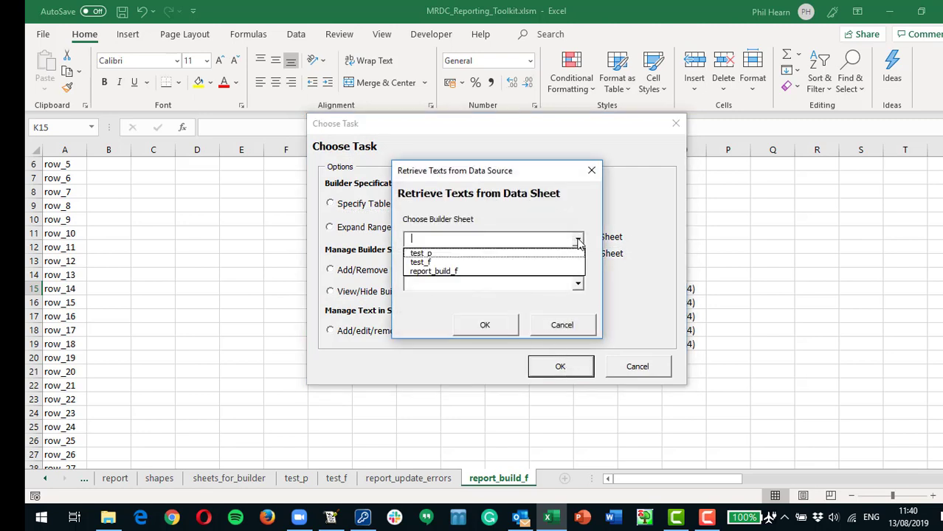
click(452, 272)
click(578, 287)
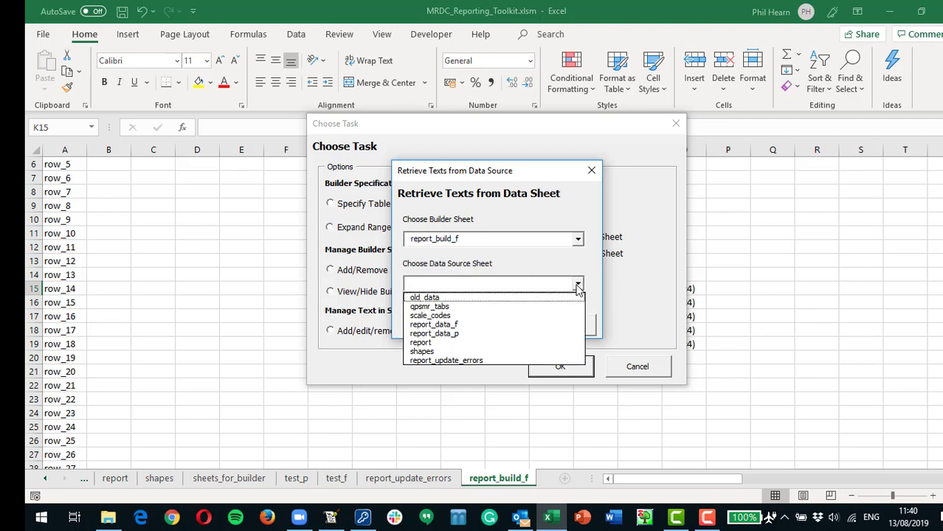
click(447, 325)
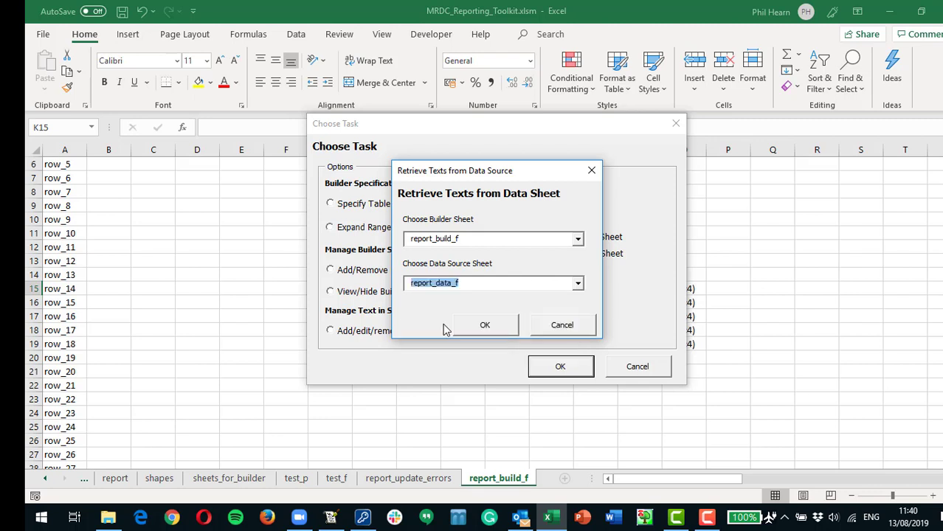
click(485, 327)
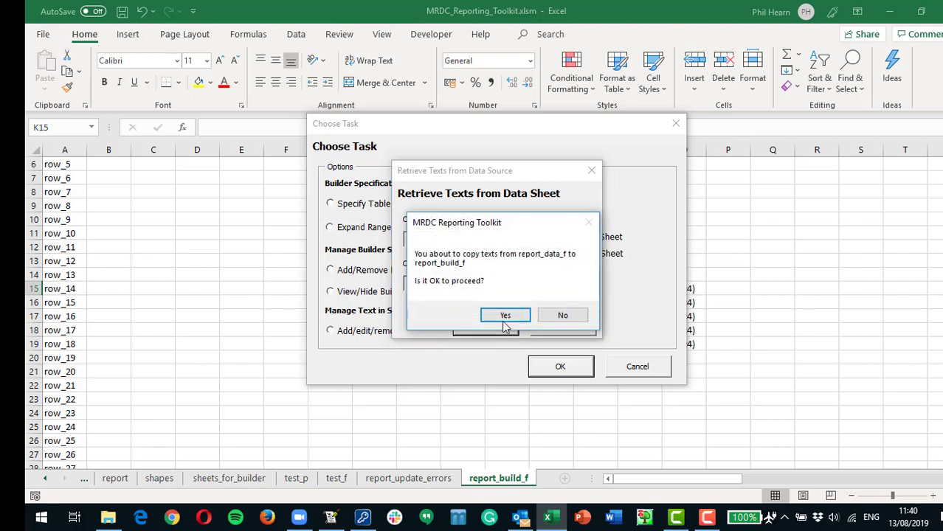
click(506, 315)
click(487, 306)
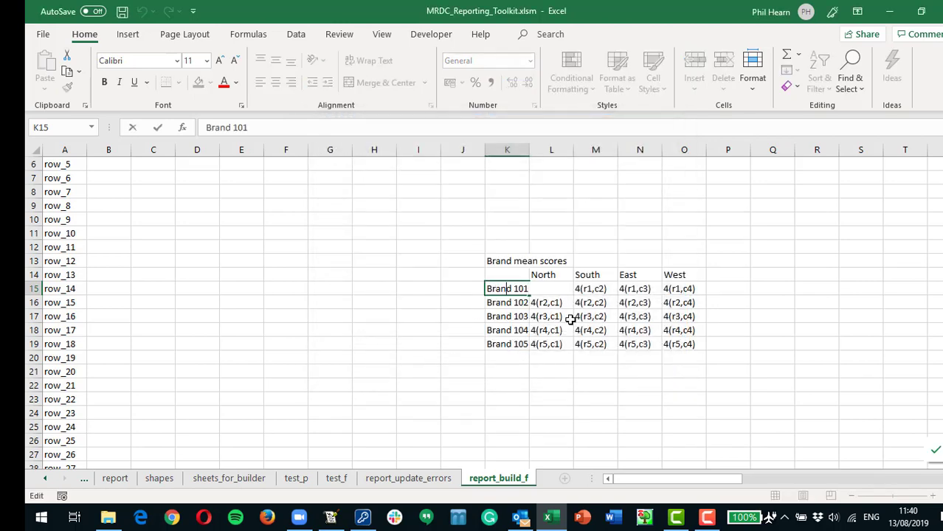
click(564, 317)
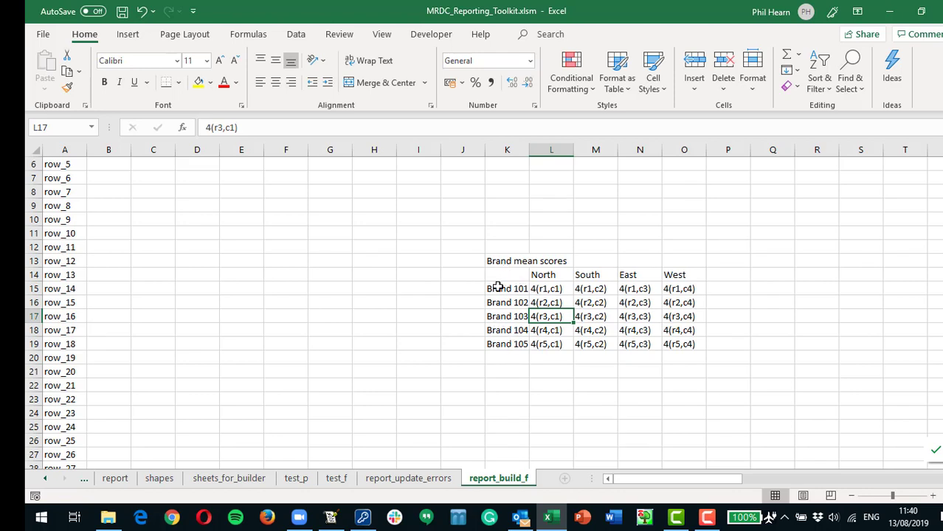
click(546, 290)
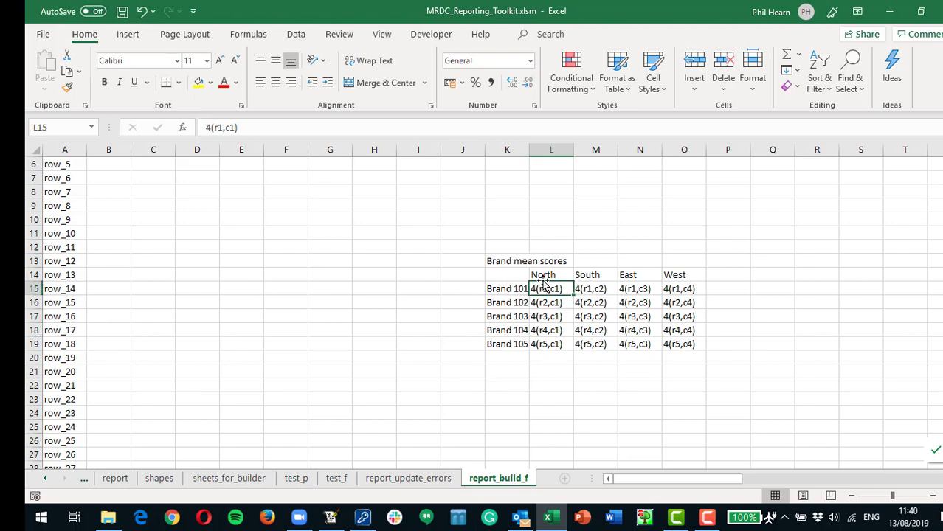
Clear the retrieved label texts from report_build_f using the Remove texts from Builder Sheet task
click(500, 275)
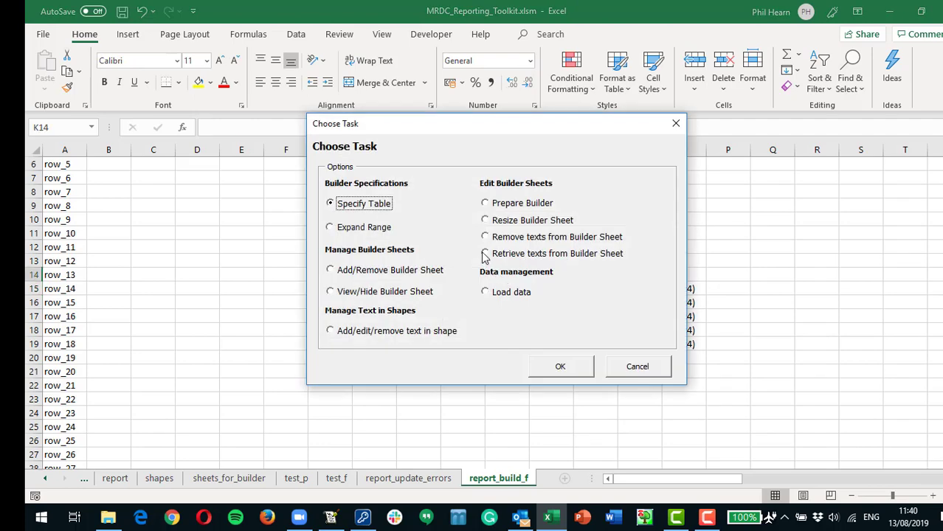
click(485, 238)
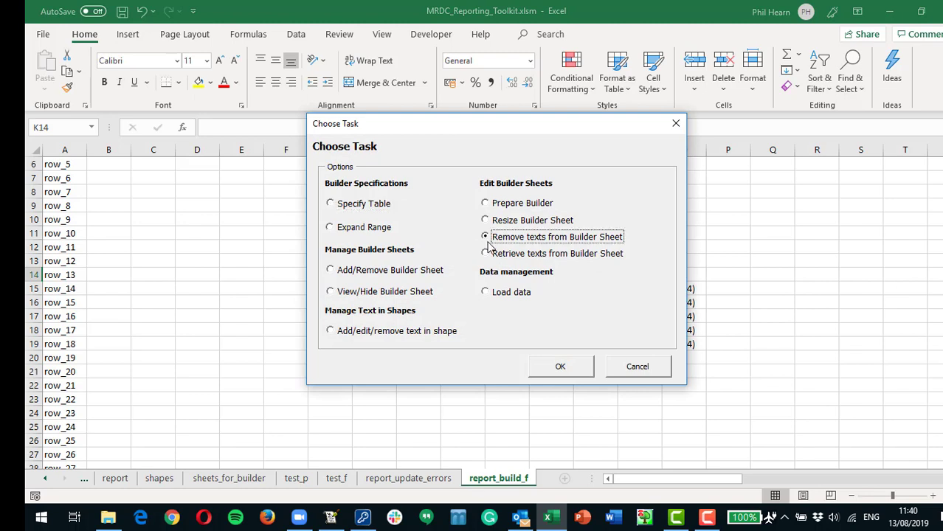
click(562, 369)
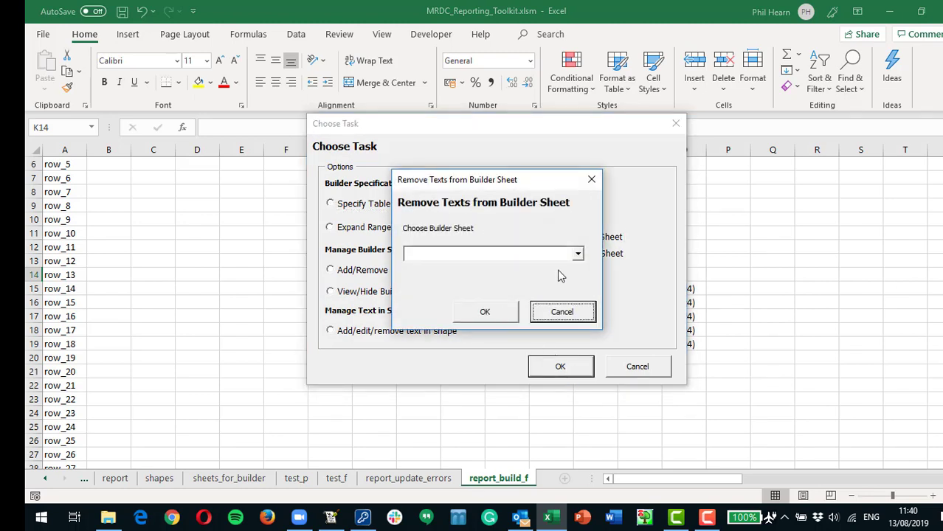
click(579, 254)
click(494, 286)
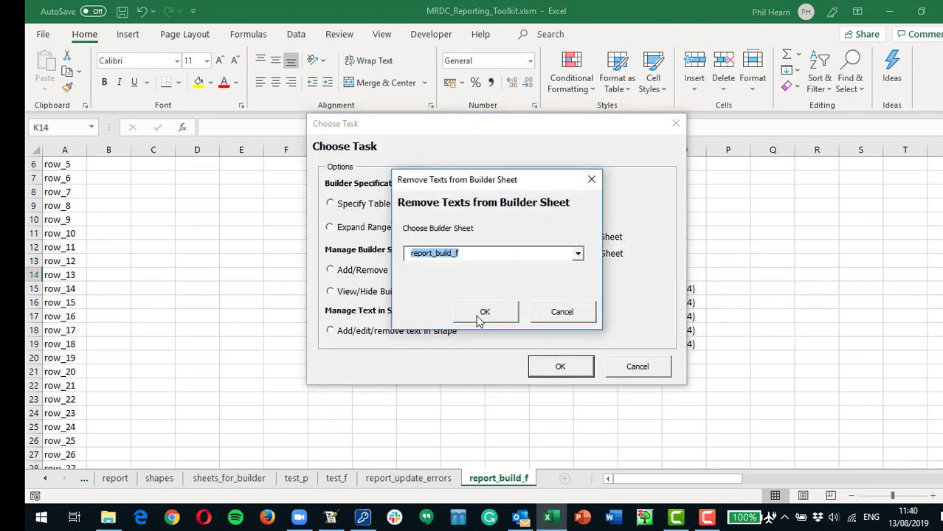
click(485, 314)
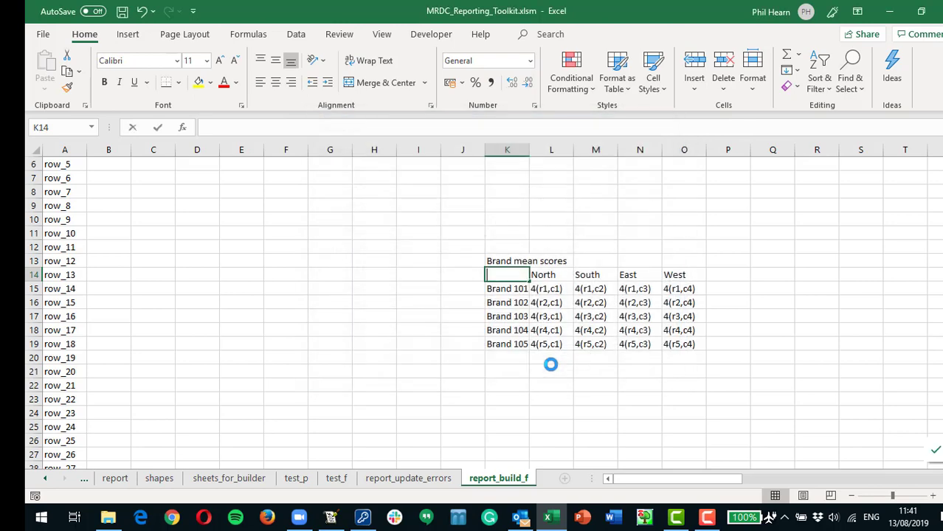
click(434, 303)
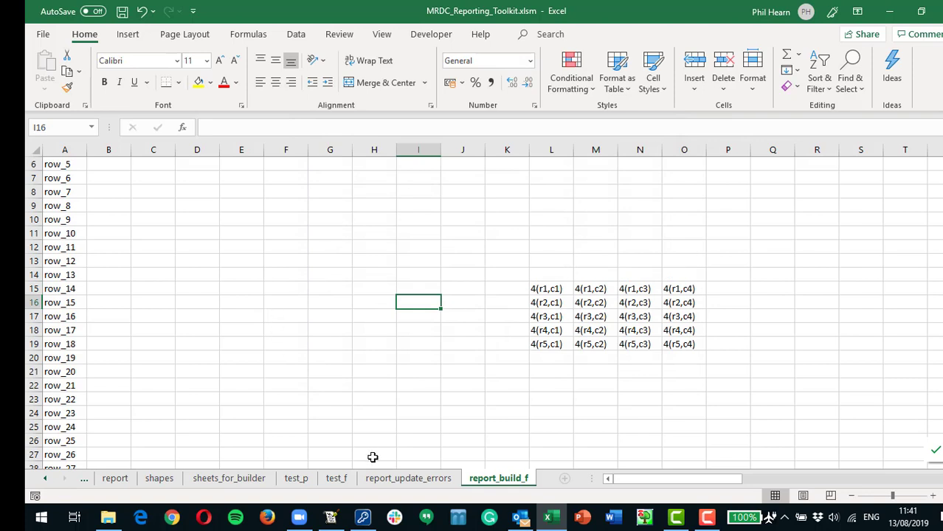
Examine the Favourite Brands, Rating of Brand 101 and Top 2 Box tables on the report_data_p sheet
click(296, 479)
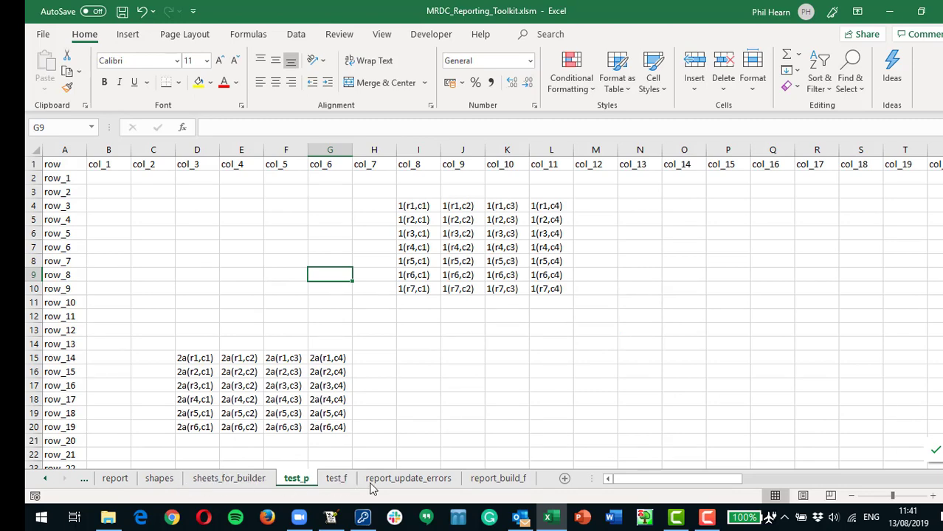
double_click(49, 476)
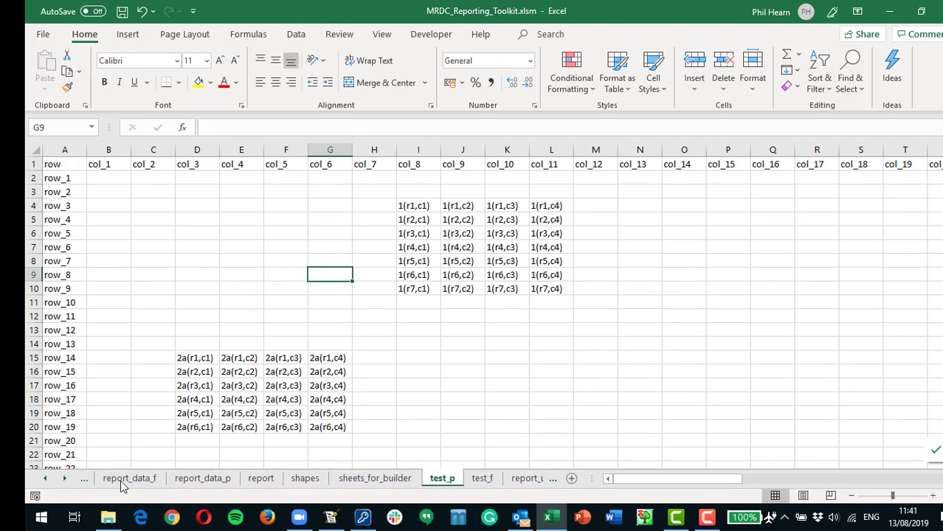
click(203, 478)
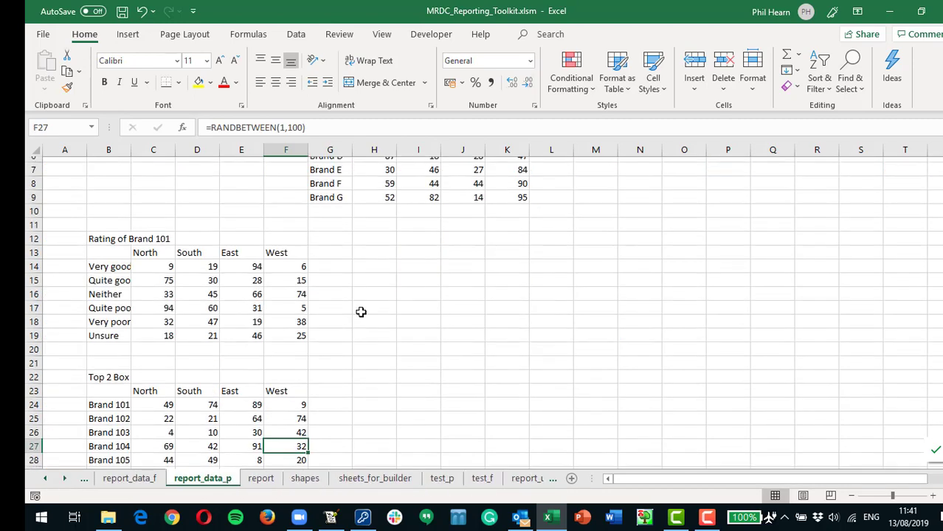
scroll(361, 312, up, 2)
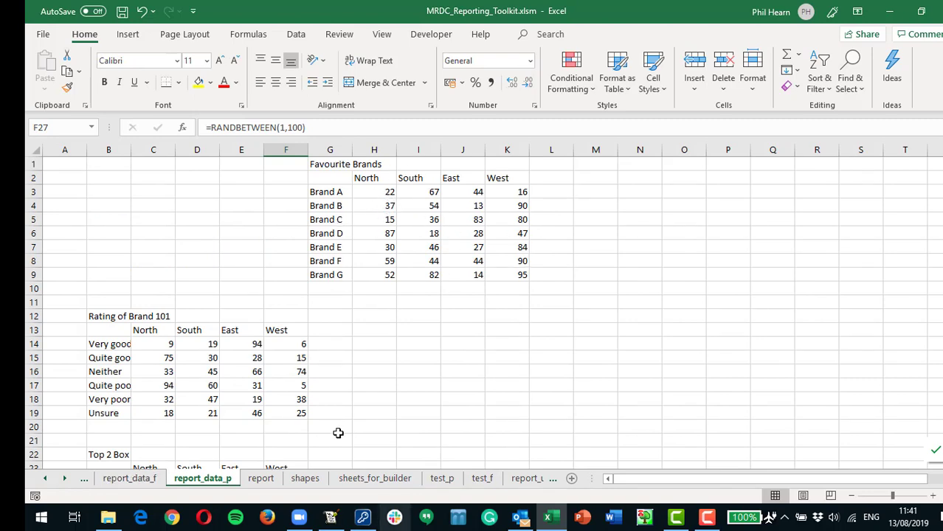
scroll(338, 416, down, 1)
scroll(337, 416, down, 2)
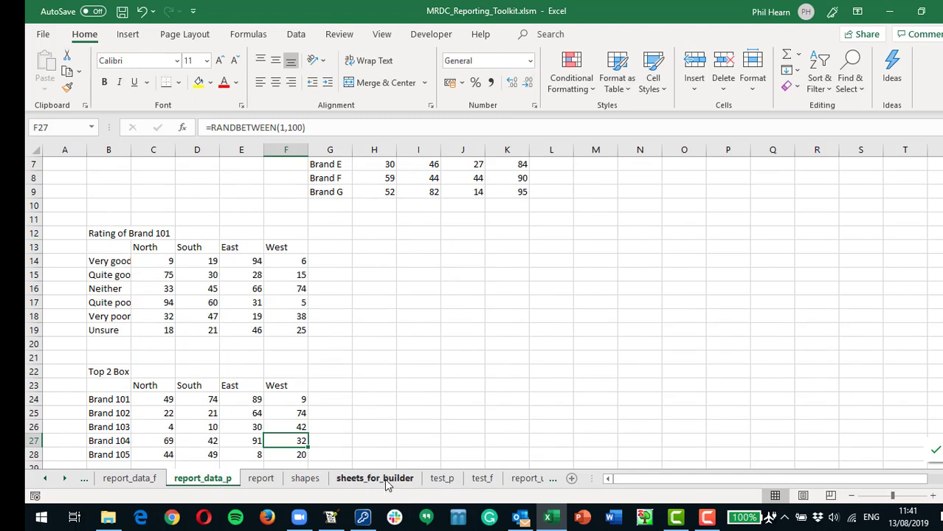
Check the table references laid out on the test_f and test_p builder sheets
click(482, 478)
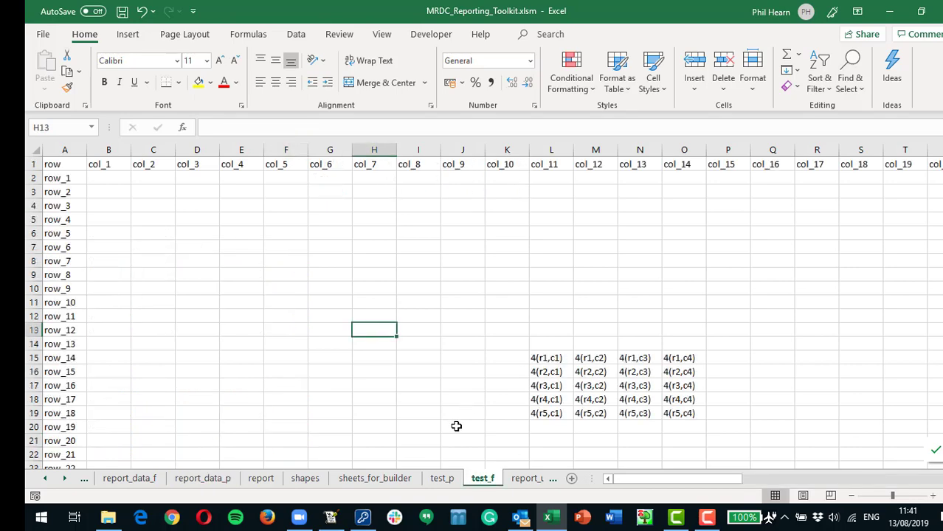
click(443, 479)
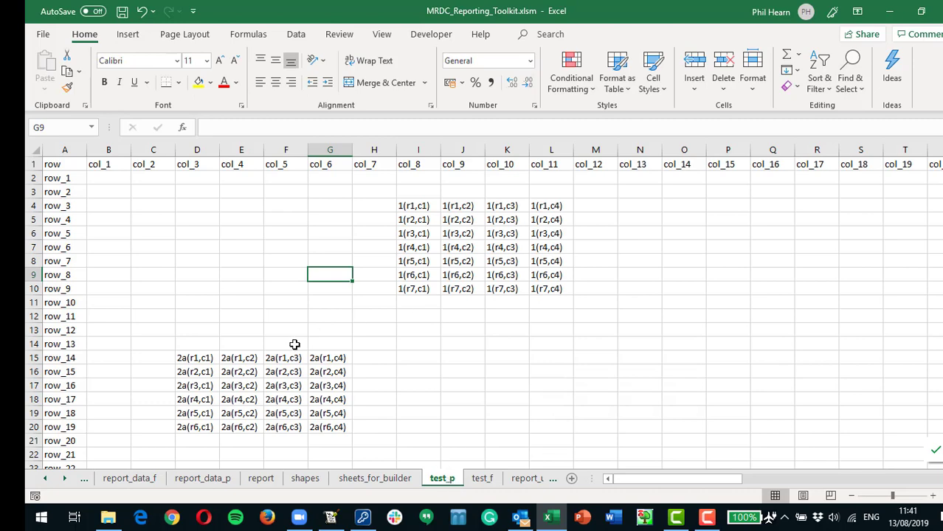
scroll(296, 335, down, 3)
scroll(310, 325, up, 2)
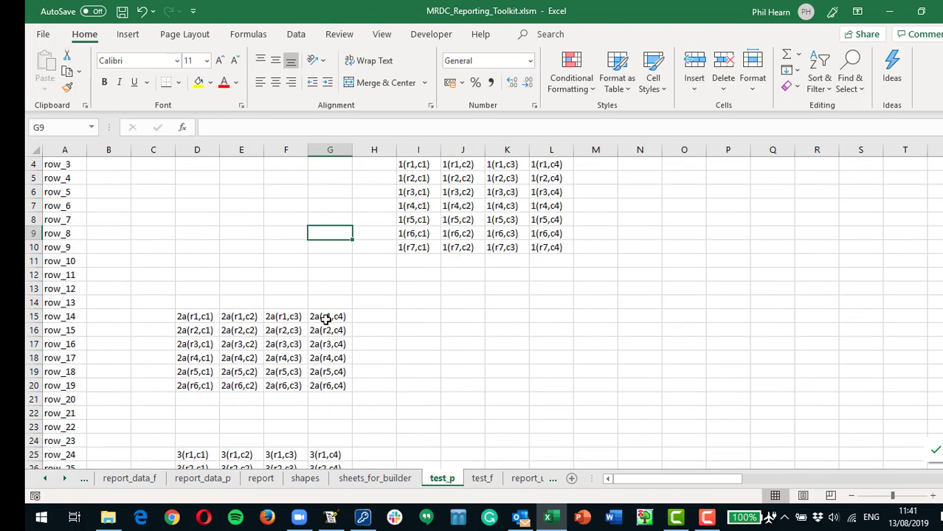
scroll(407, 200, up, 1)
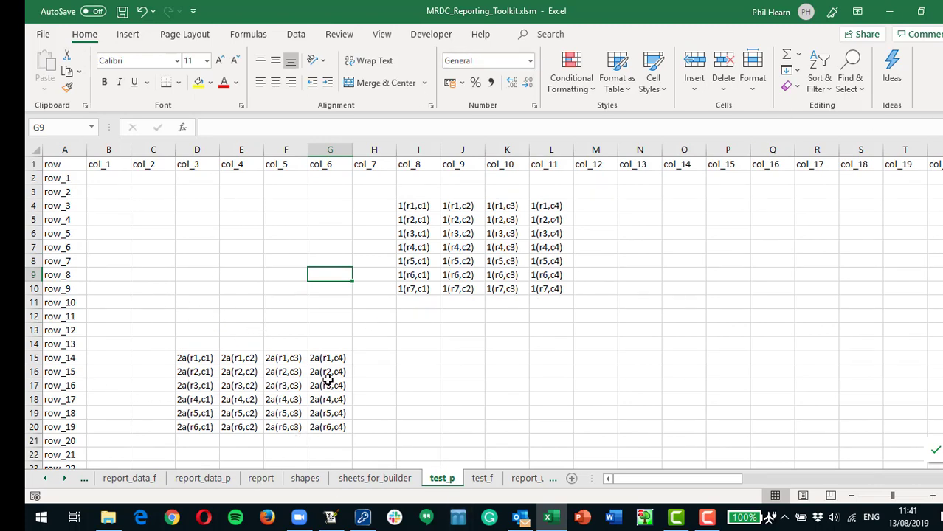
scroll(202, 392, down, 1)
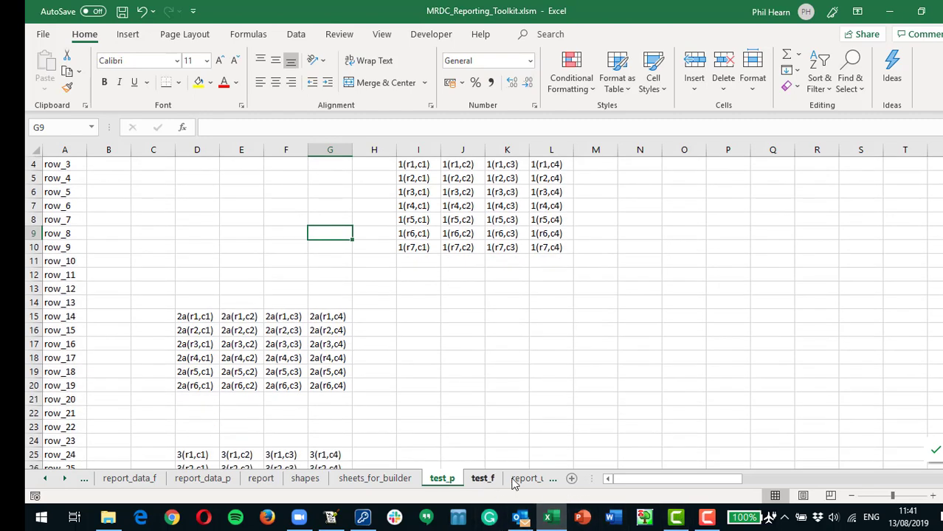
Unregister report_build_f as a builder sheet with the Remove option of the Add/Remove Builder Sheet task
click(453, 332)
key(ctrl+shift+b)
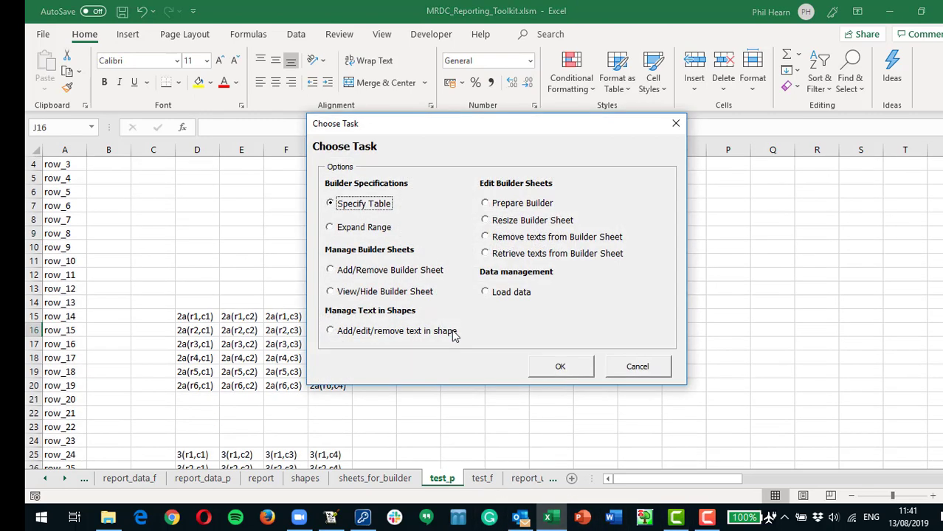
click(331, 270)
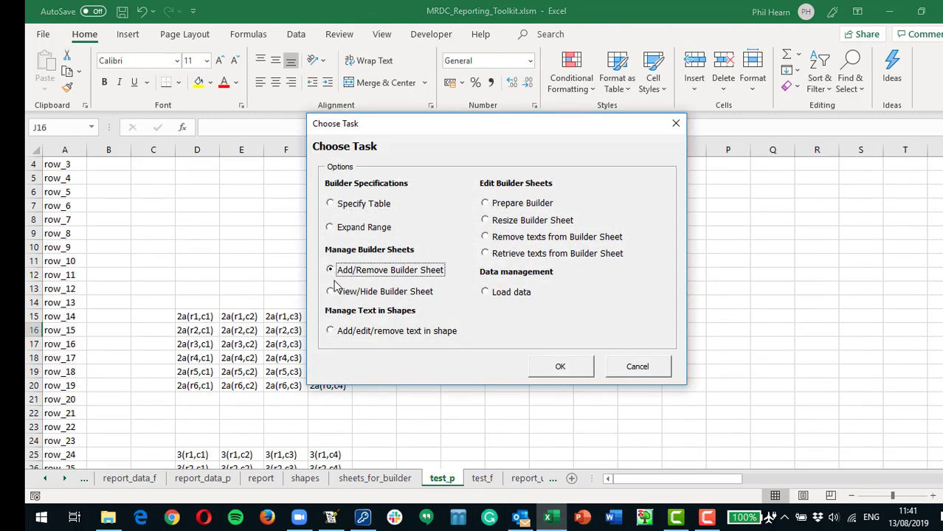
click(556, 367)
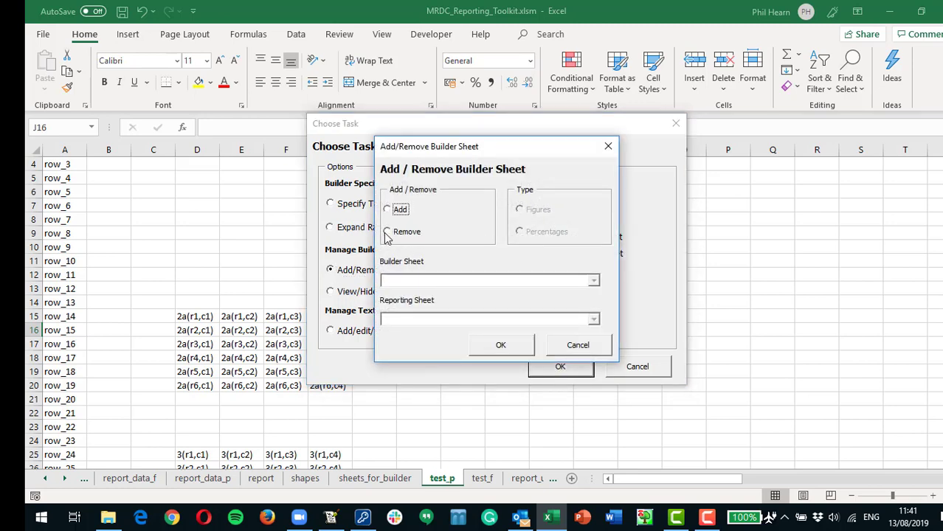
click(387, 233)
click(593, 281)
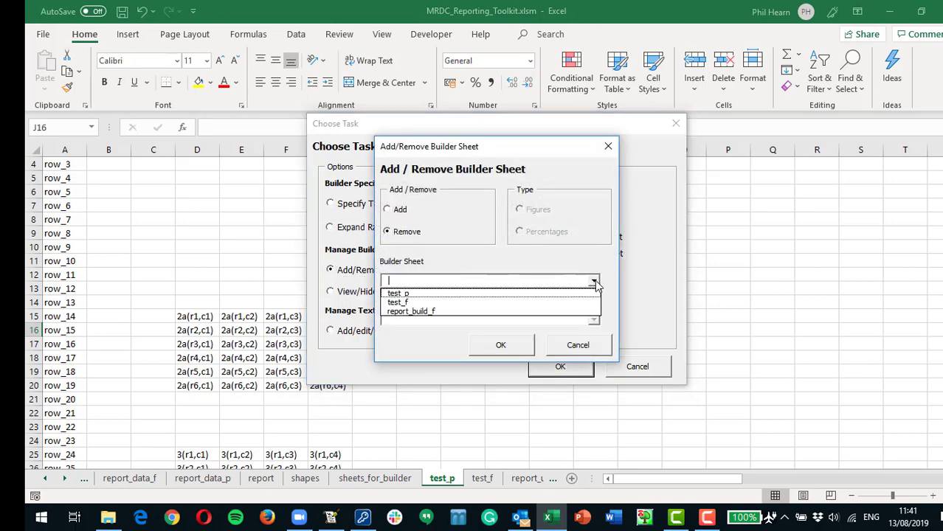
click(493, 312)
click(499, 348)
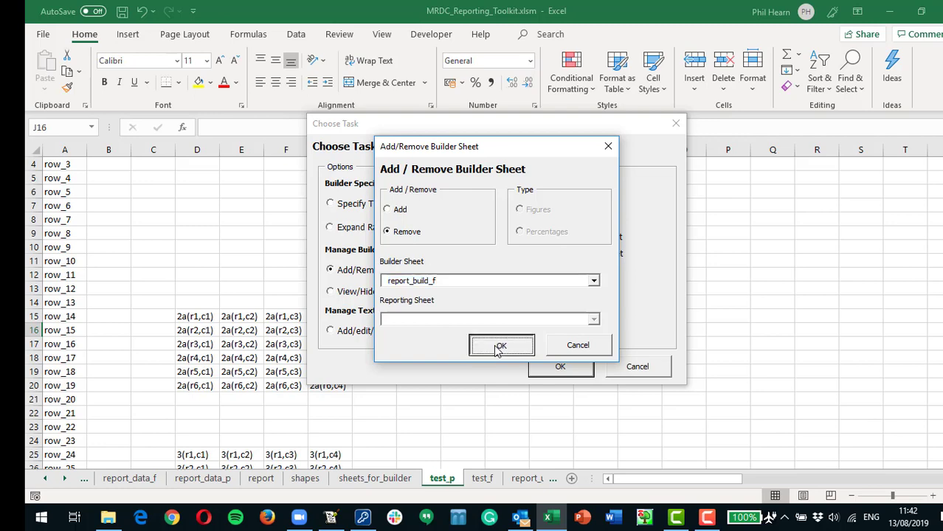
click(314, 275)
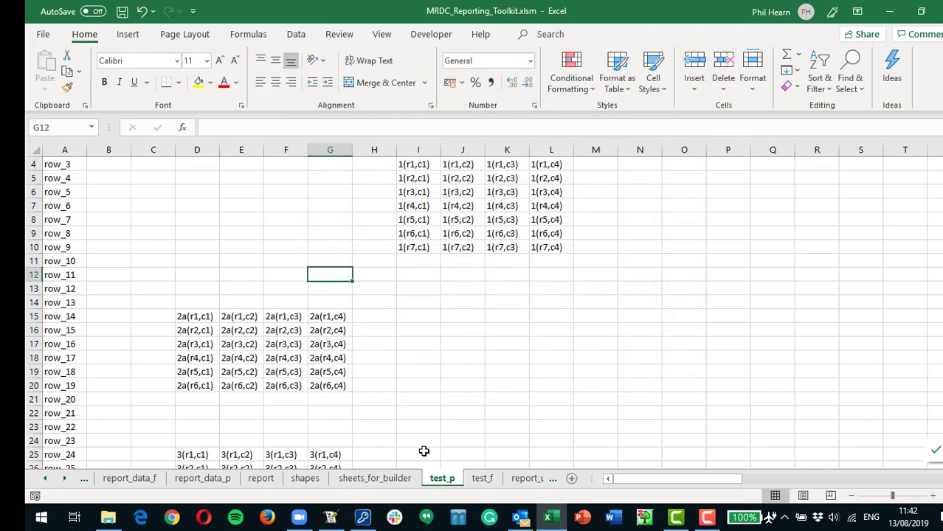
Compare the remaining builder sheets test_f and test_p by switching between them
click(476, 479)
click(446, 480)
click(475, 480)
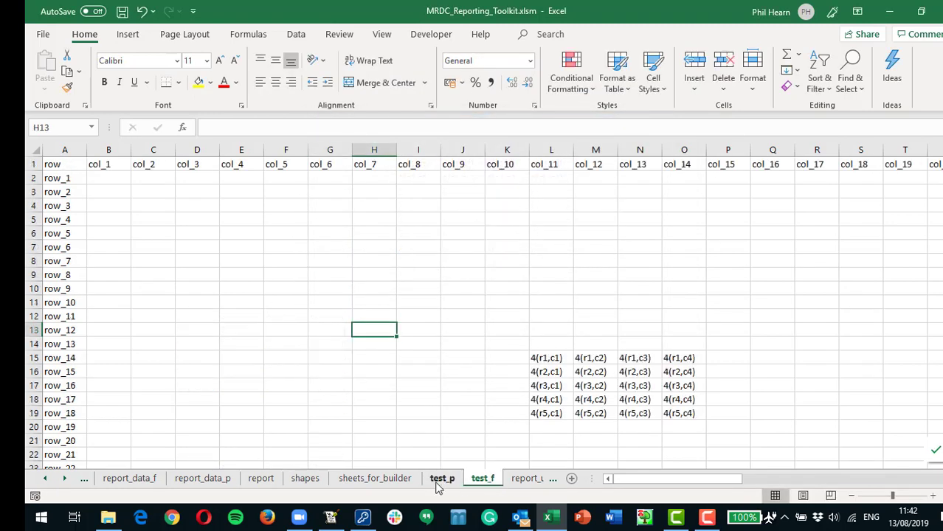
click(440, 481)
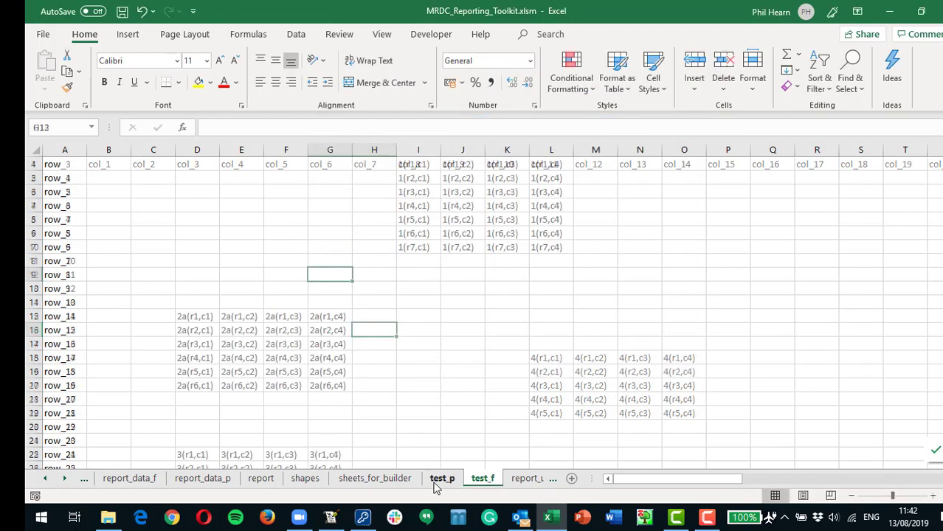
Review the data sheets report_data_p and report_data_f, including the Brand mean scores table
click(208, 481)
click(129, 478)
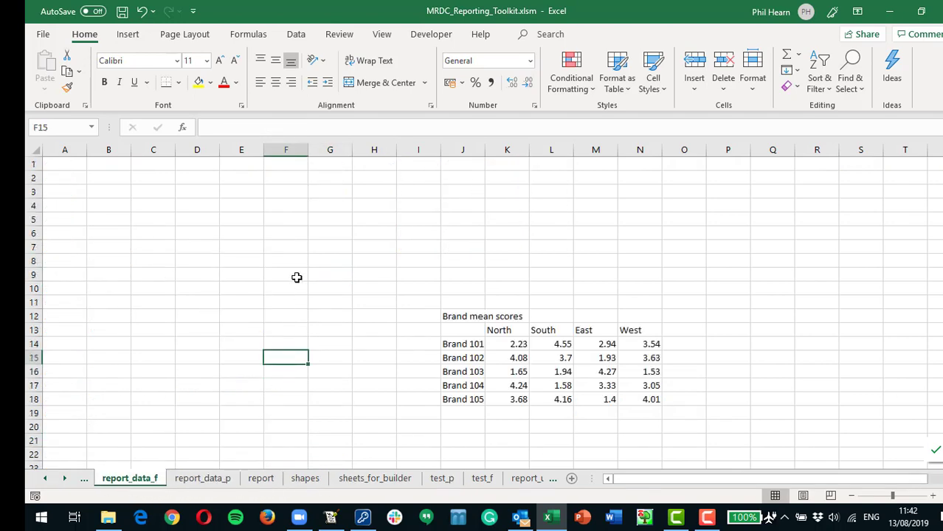
click(266, 273)
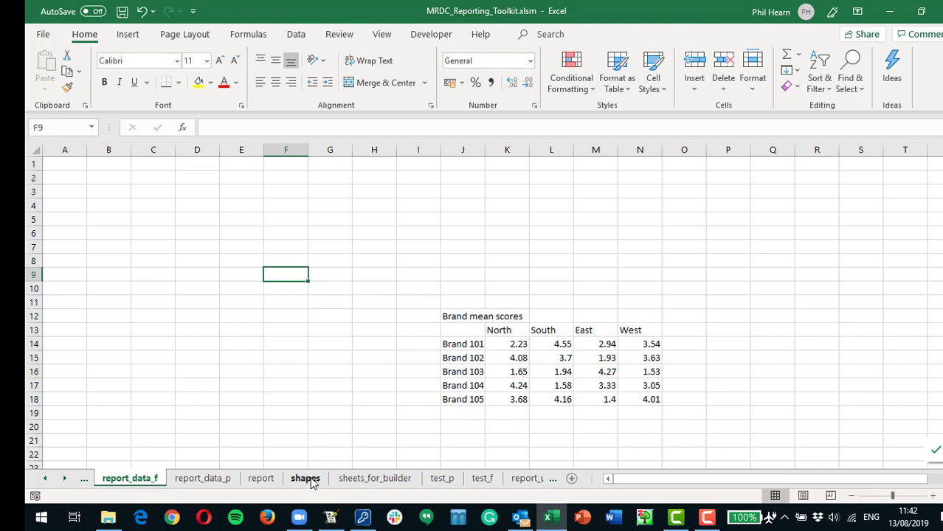
Inspect the %1% placeholders in the customer satisfaction and survey respondents text boxes on the report sheet
click(261, 478)
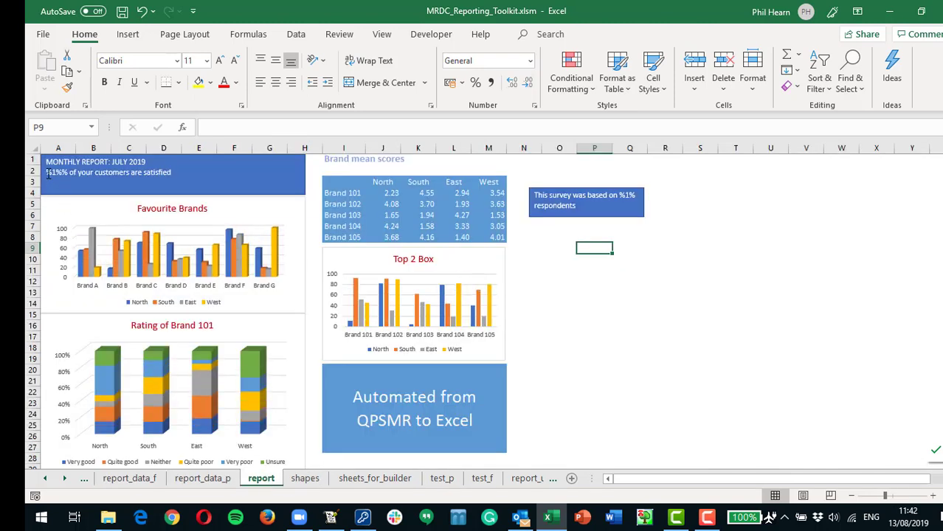
drag(46, 173, 70, 173)
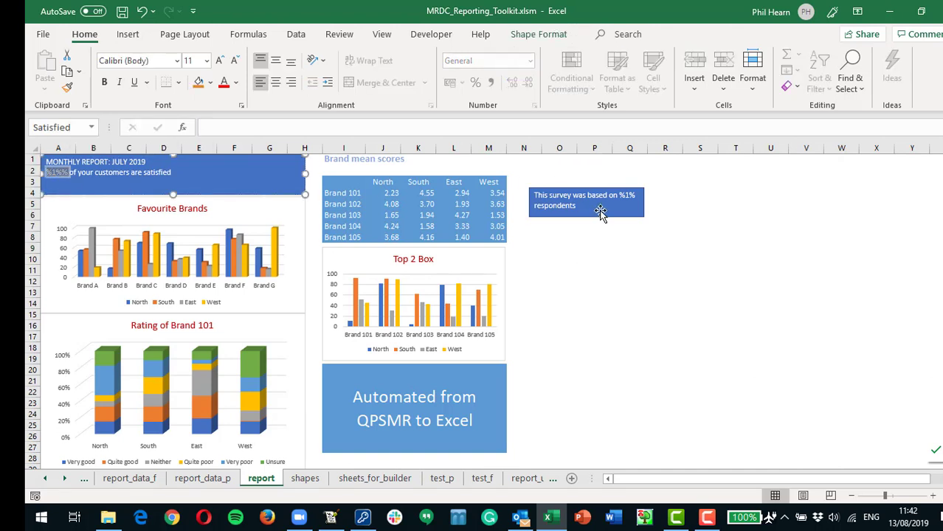
click(620, 195)
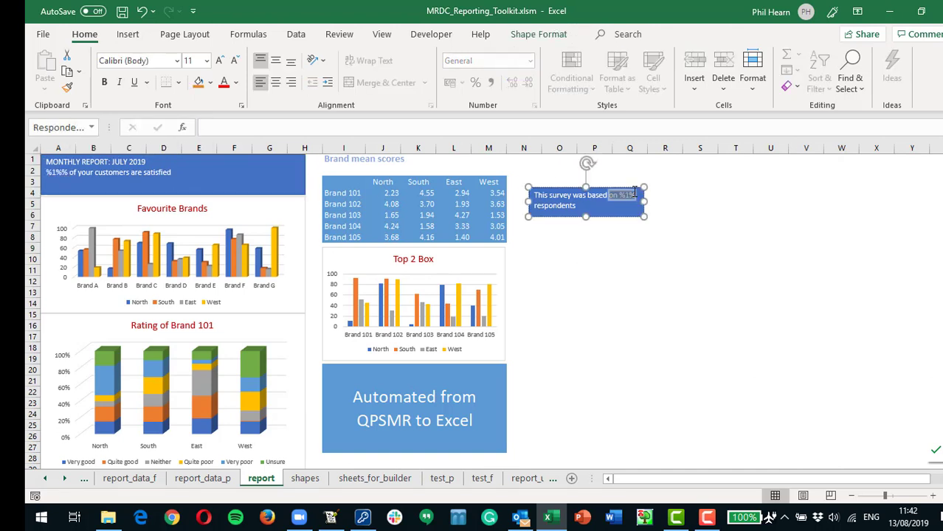
click(636, 230)
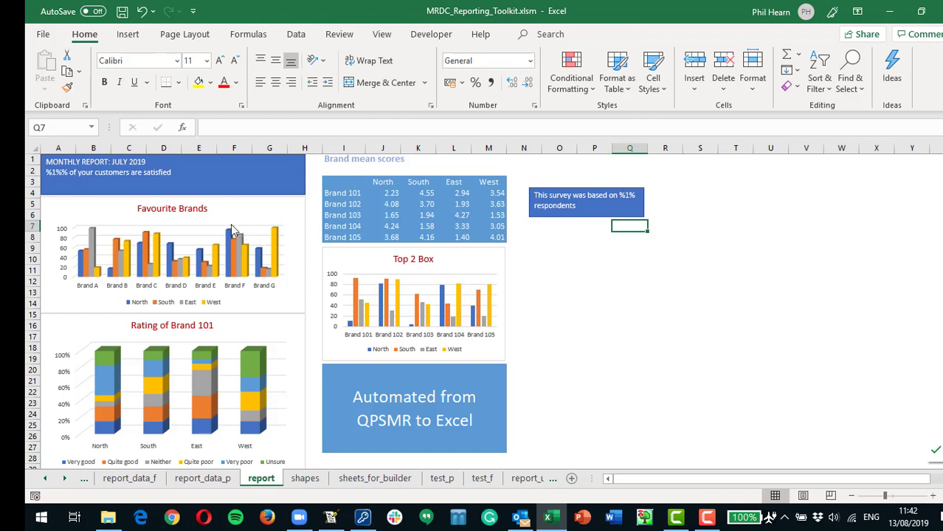
click(247, 205)
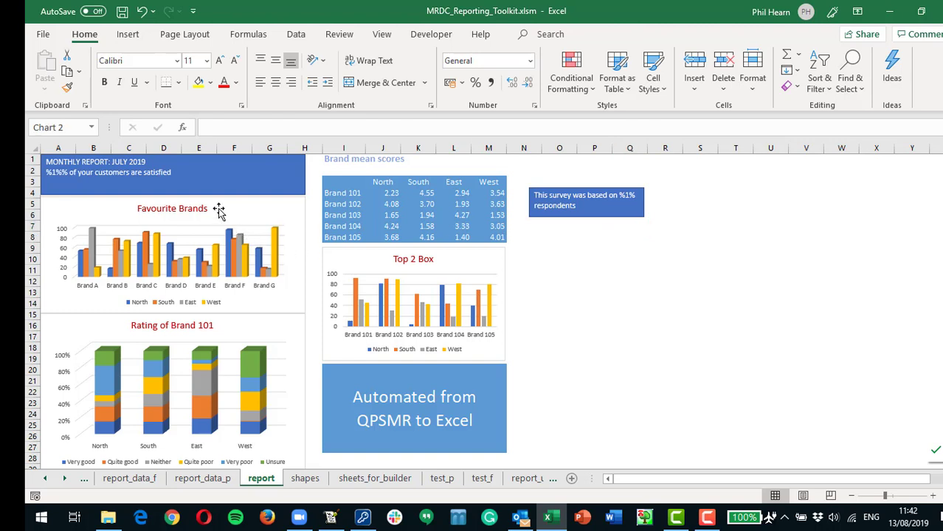
click(583, 292)
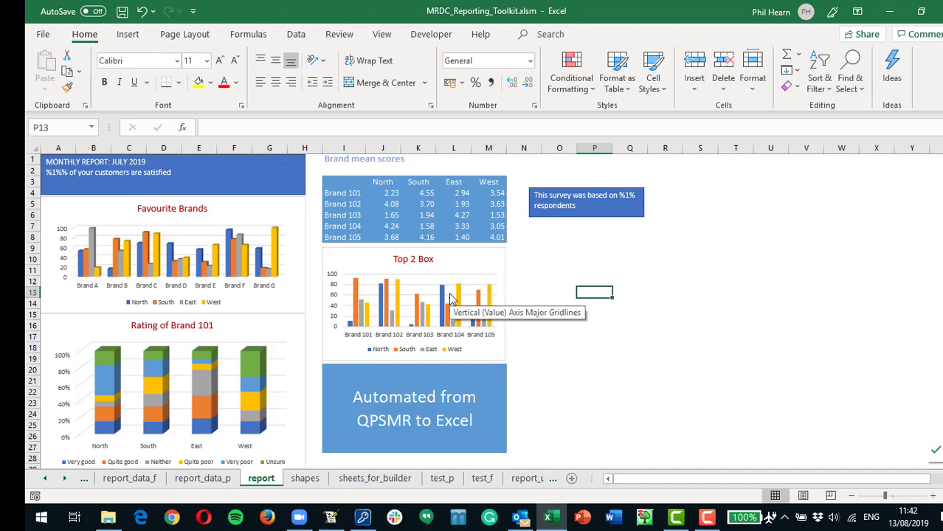
Examine the shapes sheet's entries, following the Satisfied row through its type, excel_sheet, shape, item, source and percentage columns
click(306, 479)
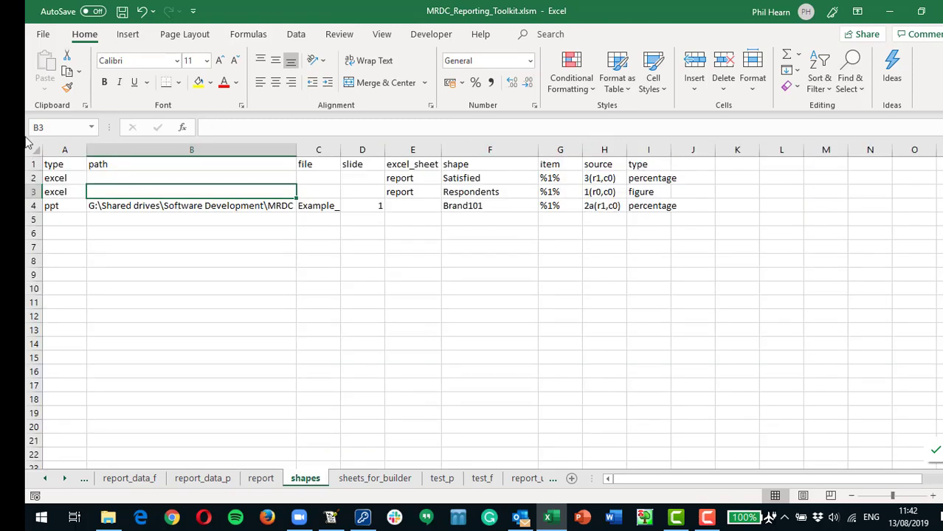
drag(56, 178, 639, 209)
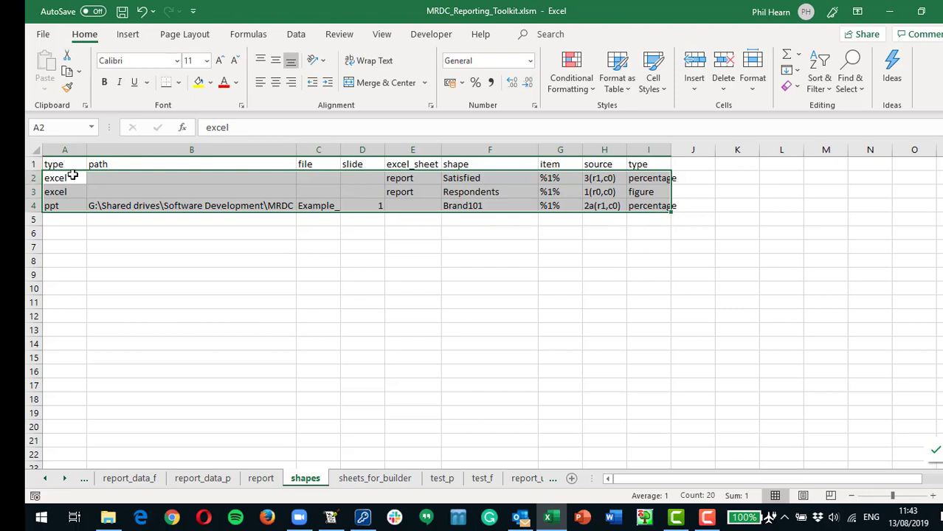
click(72, 176)
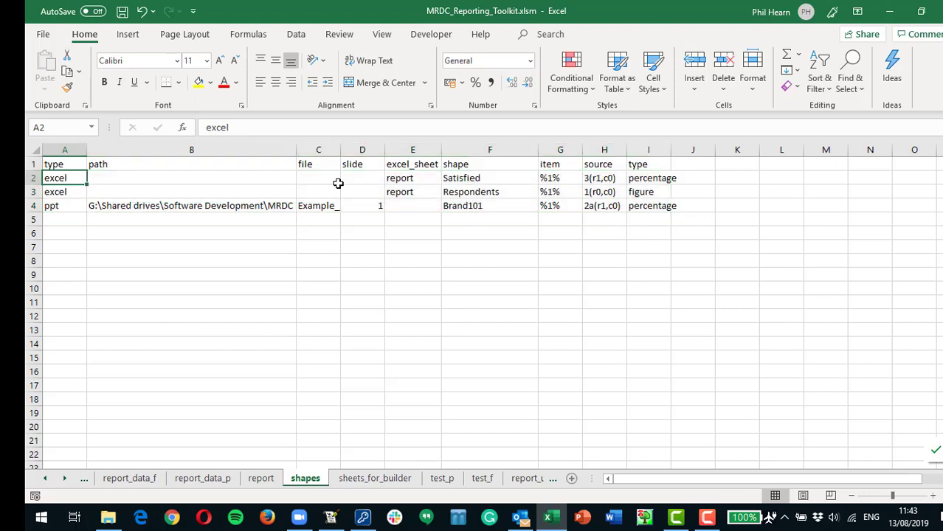
click(412, 179)
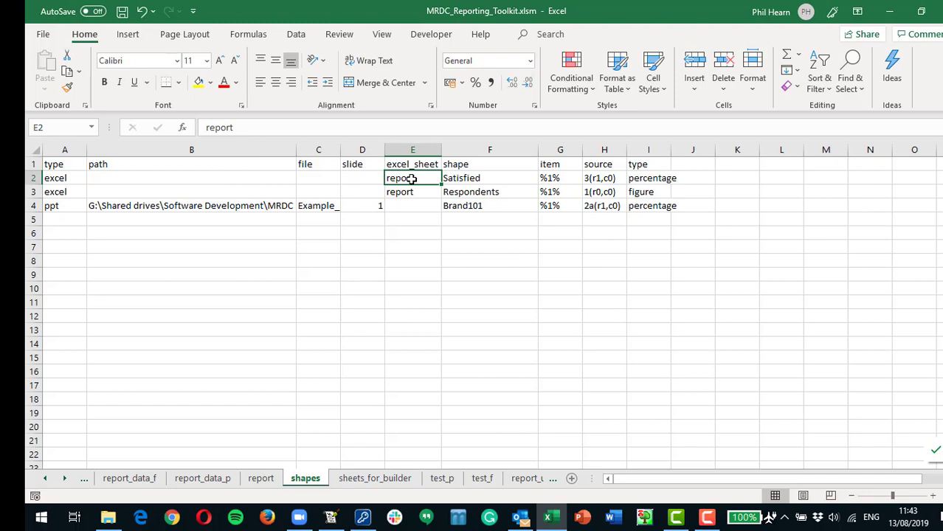
click(478, 178)
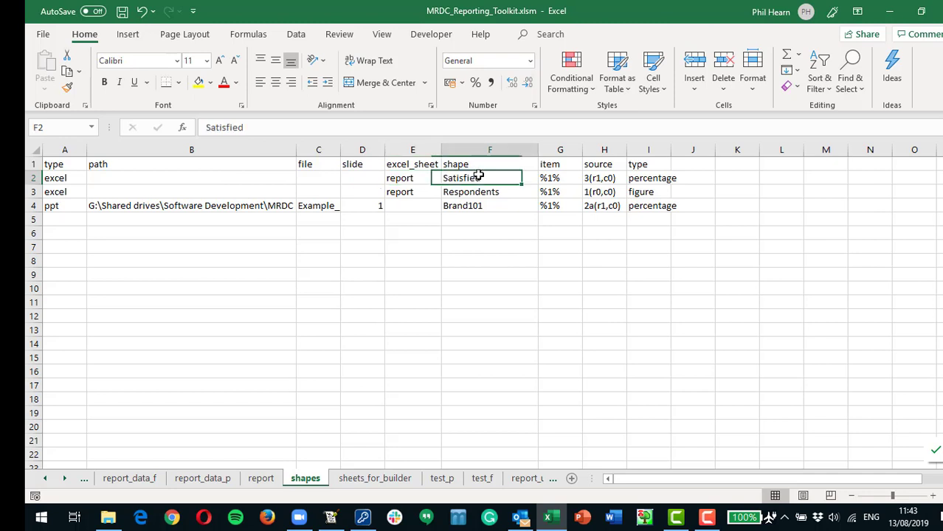
click(564, 177)
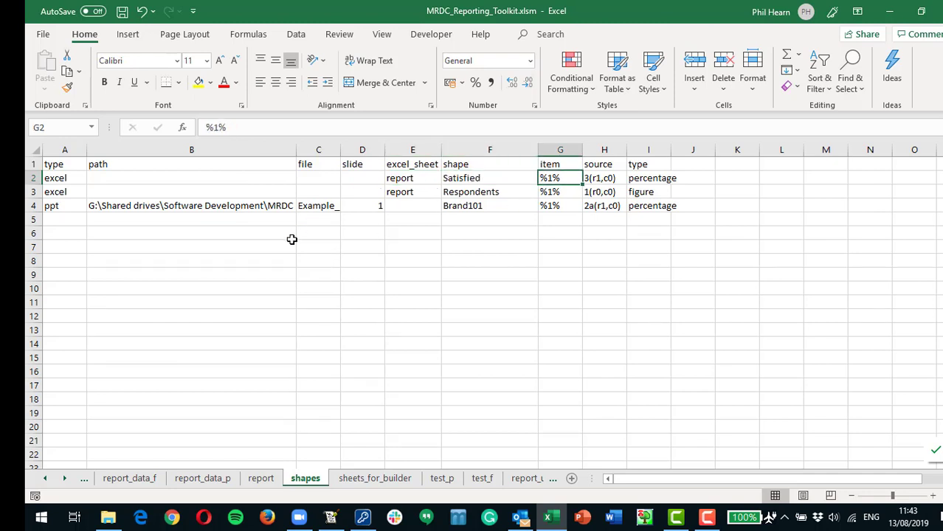
click(601, 178)
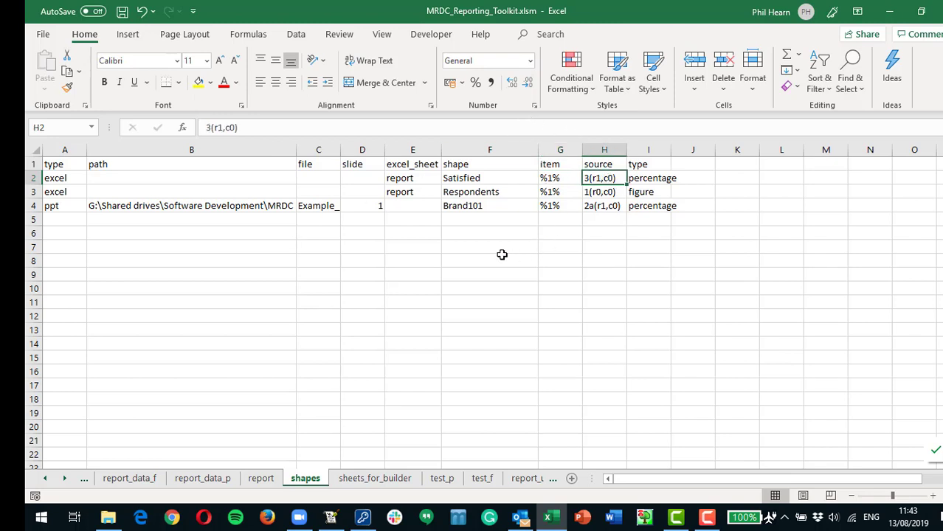
click(661, 179)
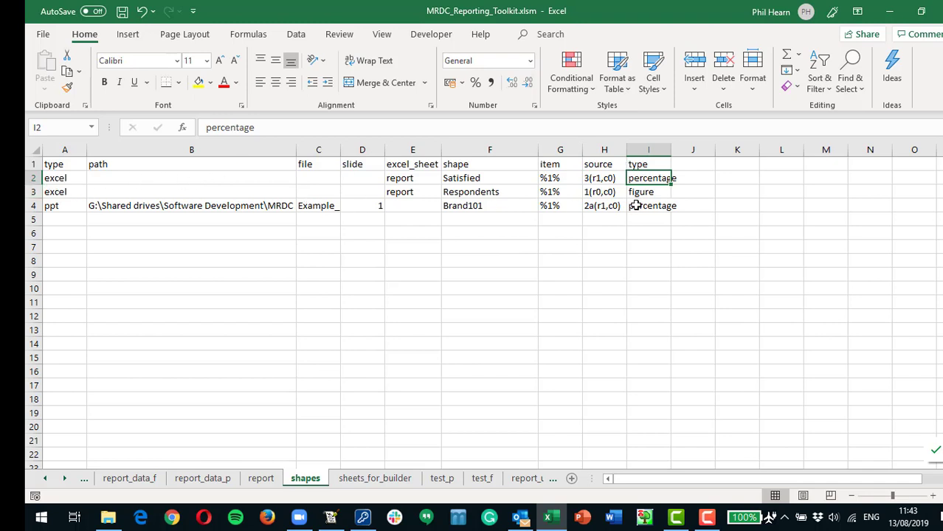
click(167, 194)
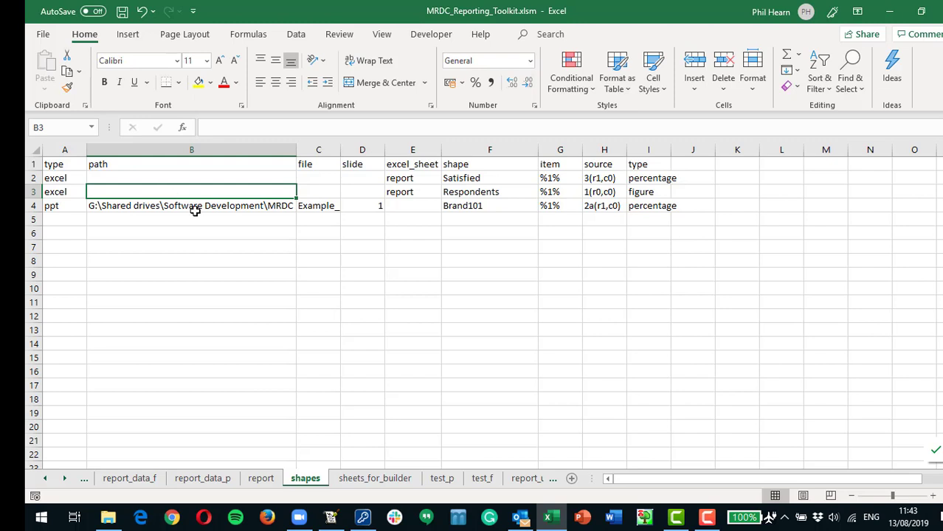
click(270, 248)
key(ctrl+shift+t)
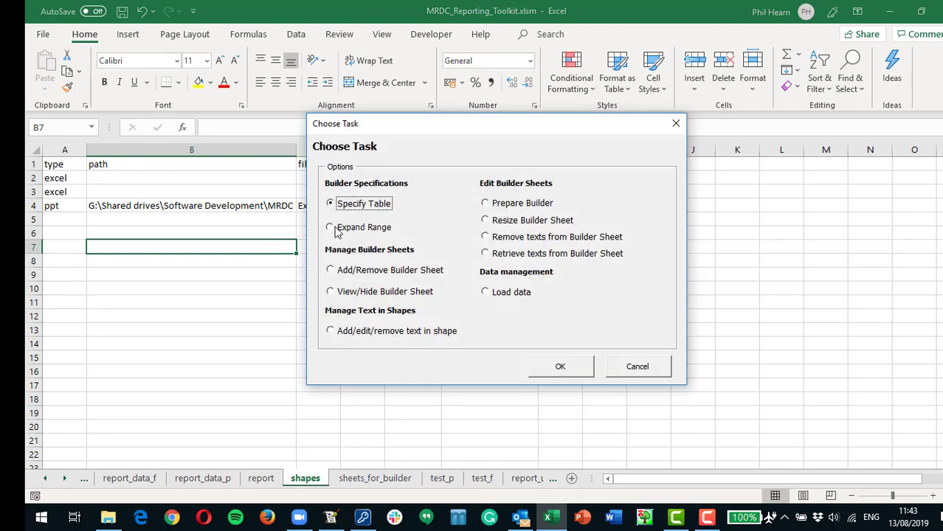
click(331, 333)
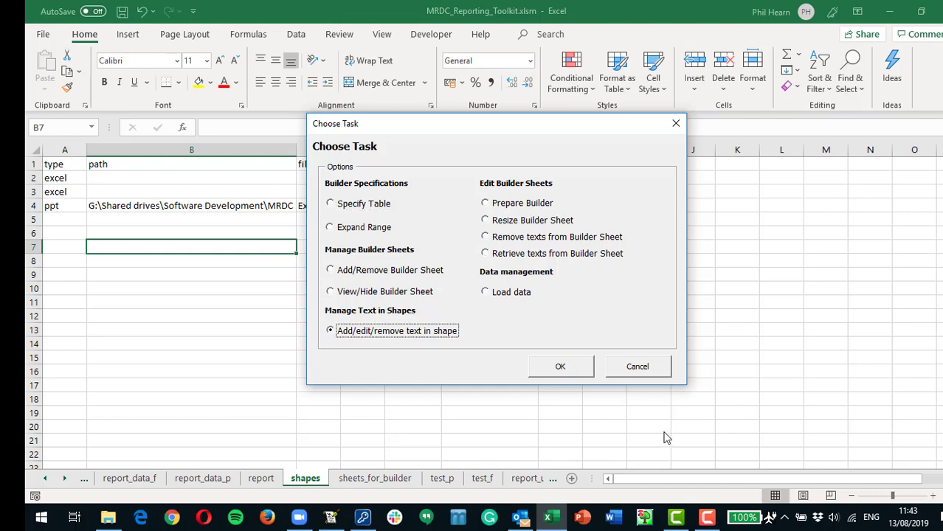
click(559, 369)
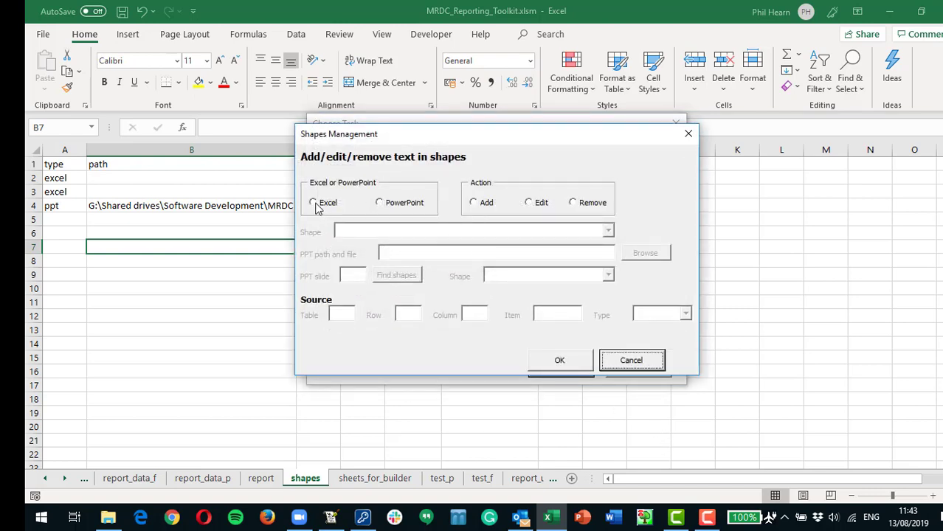
click(314, 203)
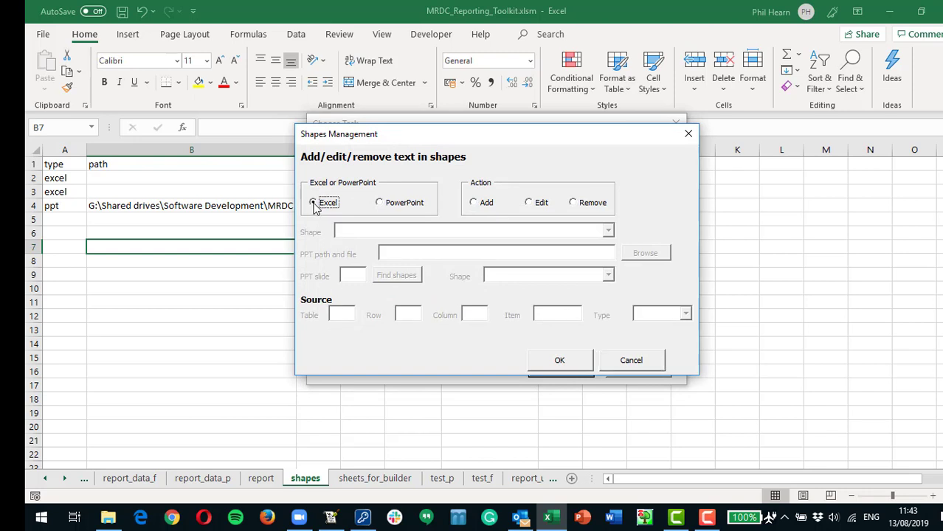
click(474, 203)
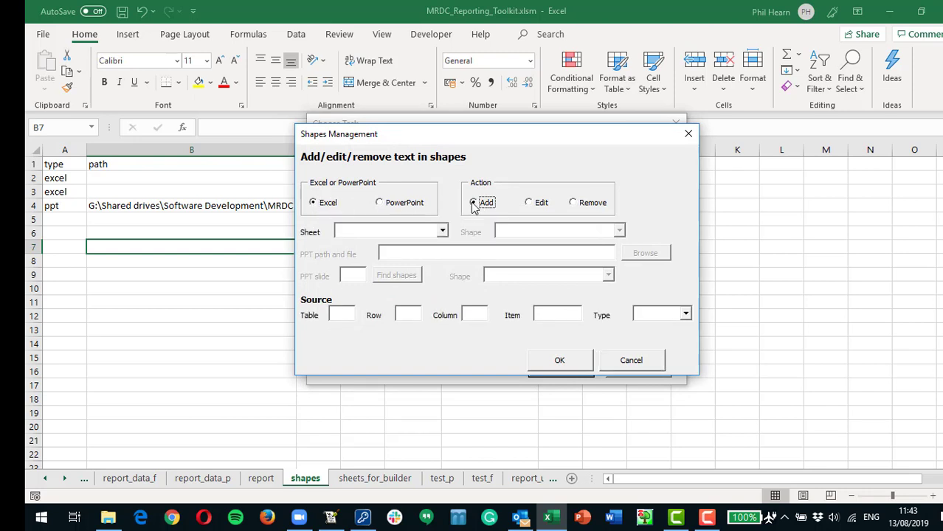
click(443, 232)
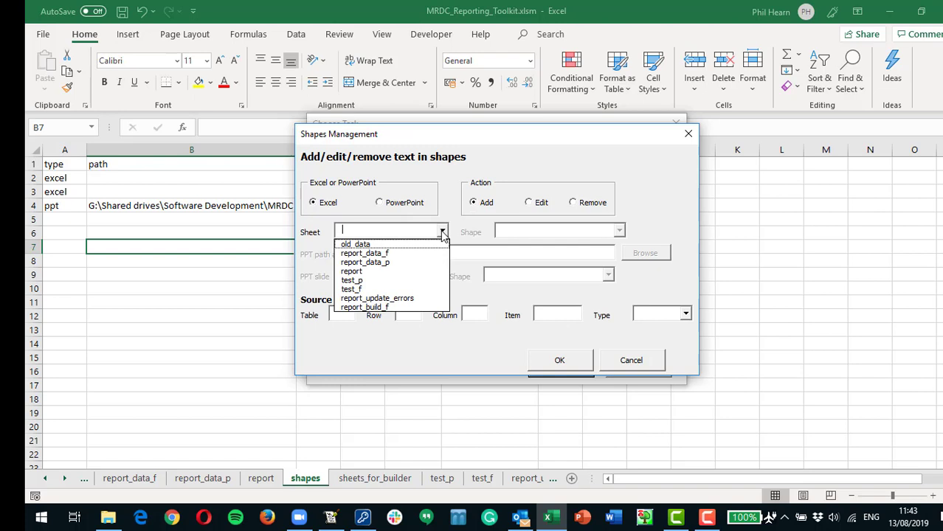
click(403, 270)
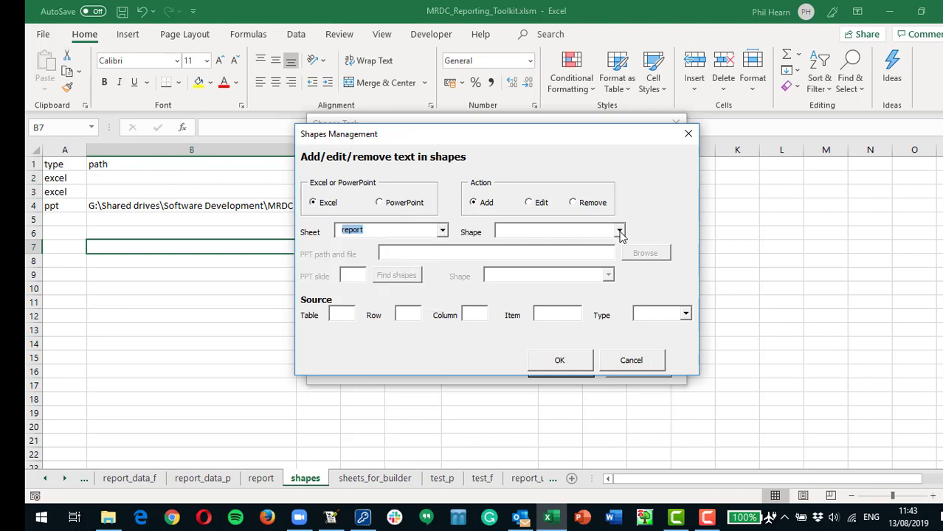
click(632, 362)
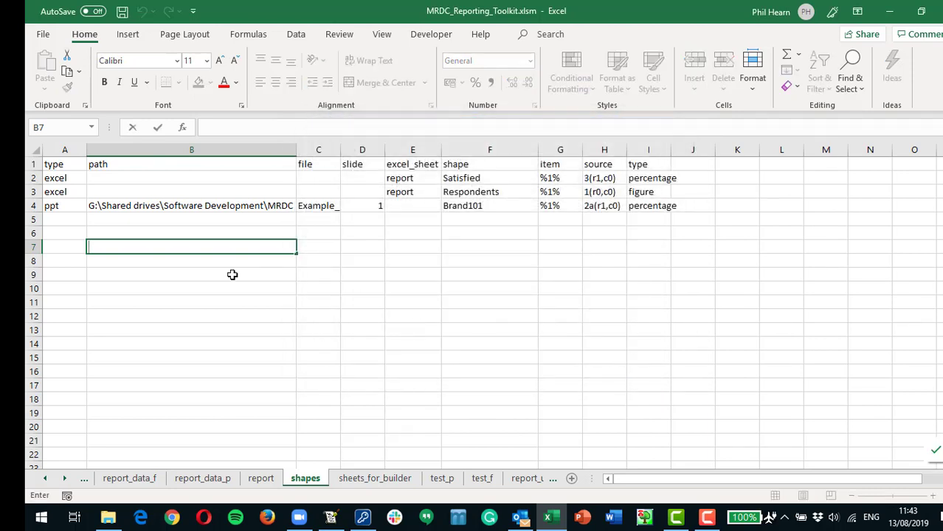
Select the monthly report banner and the survey respondents text box on the report sheet to check their shape names
click(187, 277)
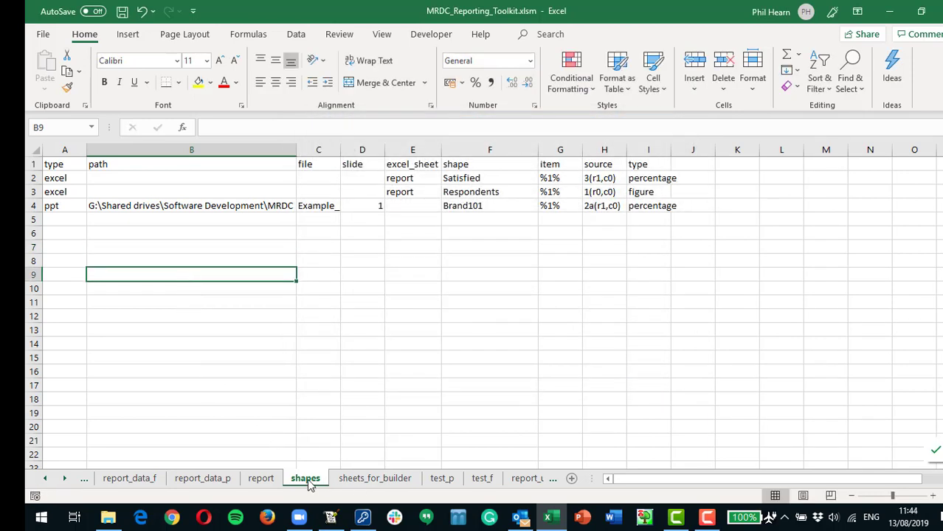
click(261, 480)
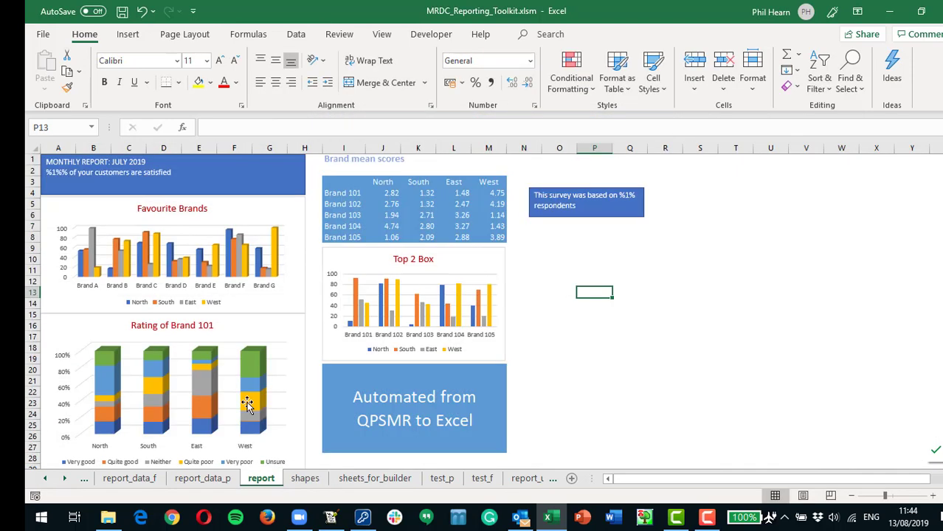
click(140, 174)
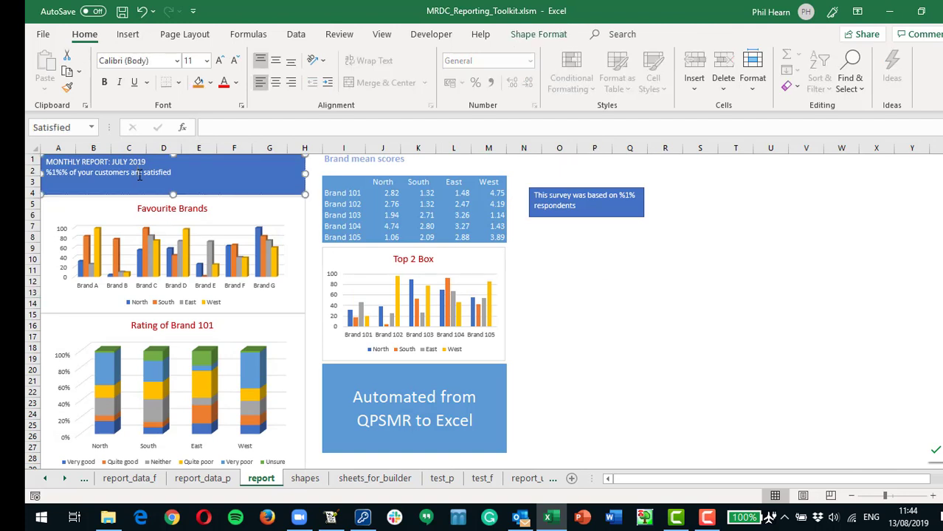
click(579, 201)
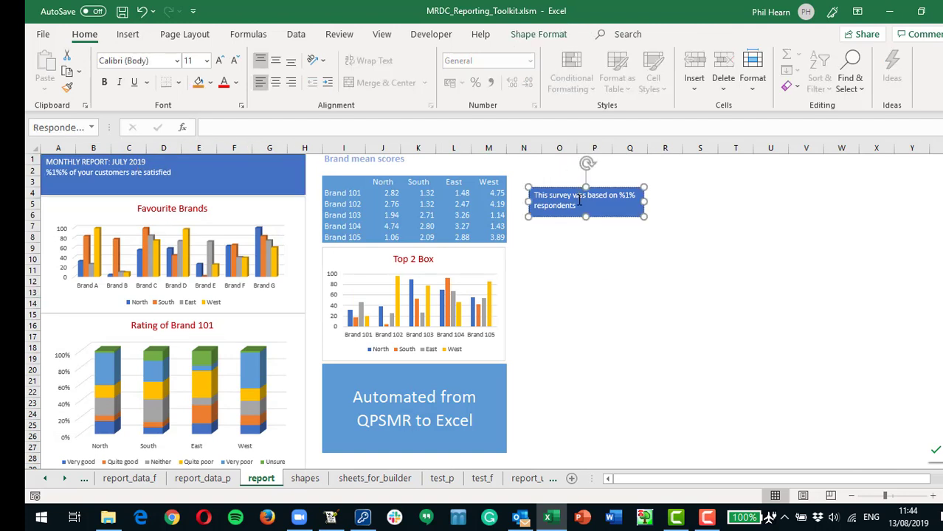
click(216, 179)
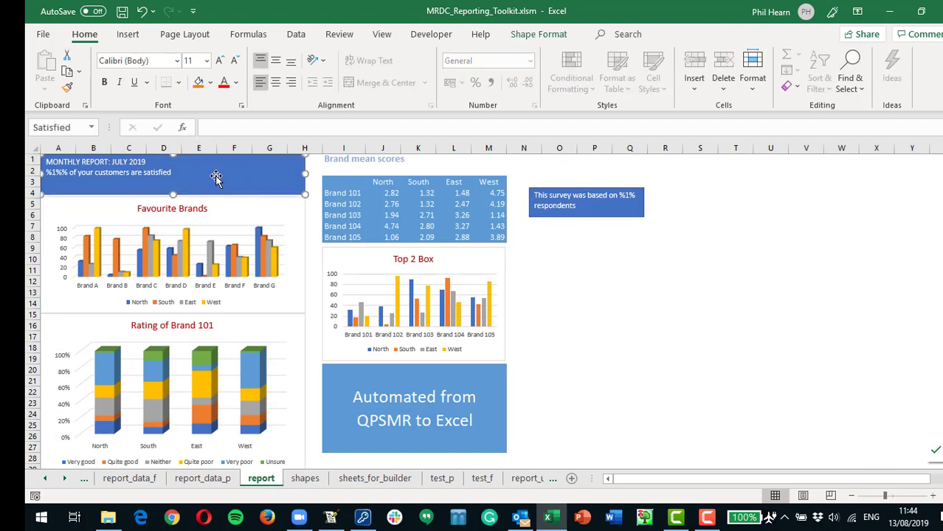
click(580, 271)
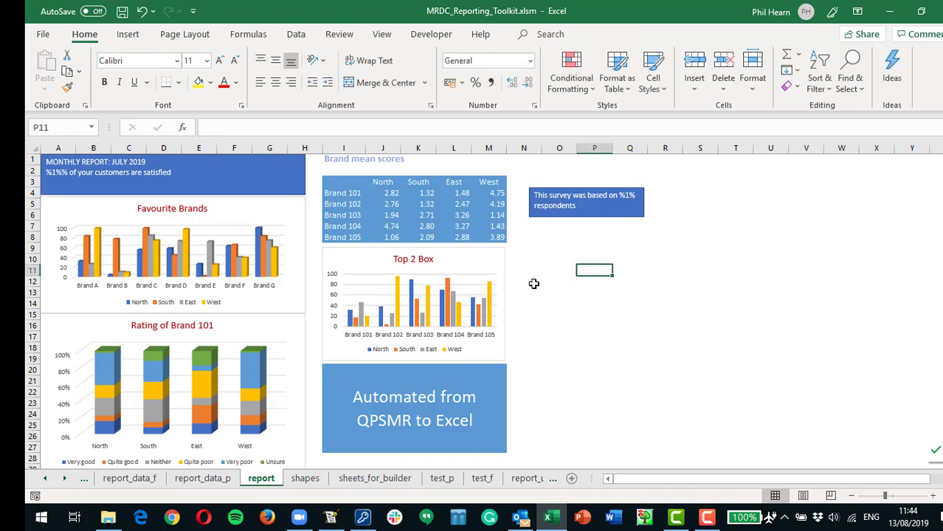
Show the Selection pane and identify the names of the banner, the respondents text box and the Favourite Brands chart
key(alt+F10)
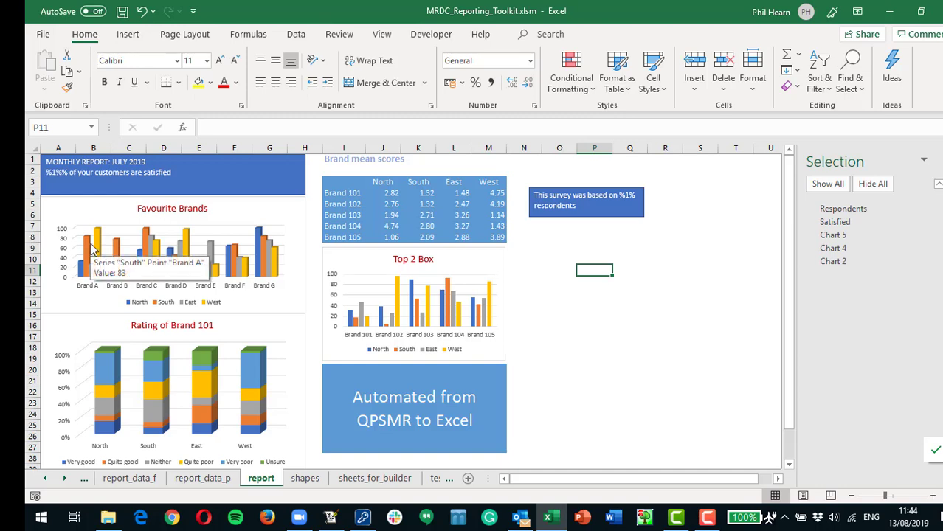
click(188, 172)
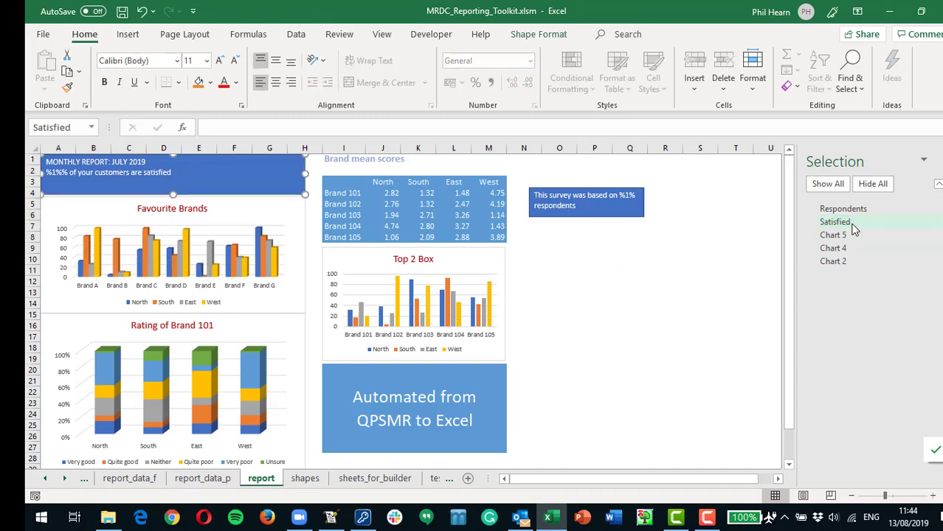
click(588, 201)
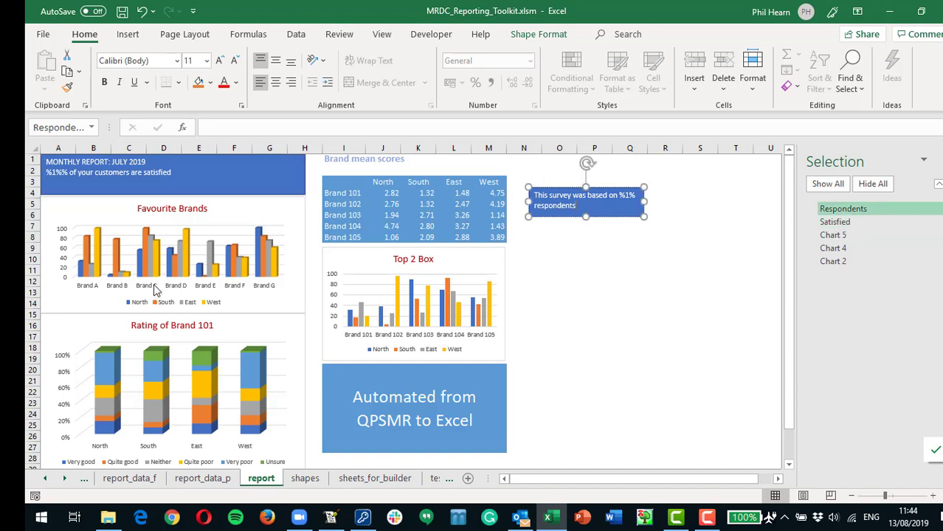
click(193, 249)
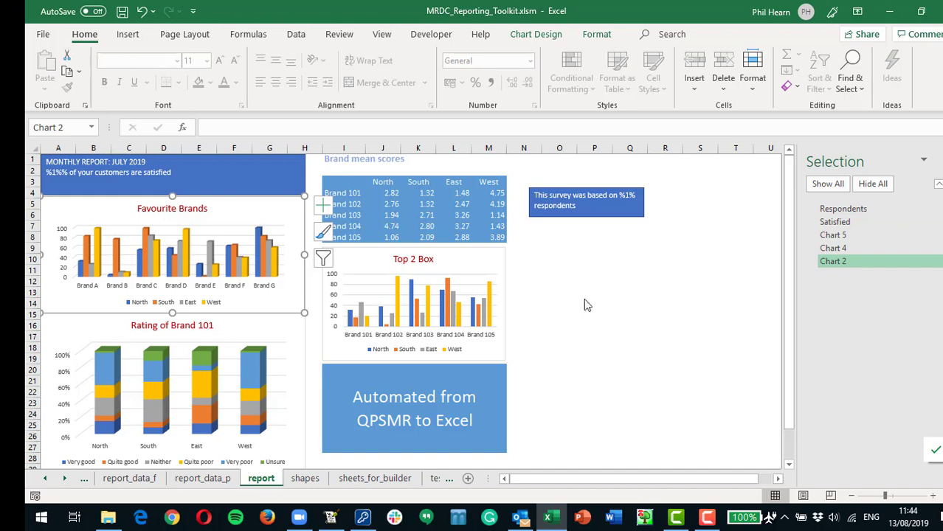
Check the names of the Top 2 Box and Rating of Brand 101 charts, and select the Automated from QPSMR to Excel cell
click(386, 291)
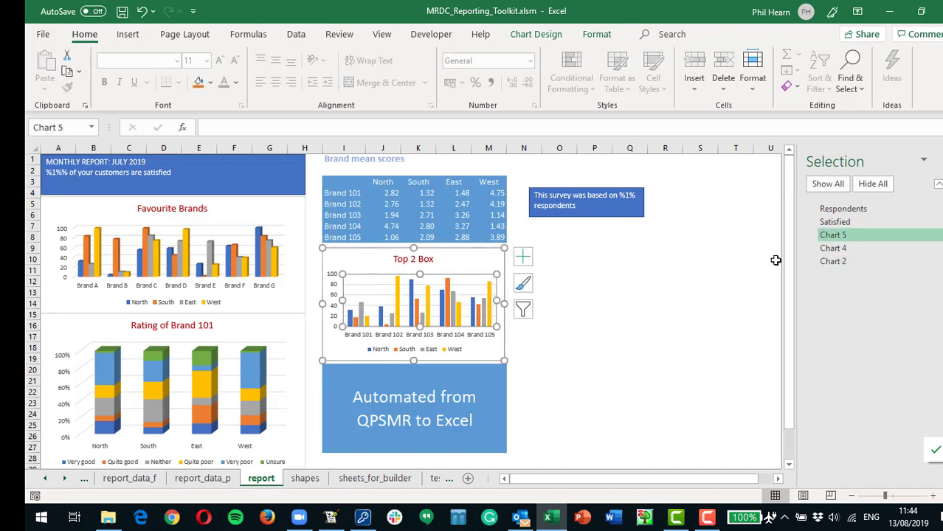
click(164, 409)
click(168, 410)
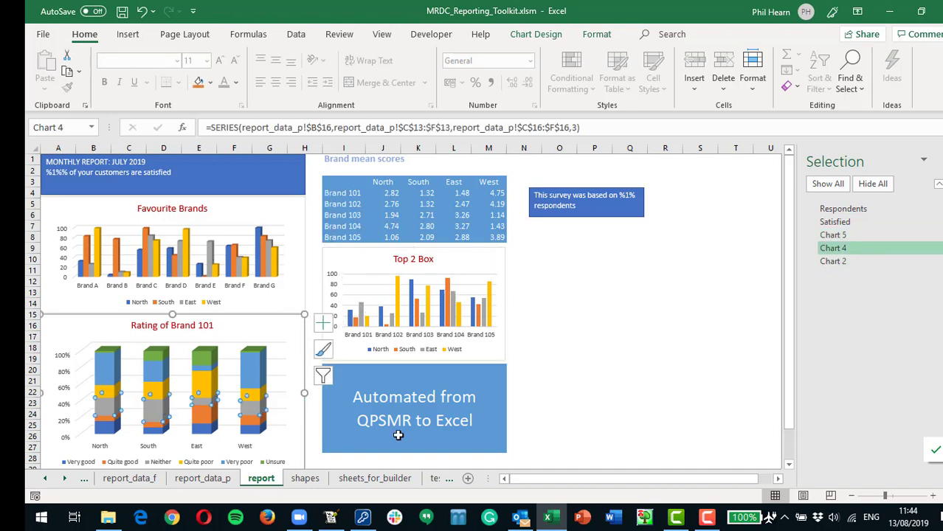
click(458, 427)
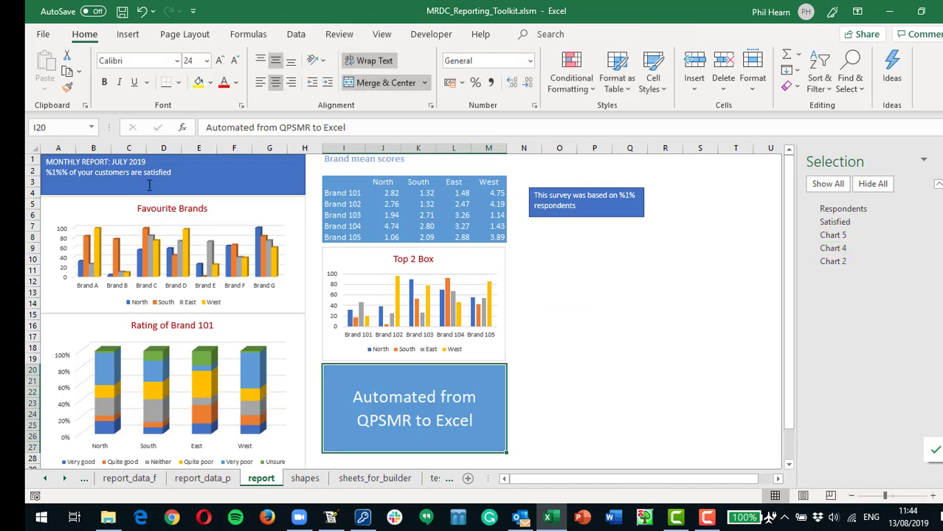
Select the monthly report banner and open its name for editing in the Selection pane, leaving the name as it is
click(133, 171)
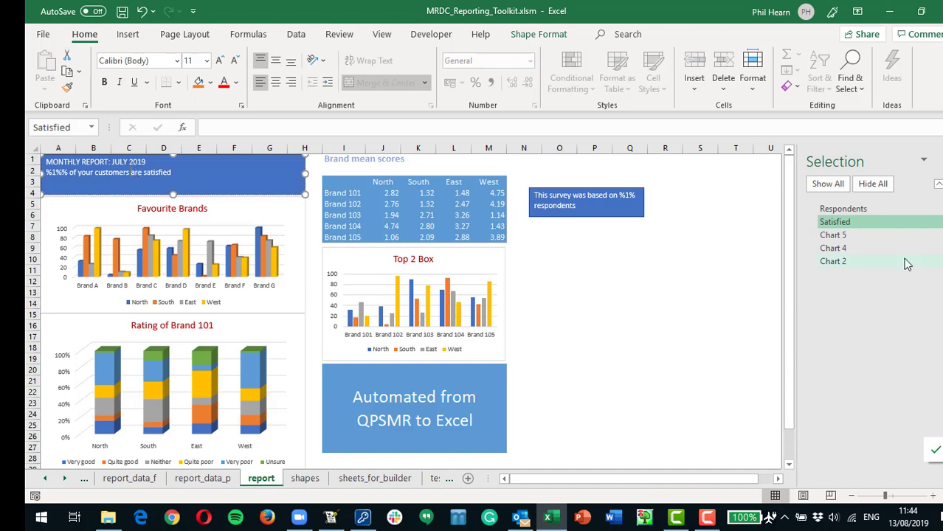
double_click(857, 223)
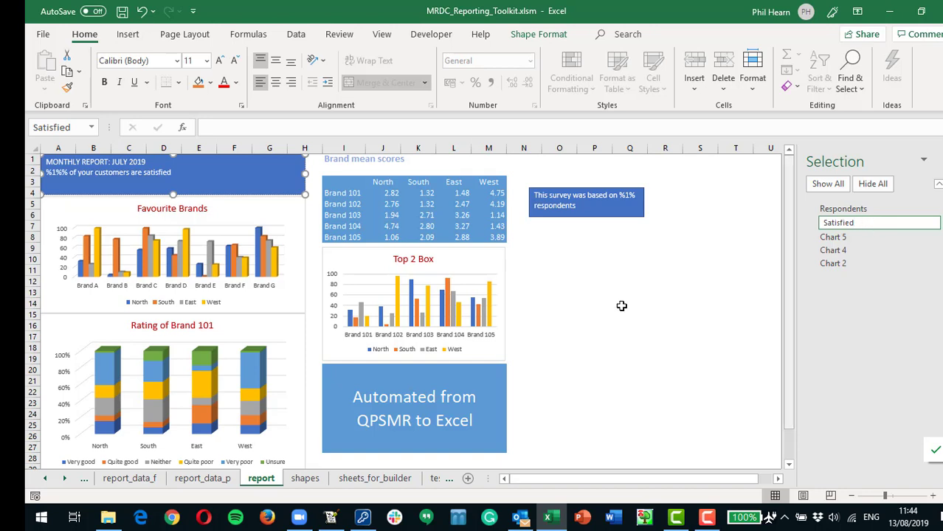
click(573, 284)
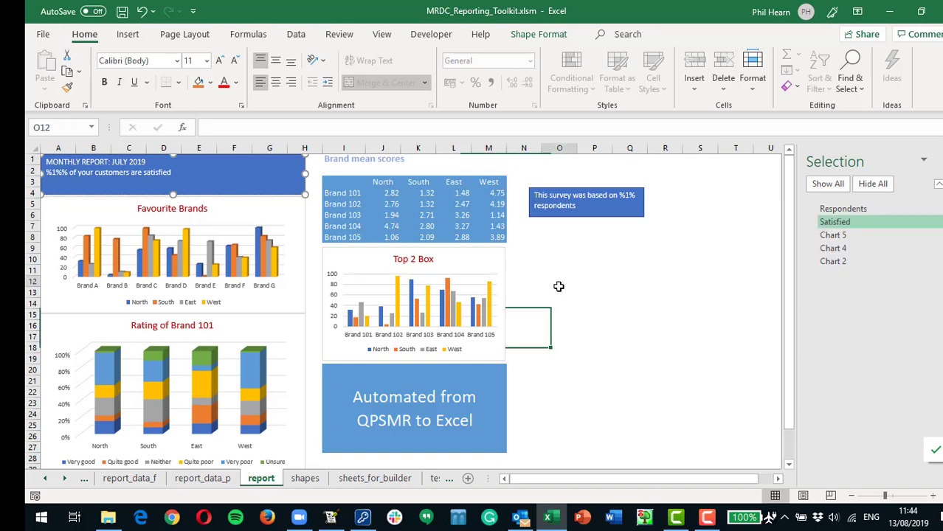
click(117, 181)
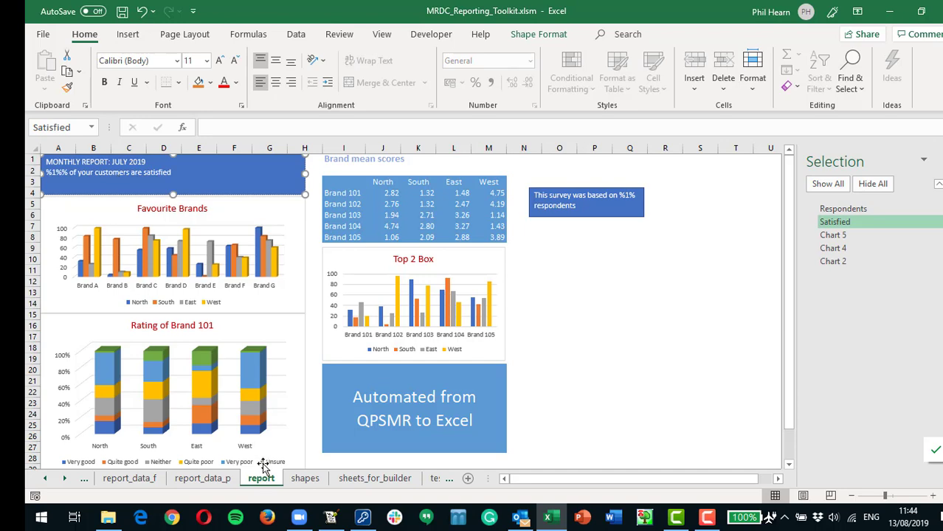
From the shapes sheet, start adding an Excel shape text link for the Satisfied shape on the report sheet
click(305, 479)
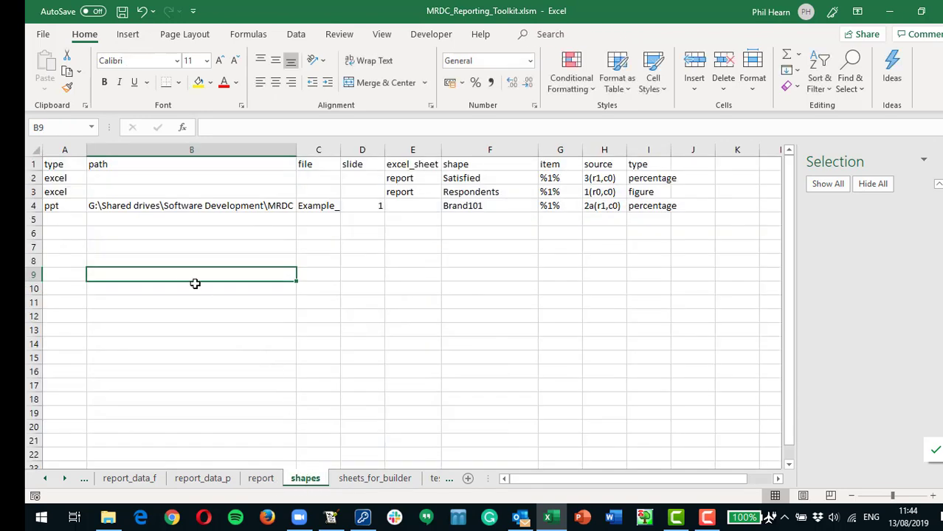
click(171, 234)
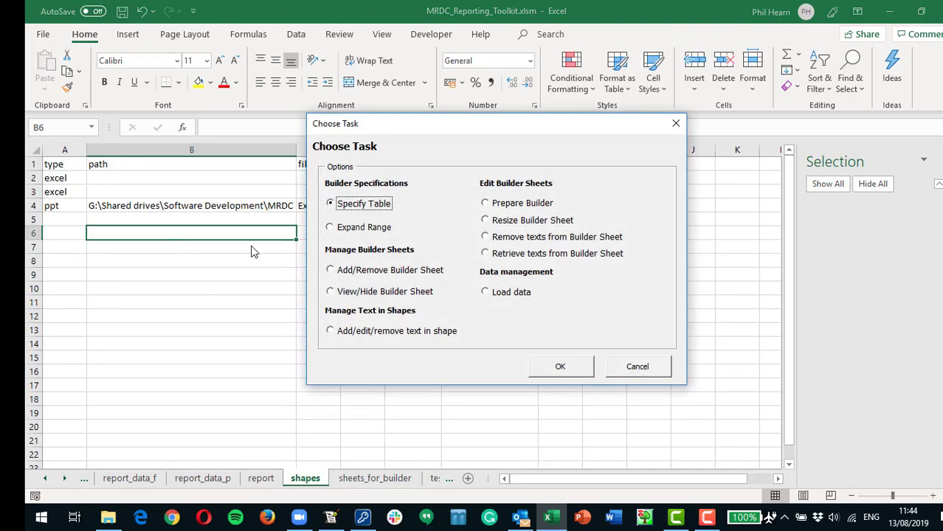
click(330, 332)
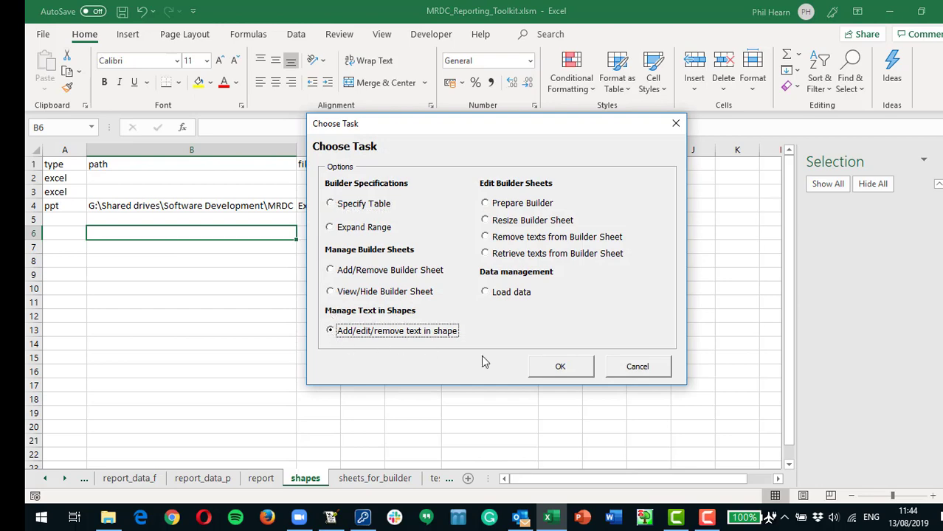
click(560, 367)
click(312, 205)
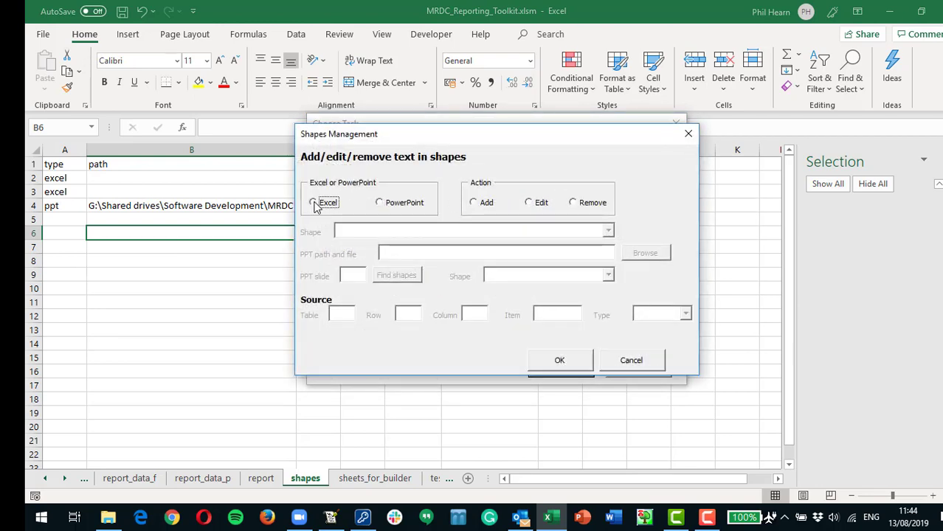
click(472, 205)
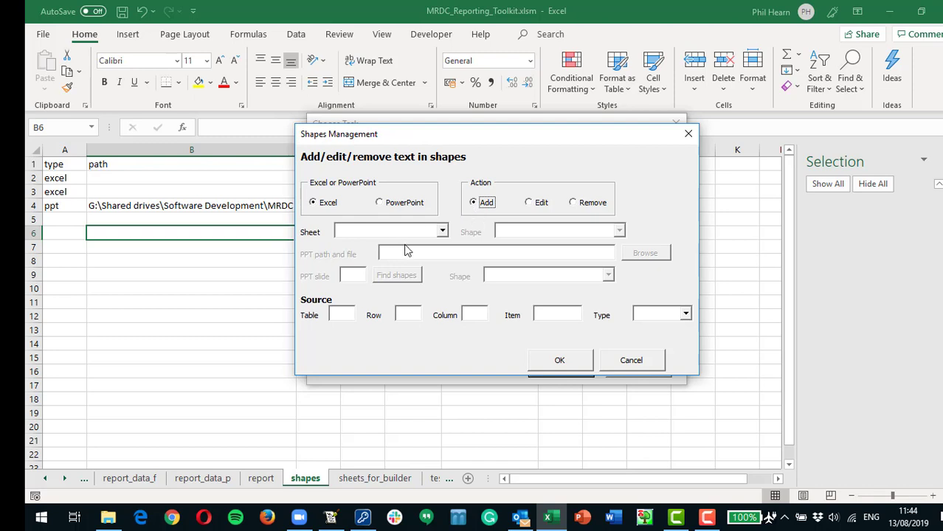
click(443, 231)
click(402, 272)
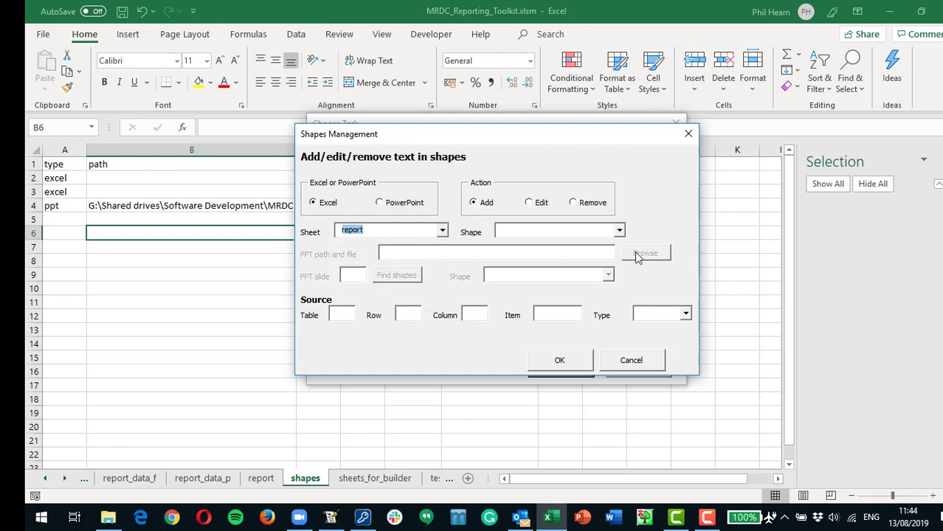
click(619, 231)
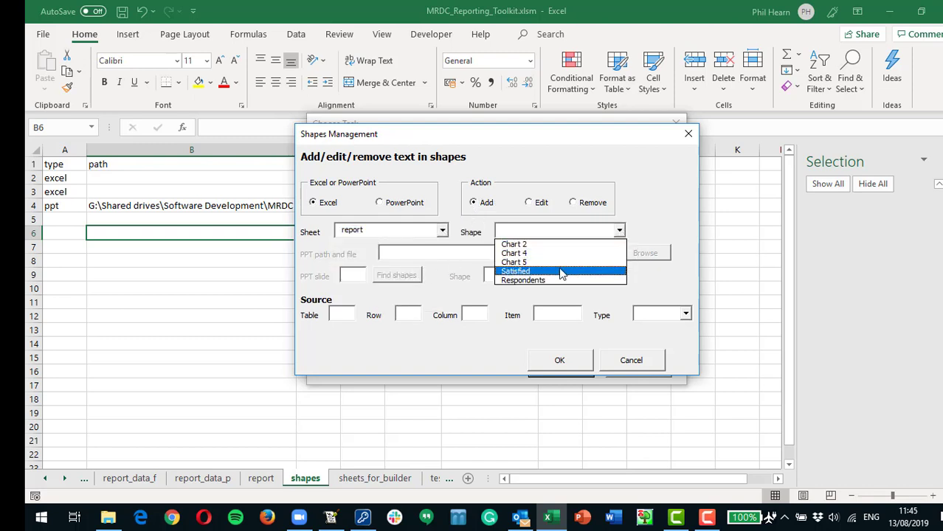
click(560, 272)
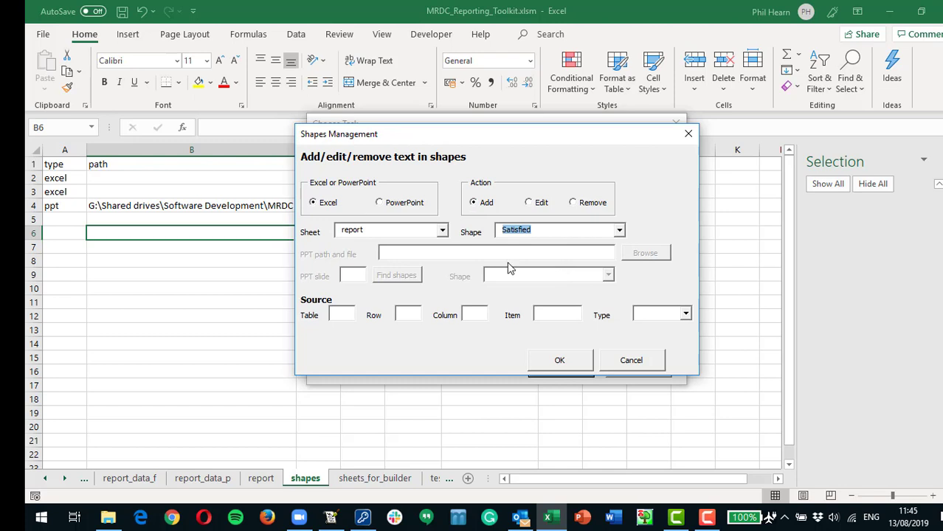
Set the link's source to table 3, row 1, column 0 with item %1% and type percentage, and add it
click(346, 318)
text(3)
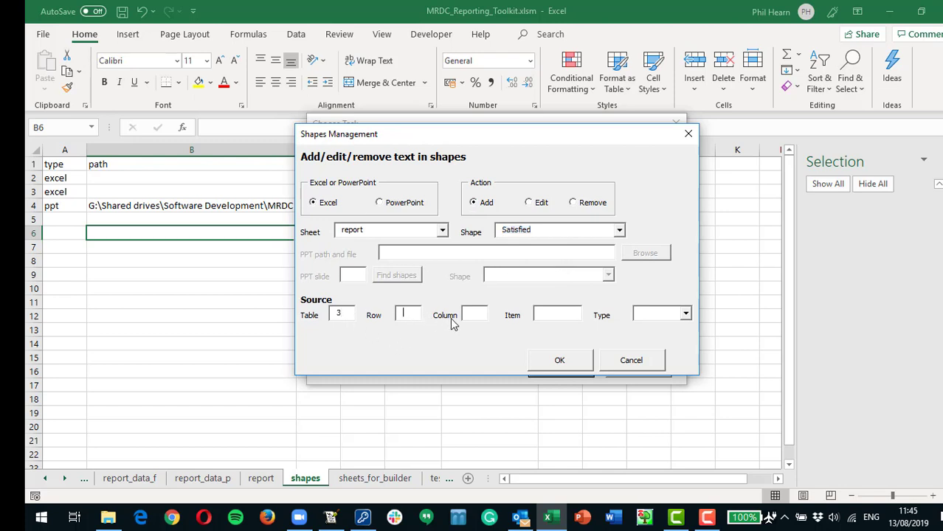
text(1)
text(0)
click(678, 312)
click(687, 316)
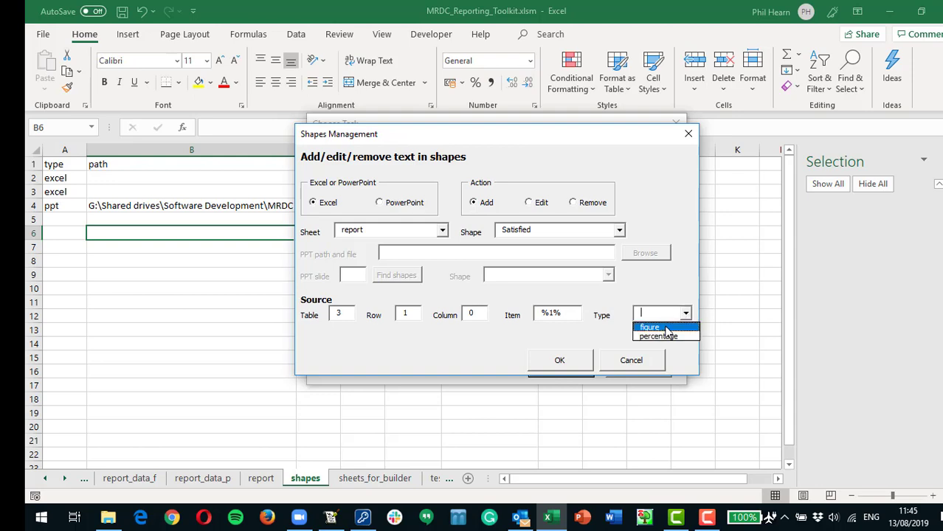
click(662, 336)
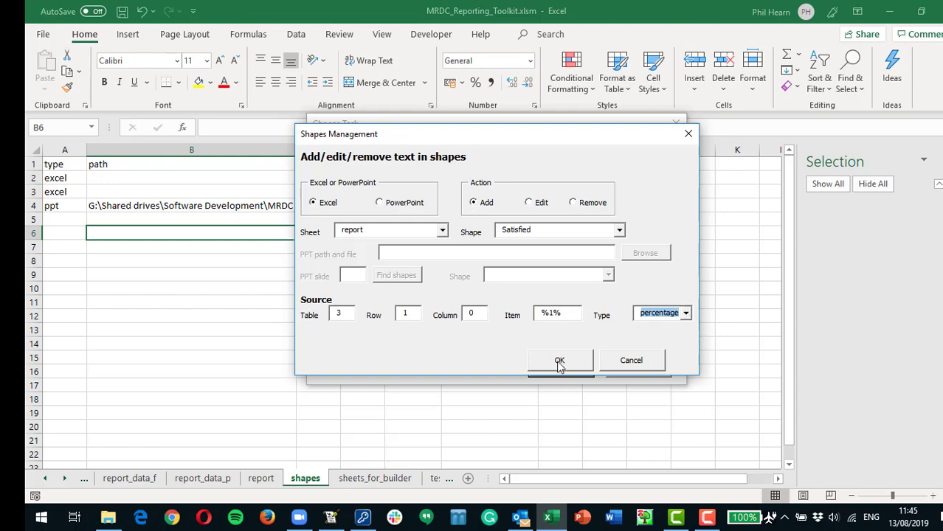
click(559, 360)
click(52, 221)
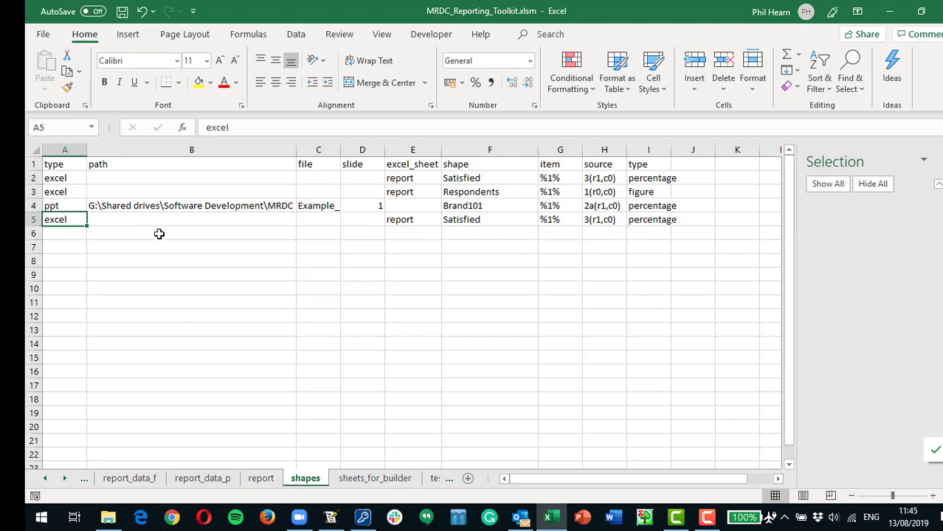
click(154, 482)
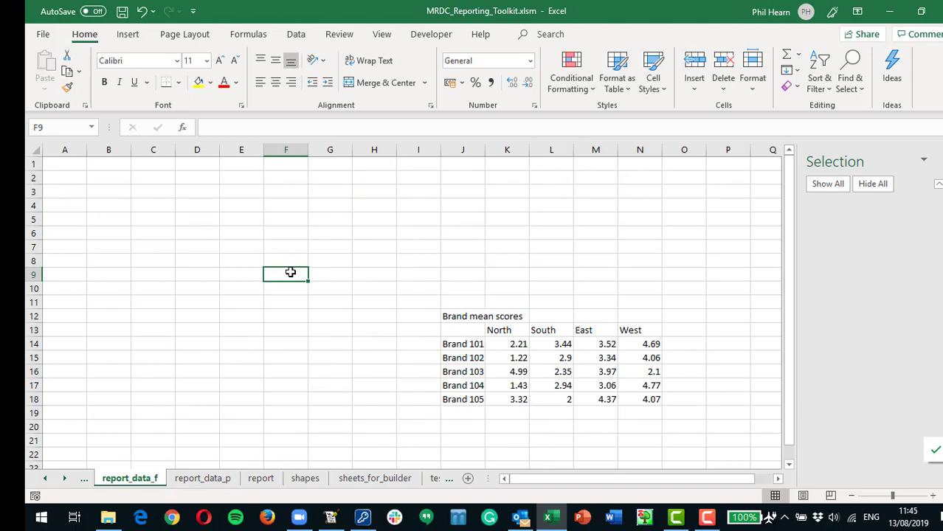
key(ctrl+shift+t)
click(332, 332)
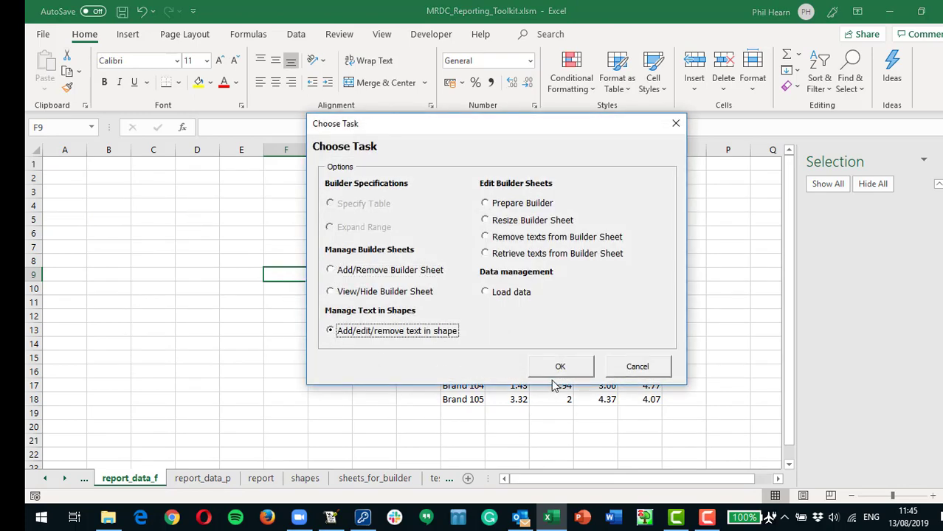
click(560, 366)
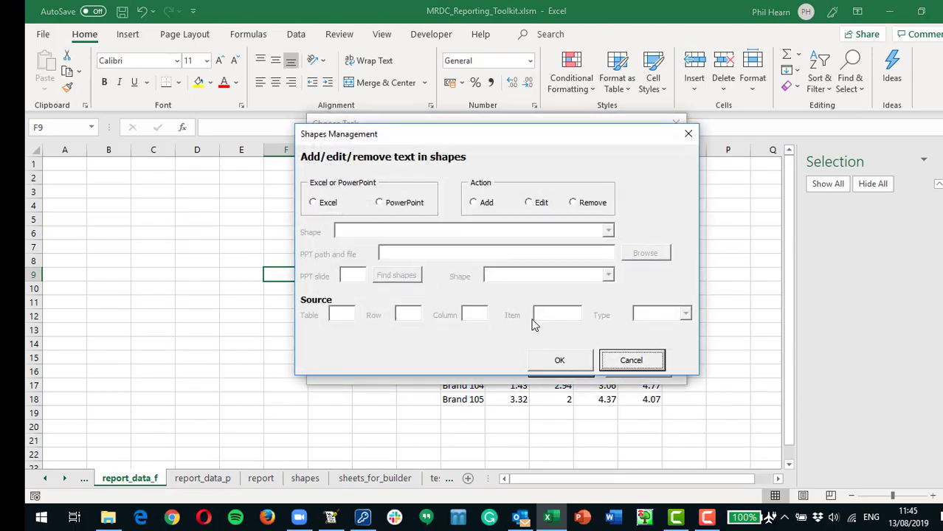
click(631, 360)
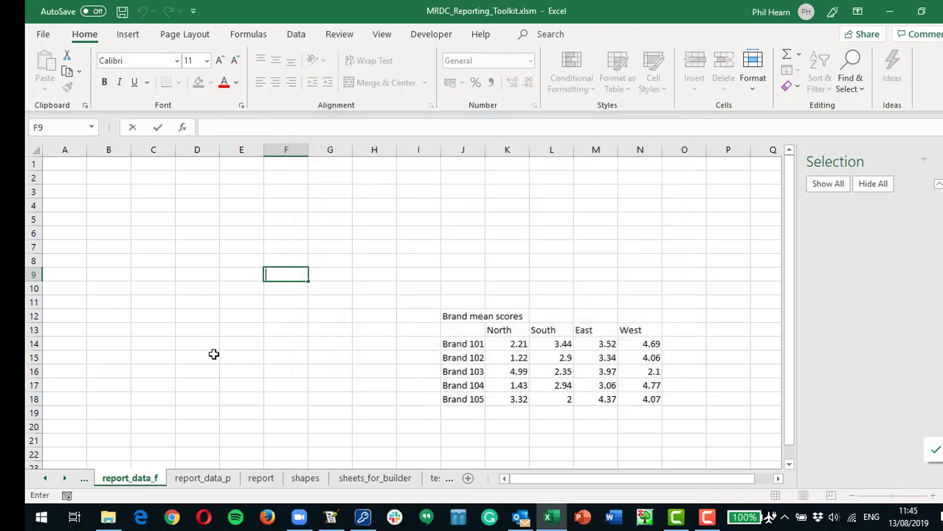
Remove the duplicate Excel text link for the Satisfied shape, the last one listed, and confirm its deletion
click(306, 479)
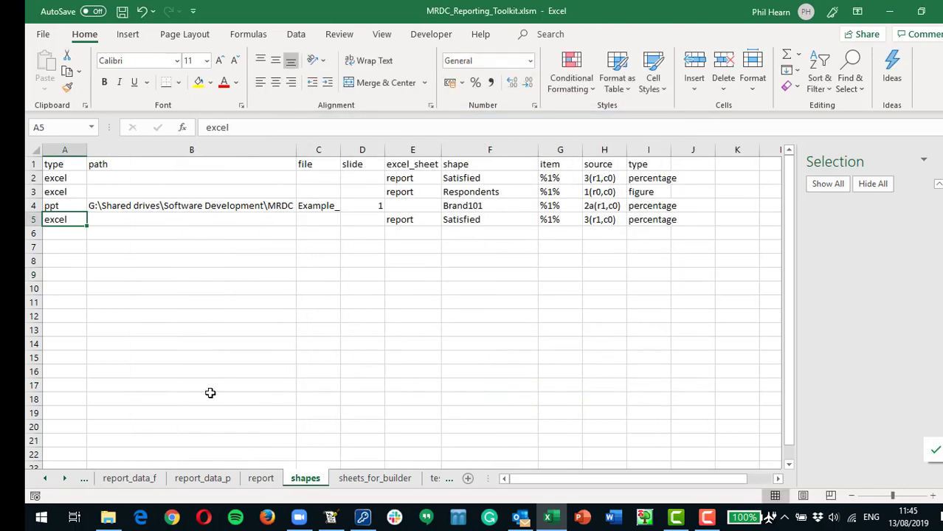
click(225, 232)
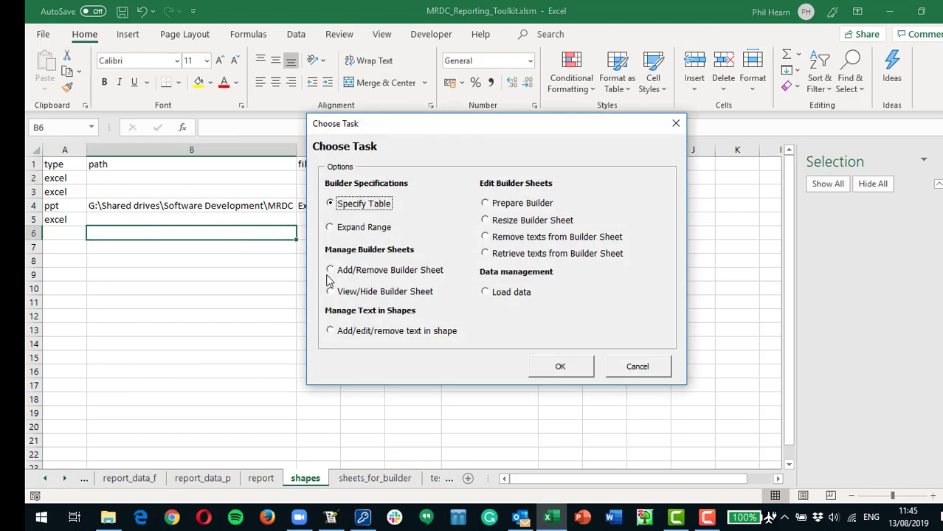
click(332, 332)
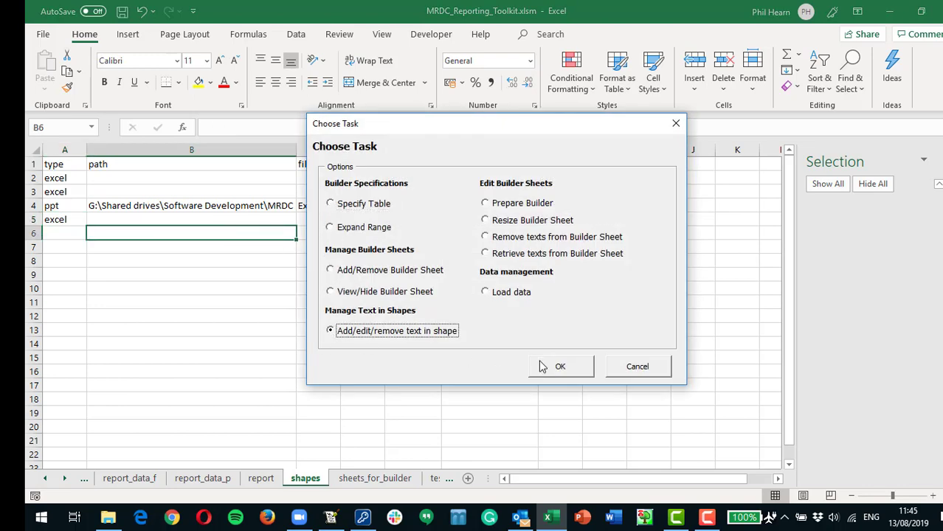
click(560, 367)
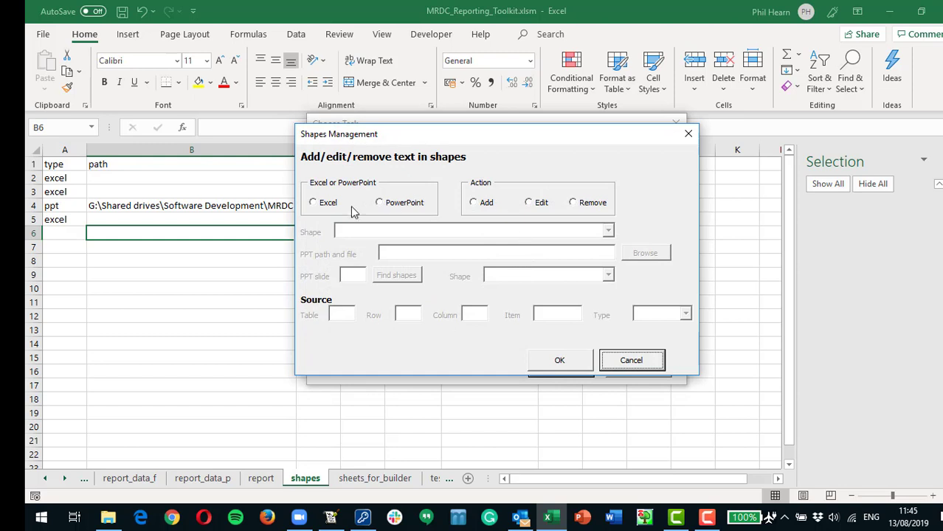
click(313, 203)
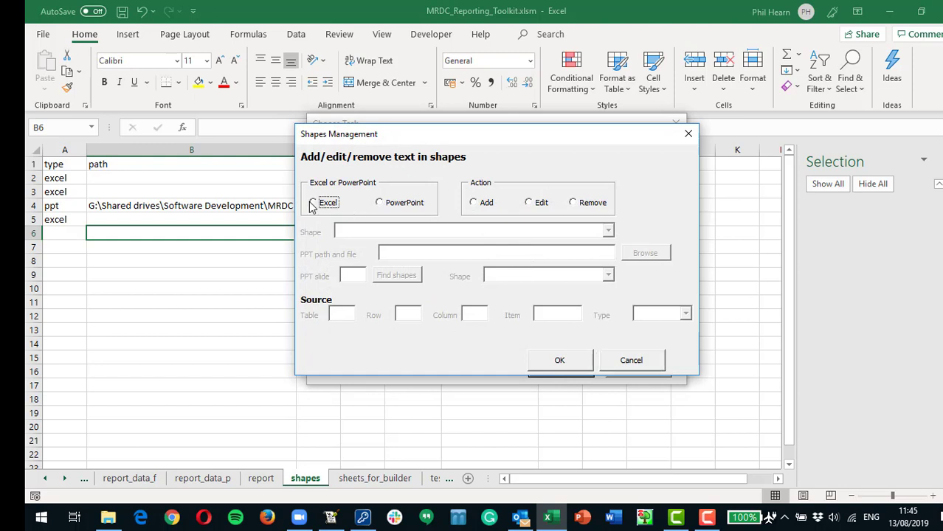
click(573, 204)
click(607, 231)
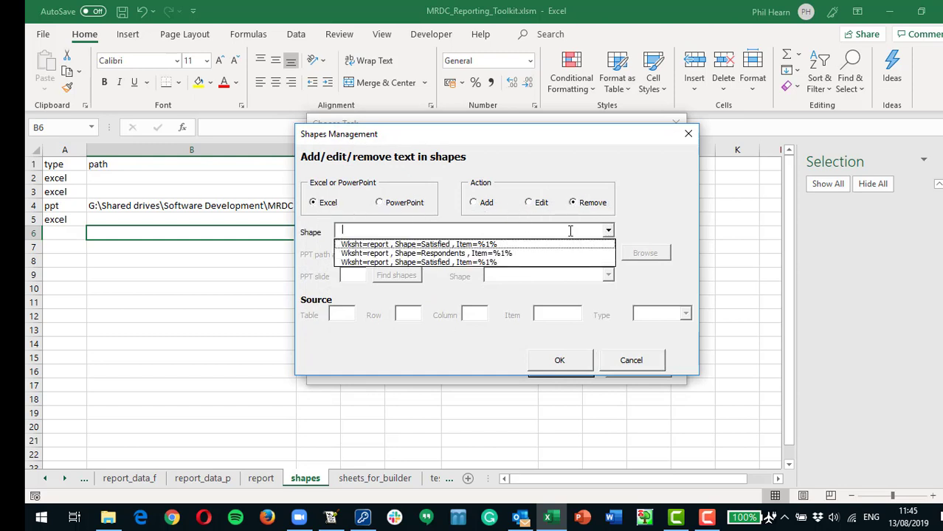
click(445, 262)
click(565, 362)
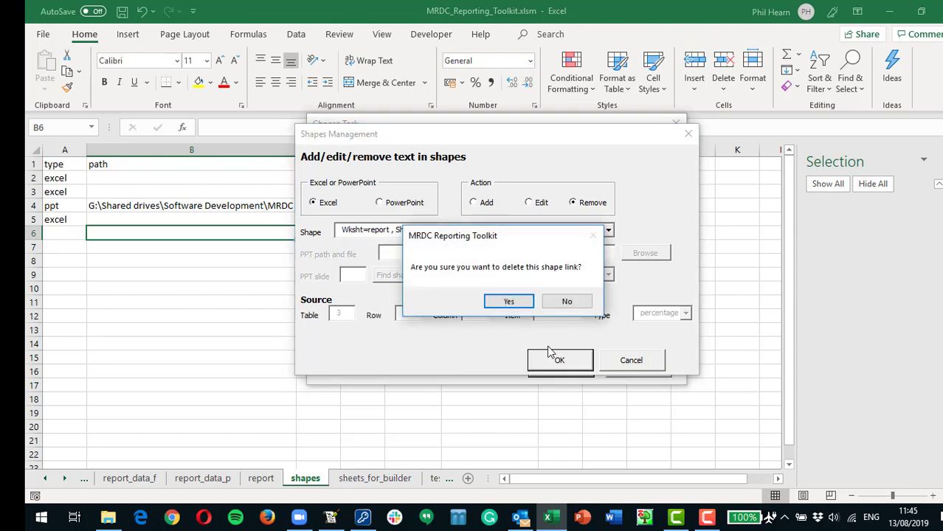
click(509, 301)
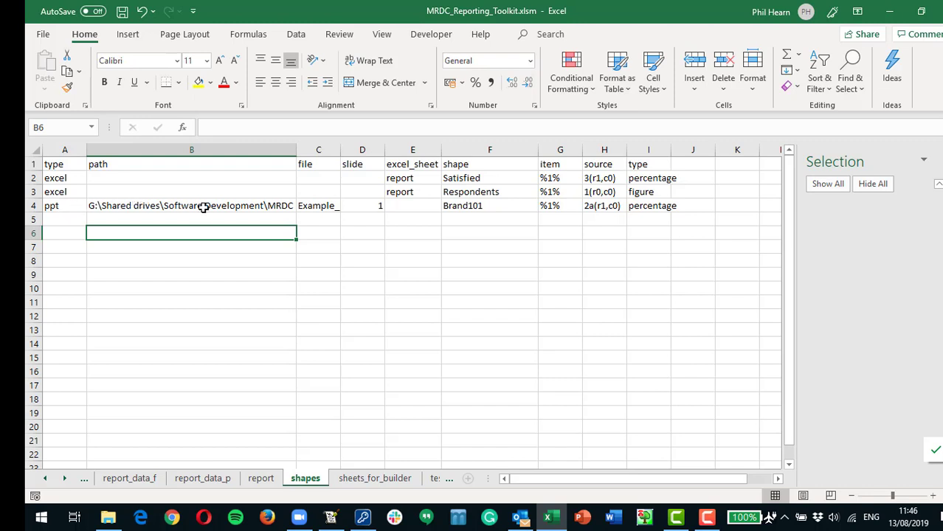
Check the ppt row's path and file on the shapes sheet, and open Example_Presentation.pptx from File Explorer's QPSMR to Excel folder
click(216, 206)
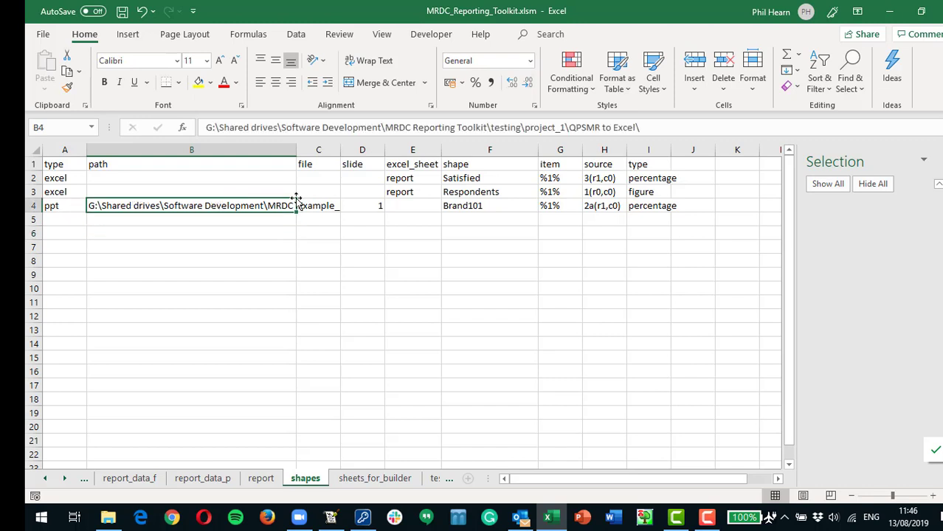
click(319, 206)
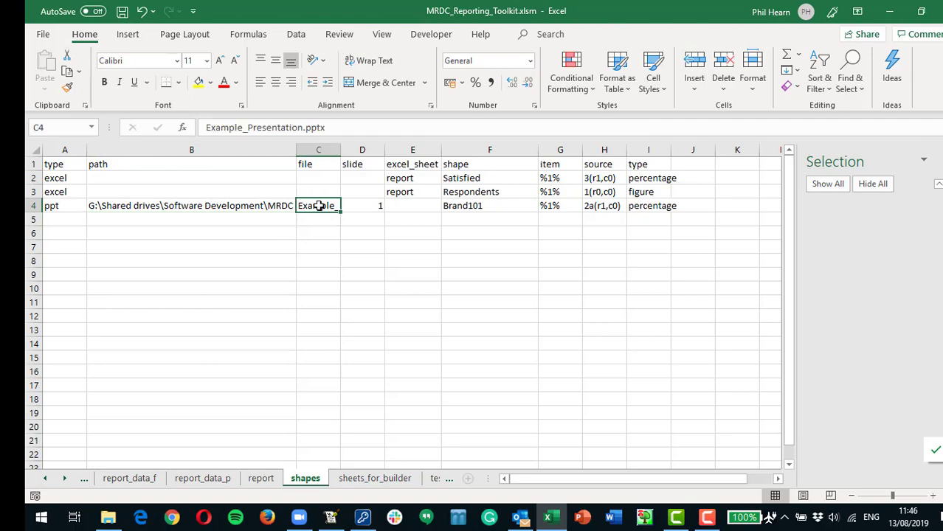
click(109, 521)
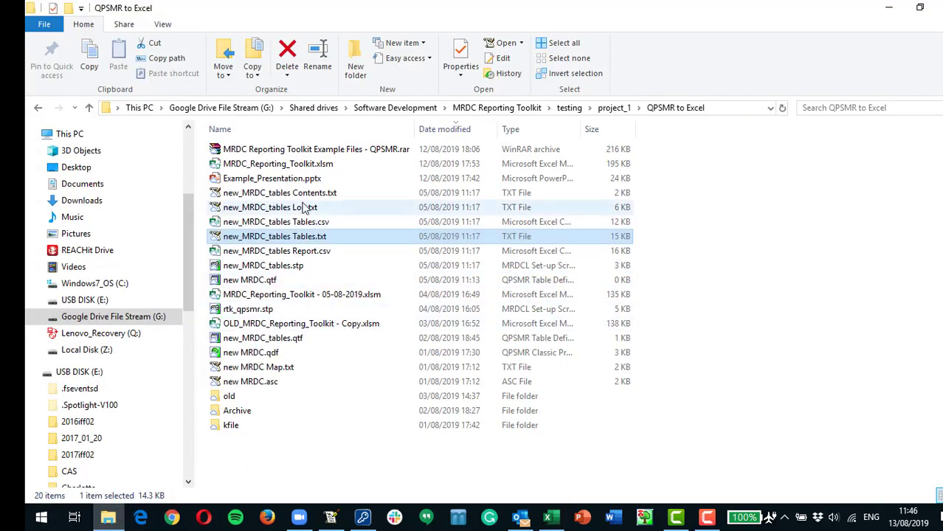
double_click(295, 181)
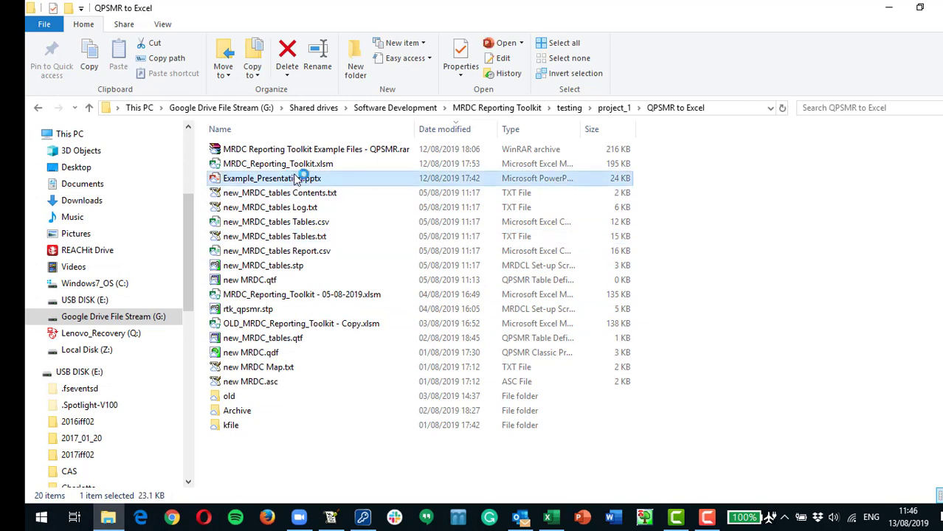
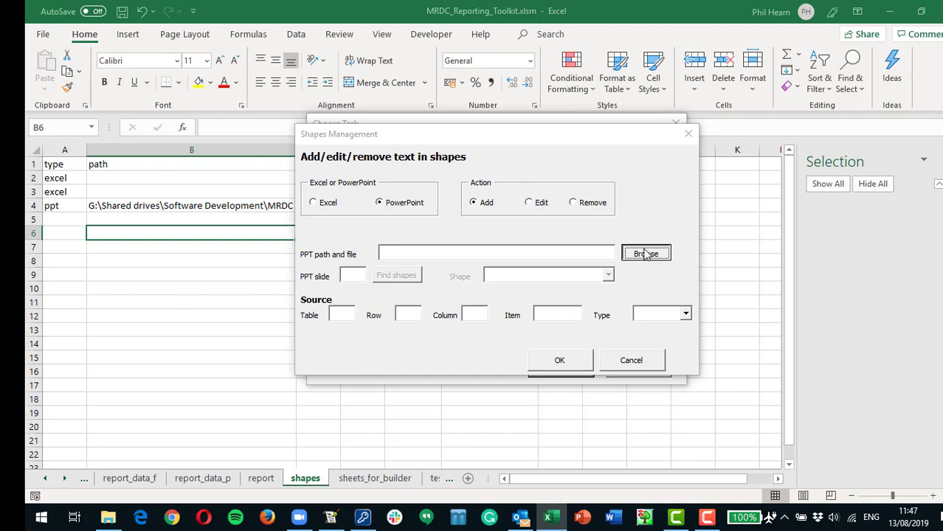
For a new PowerPoint shape text link, choose Example_Presentation.pptx, find the shapes on slide 1 and pick Brand101
click(645, 254)
double_click(235, 136)
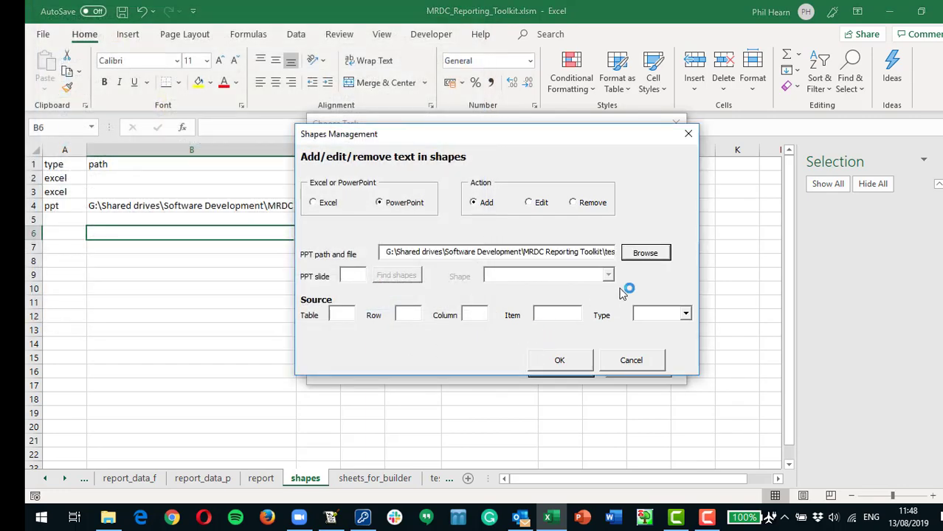
click(361, 275)
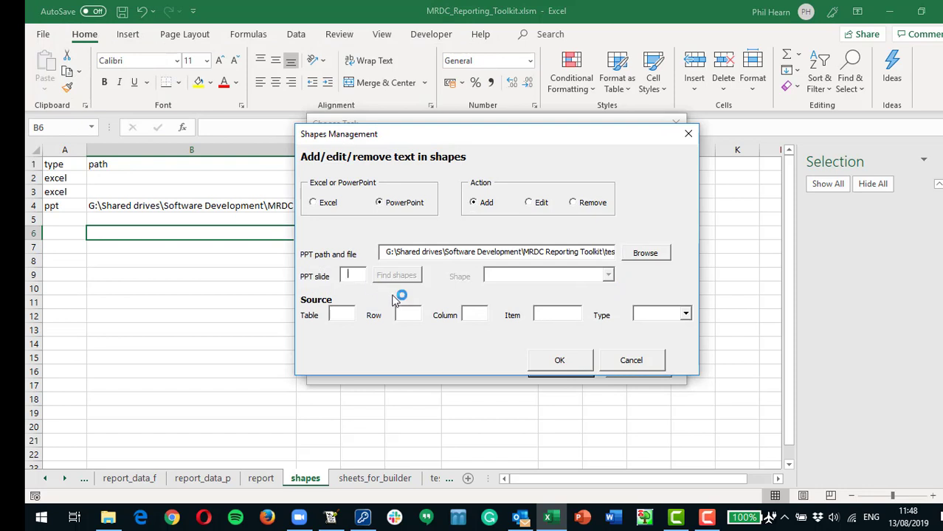
text(1)
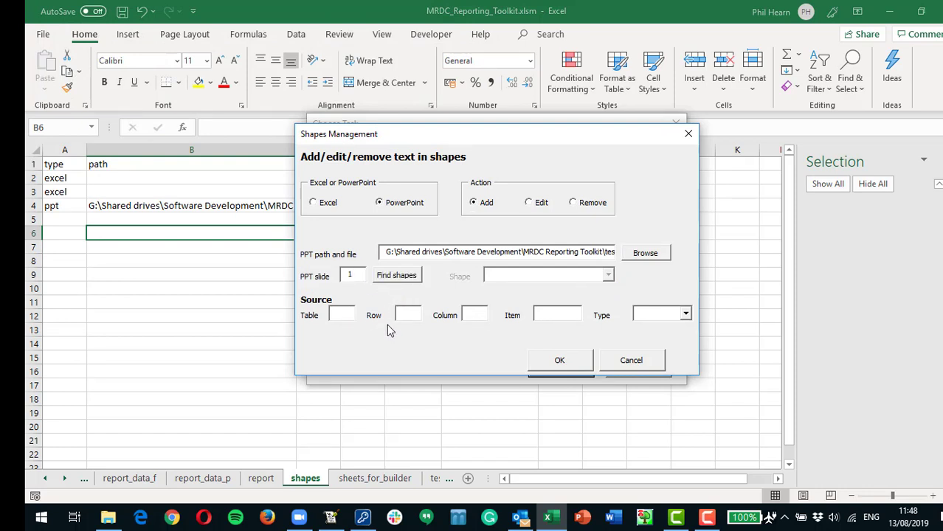
click(398, 277)
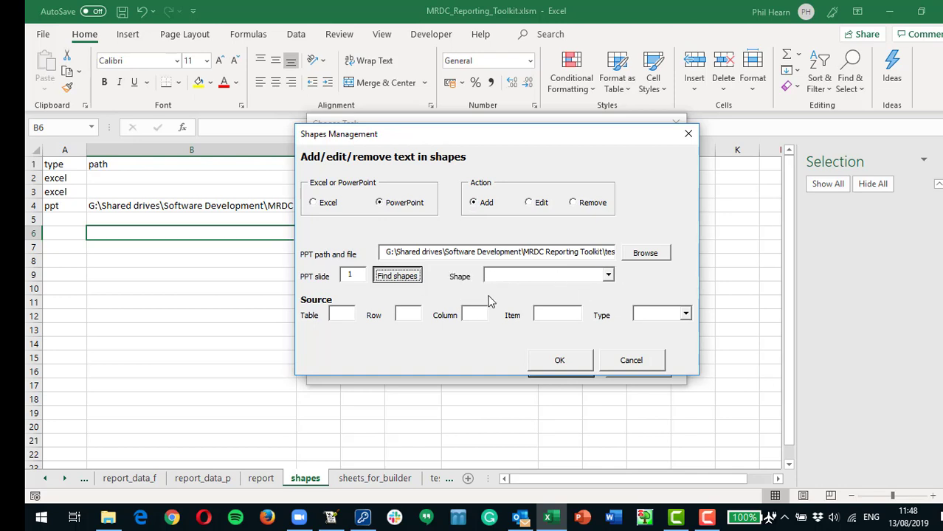
click(609, 276)
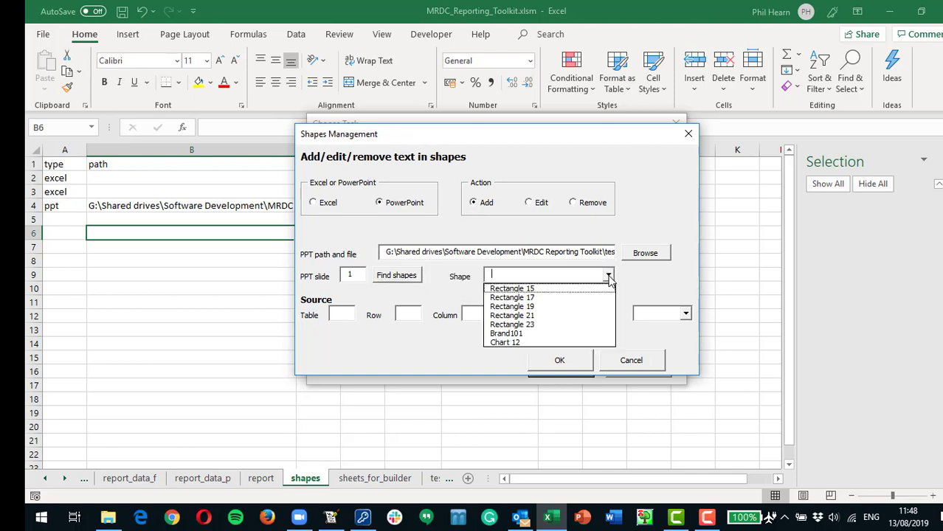
click(527, 334)
Set the Brand101 link's source to table 2a, row 1, column 1, item %1%, type percentage, add it, and check its path
click(344, 315)
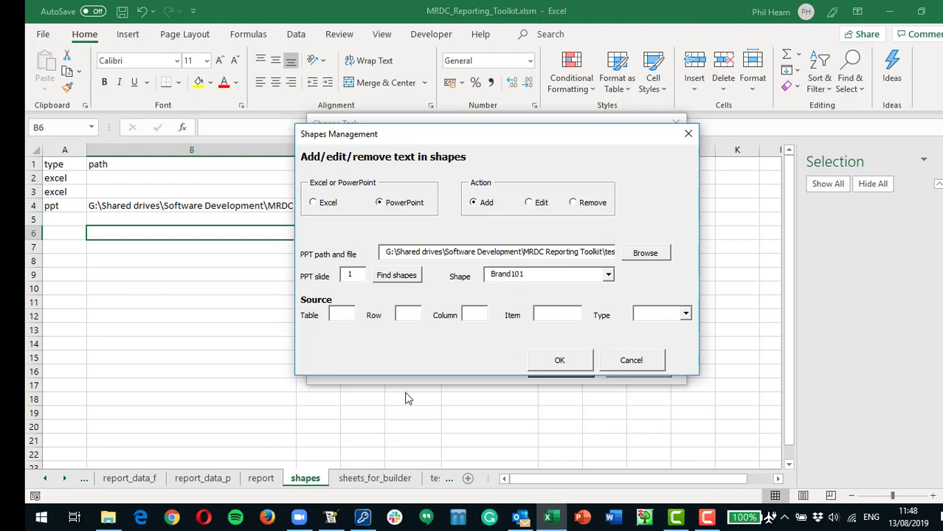
text(2a)
click(416, 316)
text(1)
click(484, 316)
text(1)
click(548, 315)
text(%1%)
click(687, 315)
click(659, 337)
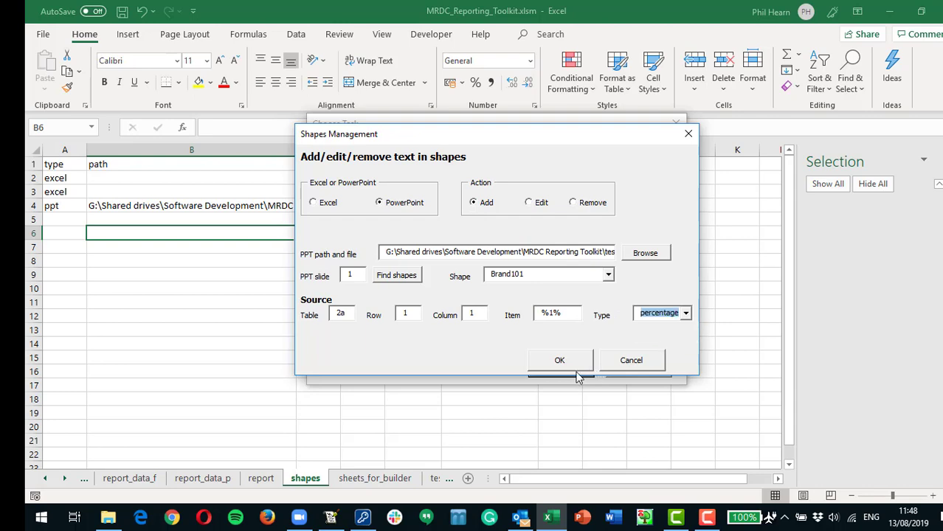
click(561, 360)
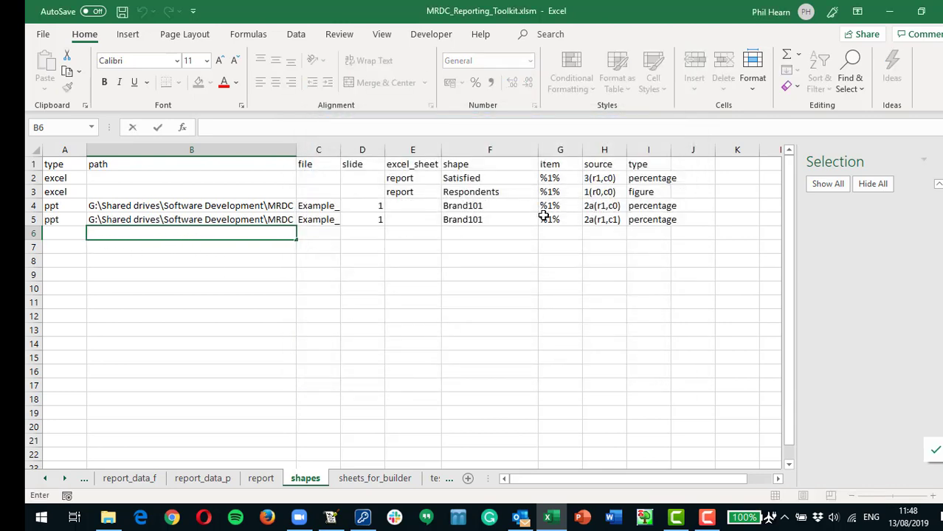
click(192, 249)
click(211, 219)
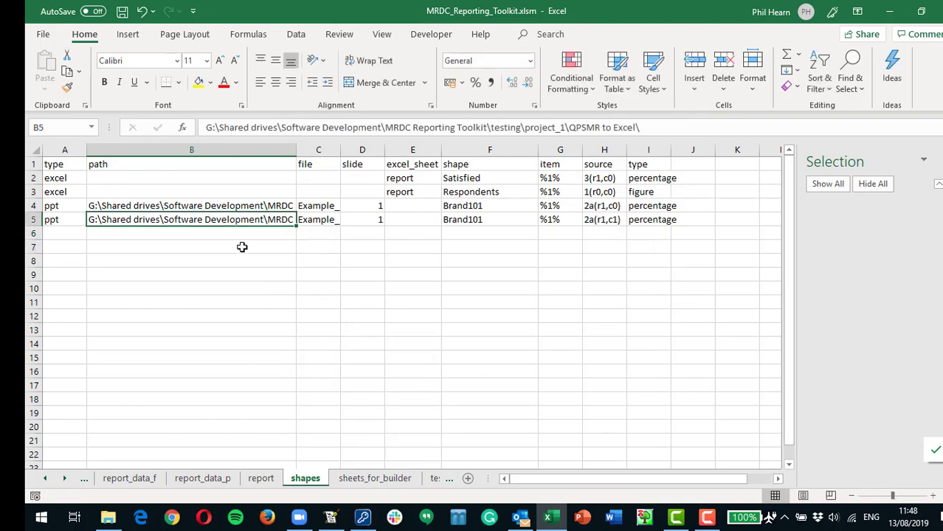
Remove the second-listed PowerPoint text link for Brand101, the one sourced from table 2a, row 1, column 1, and confirm its deletion
click(243, 247)
key(ctrl+shift+t)
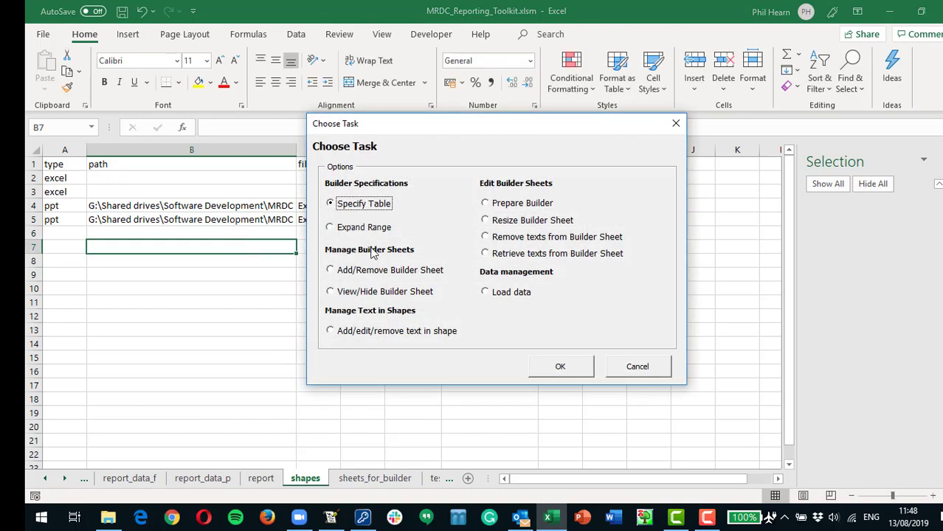
click(339, 331)
click(560, 368)
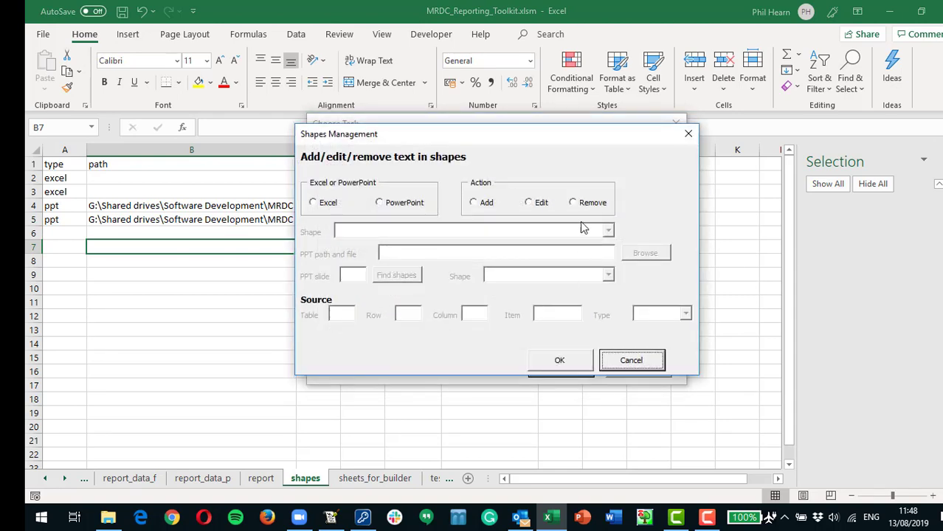
click(381, 204)
click(573, 203)
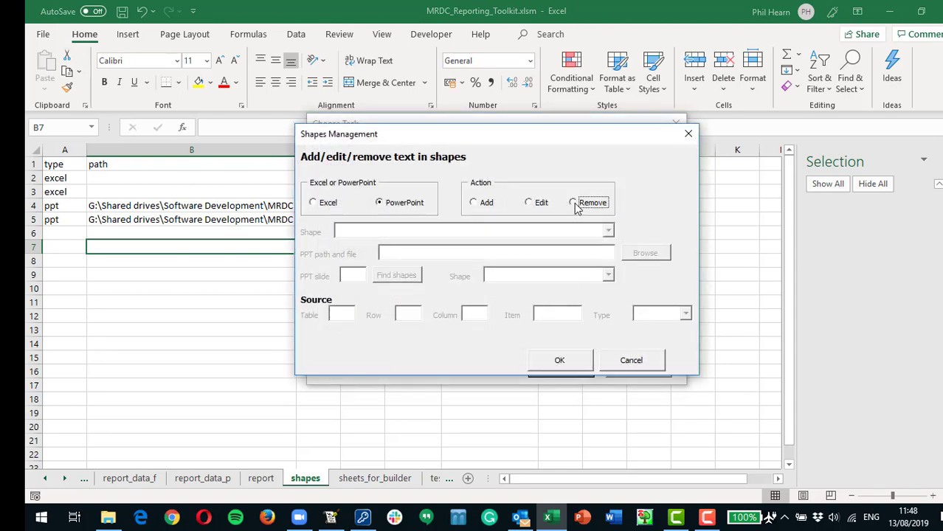
click(608, 231)
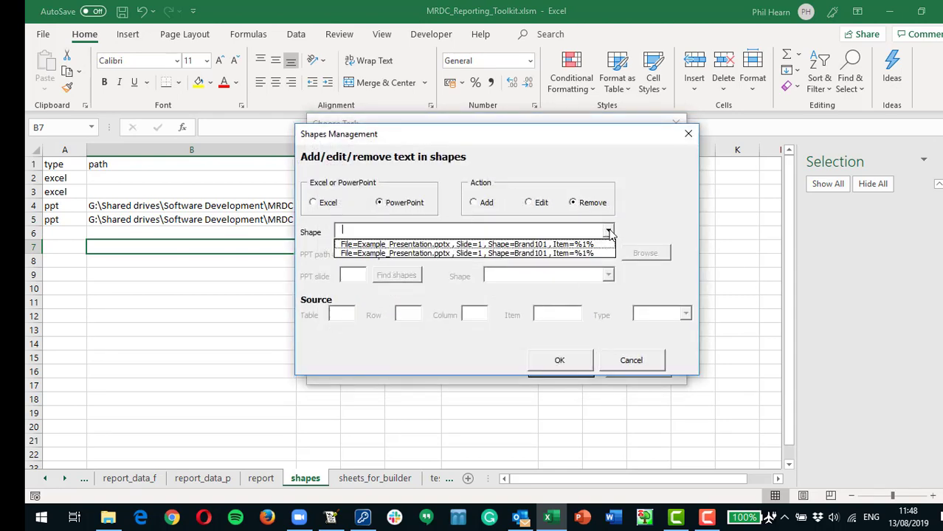
click(560, 254)
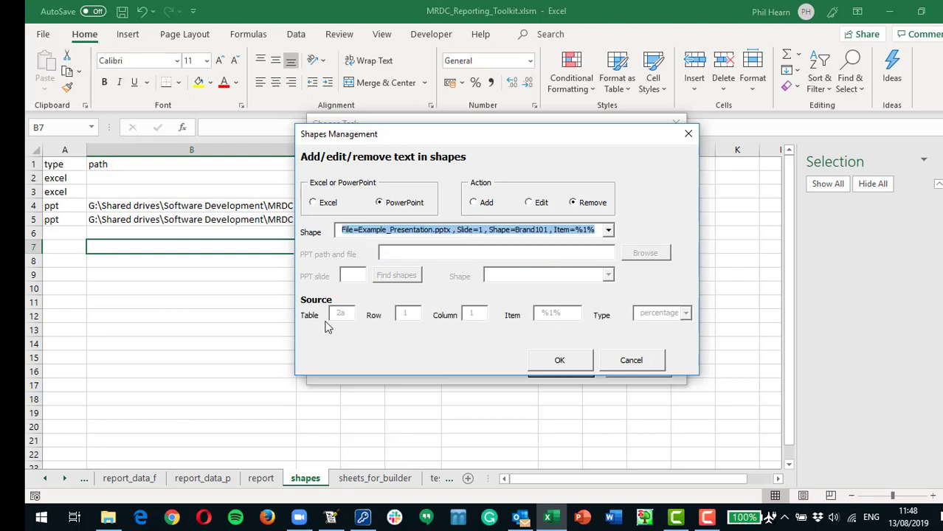
click(559, 361)
click(509, 301)
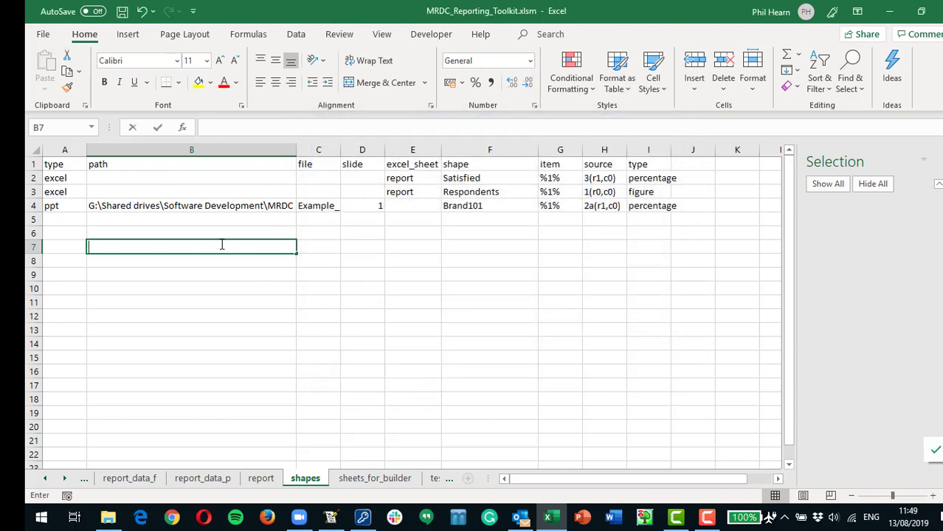
click(202, 231)
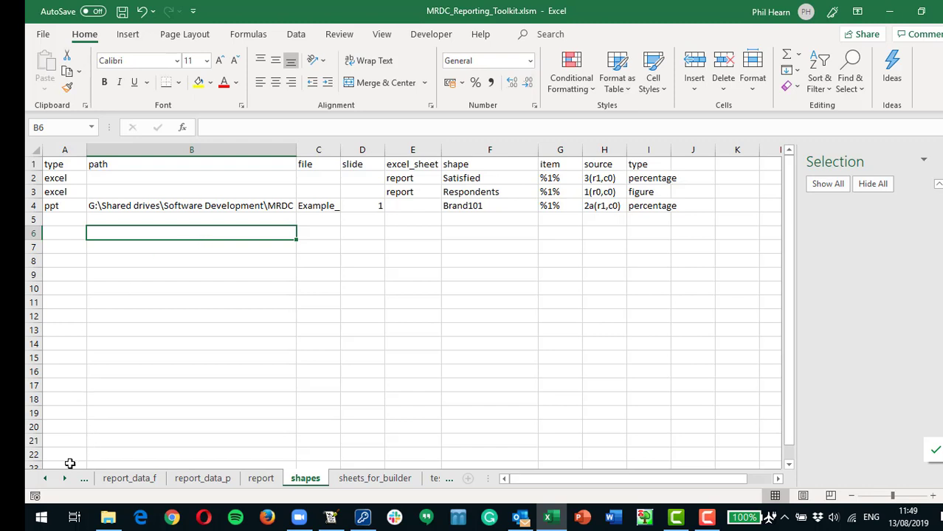
Review the toolkit's options in the Choose Task dialog, and close it without running a task
click(46, 478)
click(46, 479)
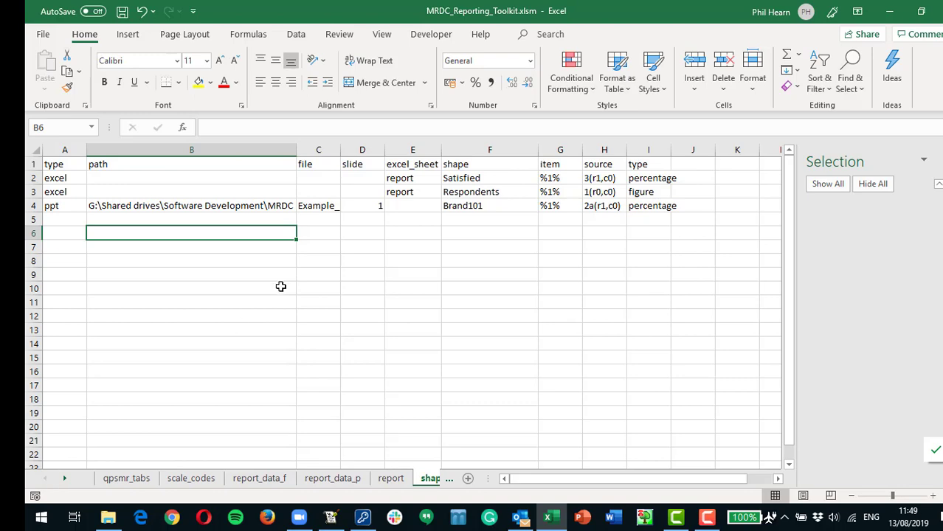
click(262, 251)
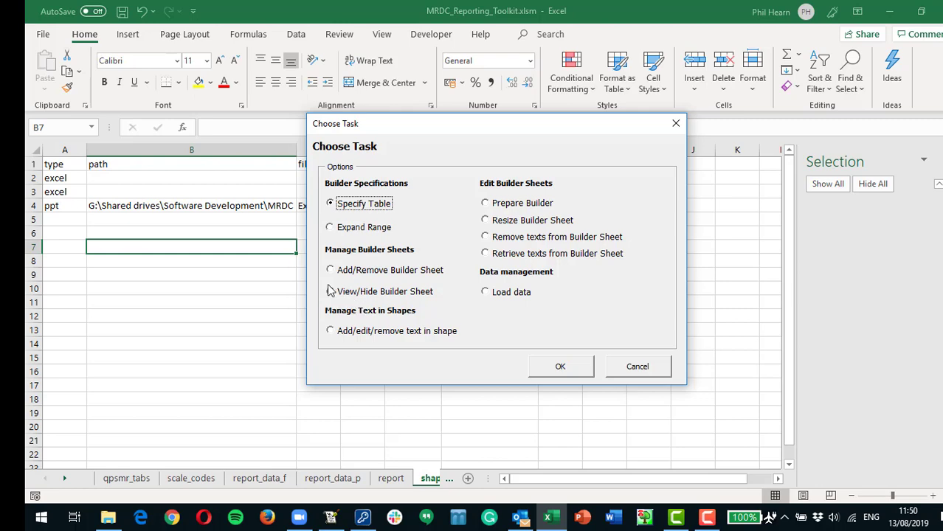
click(641, 373)
click(181, 232)
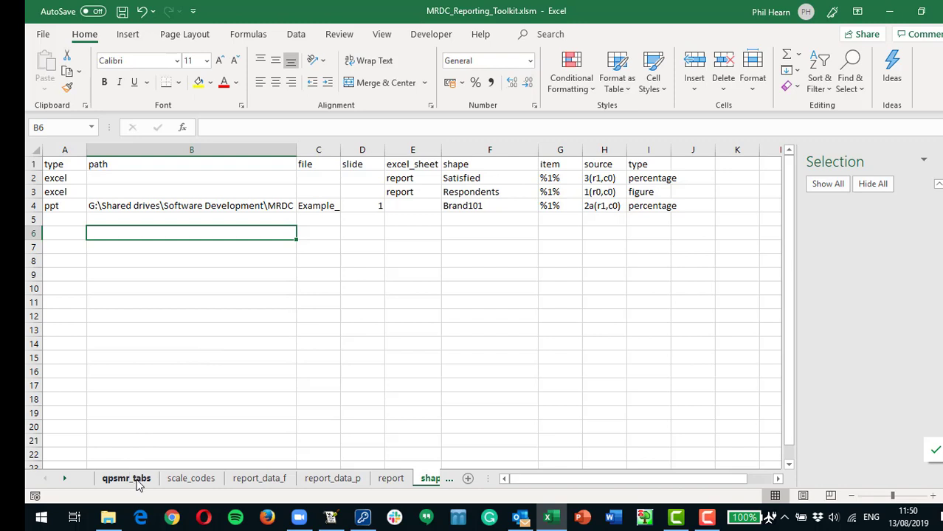
Review the table specifications on the qpsmr_tabs sheet and the corresponding tables in new_MRDC_tables Tables.txt in WinVi
click(137, 481)
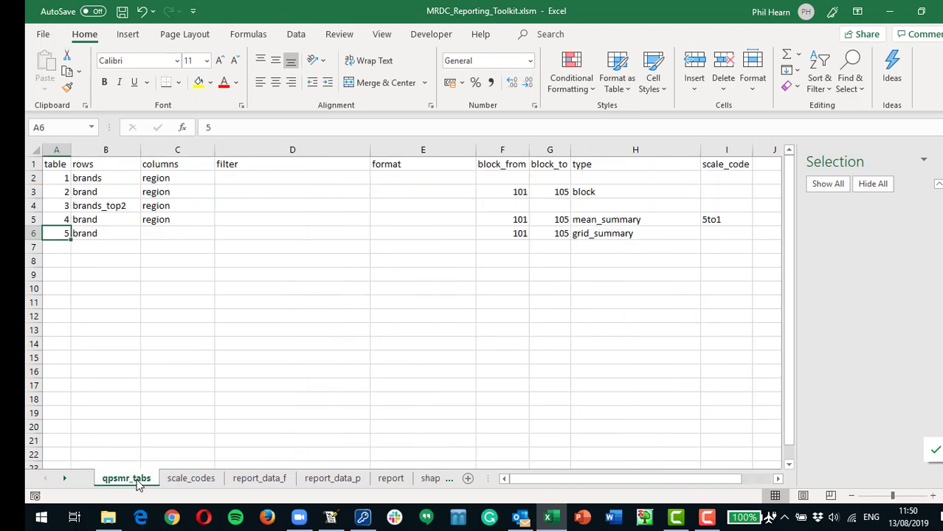
click(122, 231)
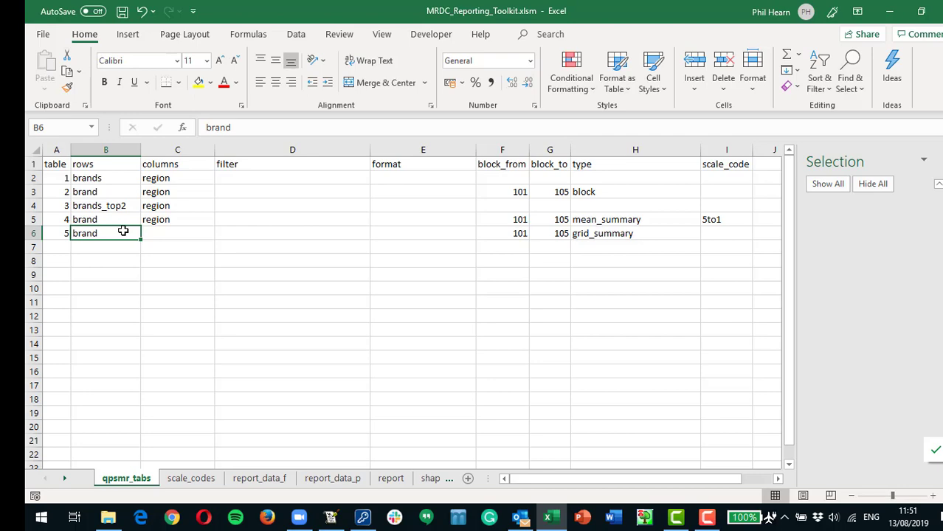
click(108, 519)
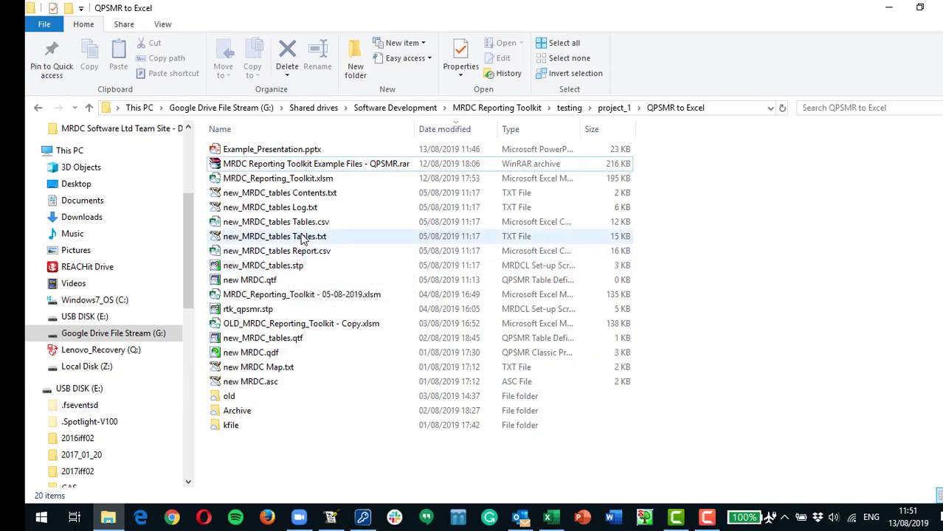
key(alt+Tab)
key(alt+Tab)
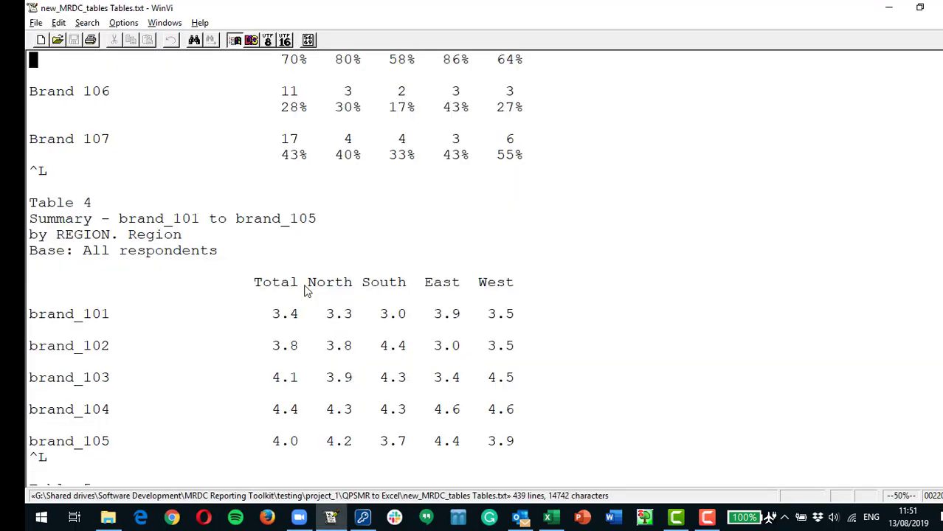
scroll(304, 292, up, 5)
scroll(304, 291, down, 5)
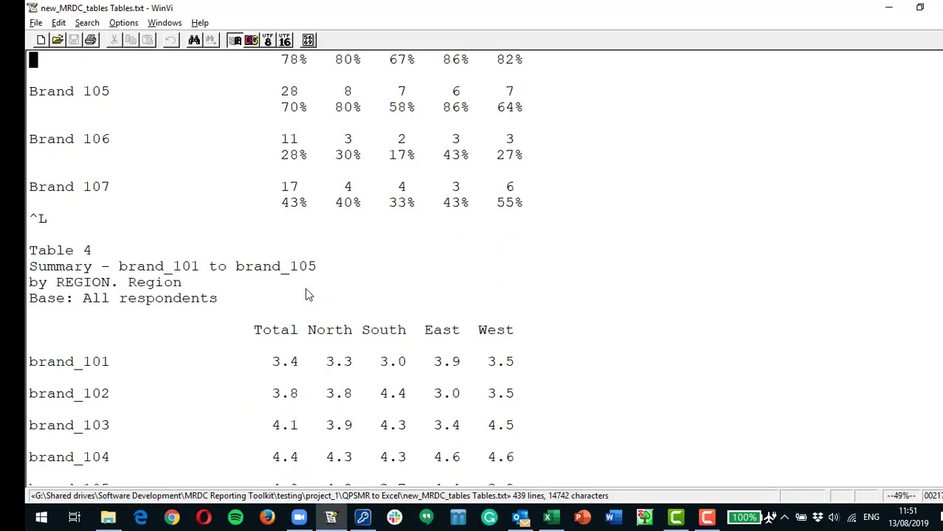
Switch to File Explorer's QPSMR to Excel folder and open new_MRDC_tables Report.csv in Excel
key(alt+Tab)
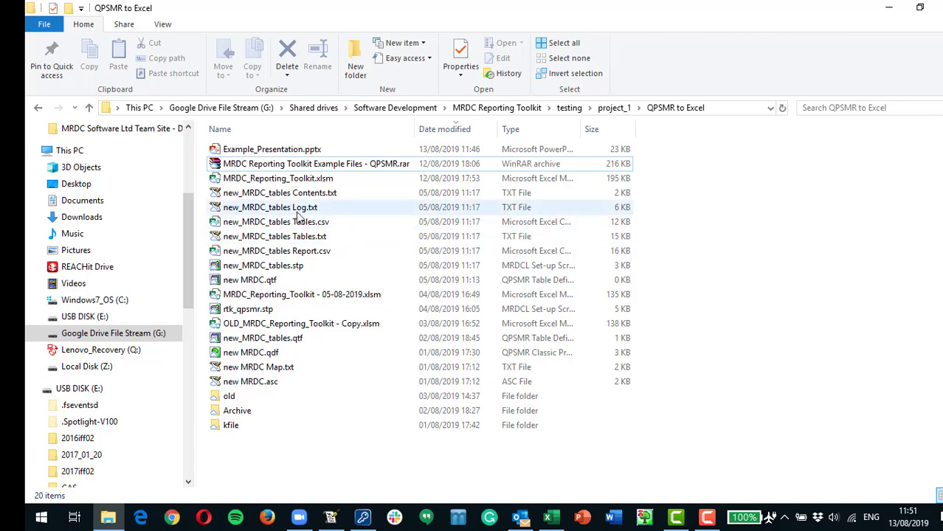
click(308, 253)
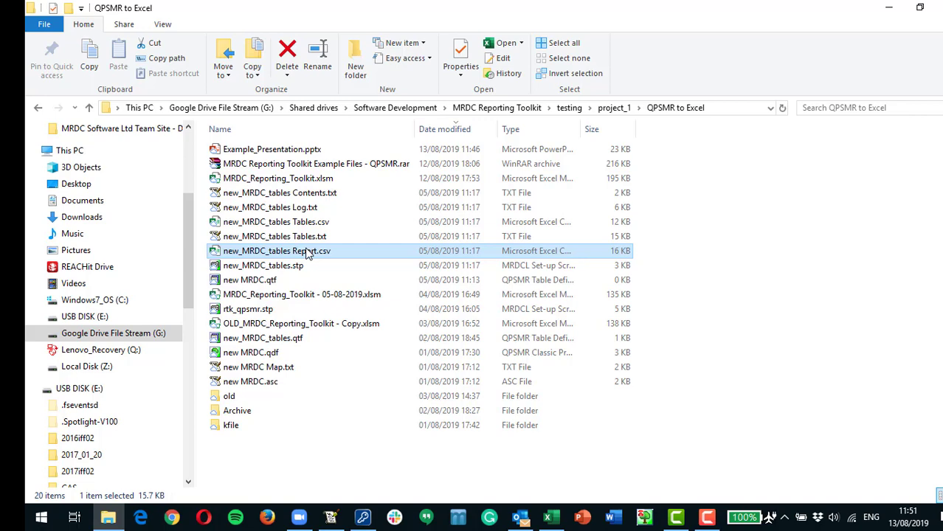
key(alt+Tab)
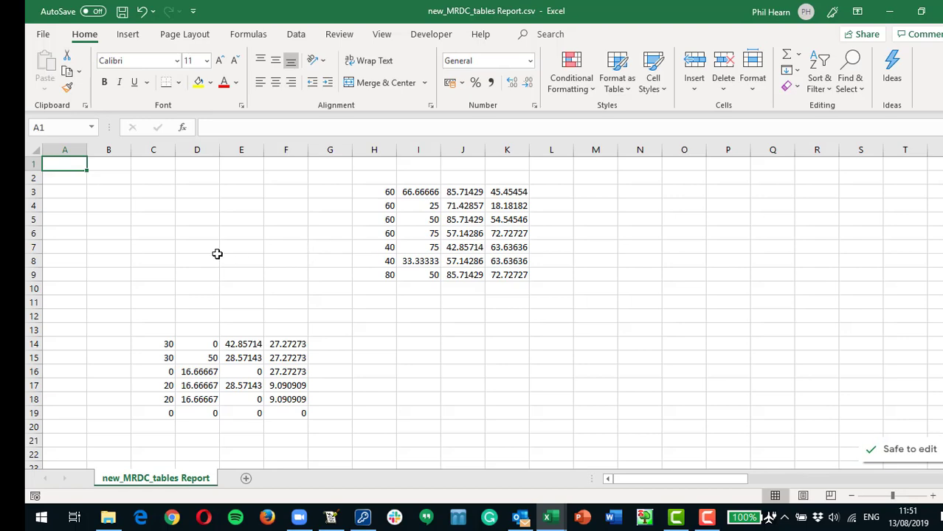
Examine where the blocks of table figures sit in the report CSV, from row 1 down to cells A101:A103
scroll(309, 229, down, 1)
scroll(309, 230, up, 1)
scroll(118, 358, down, 16)
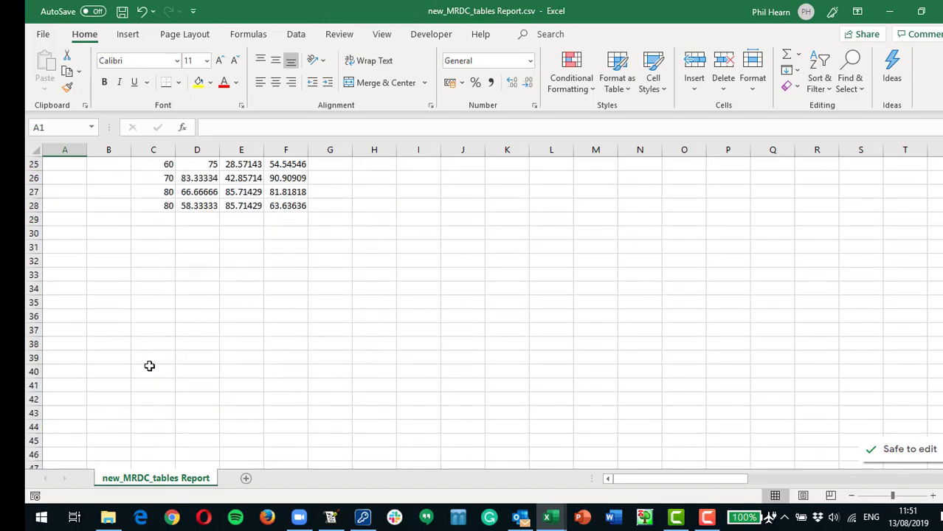
scroll(178, 371, down, 2)
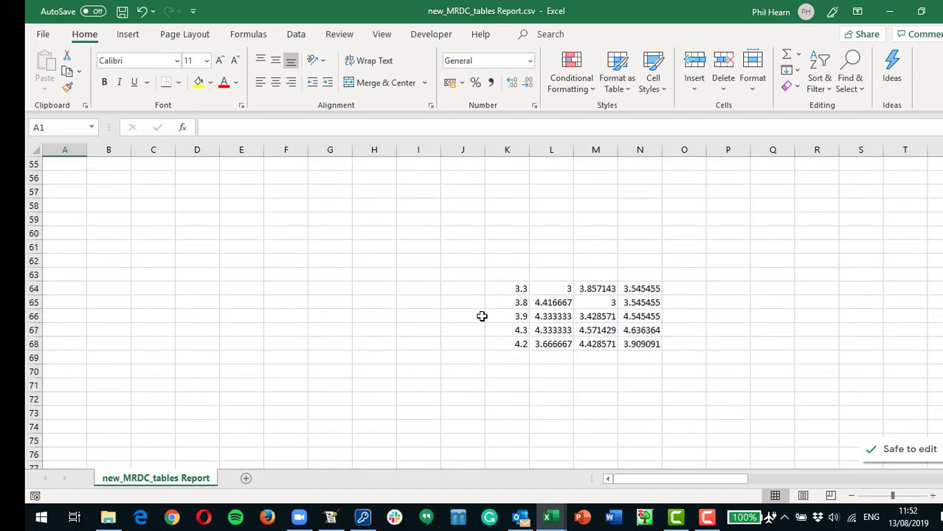
scroll(455, 309, down, 1)
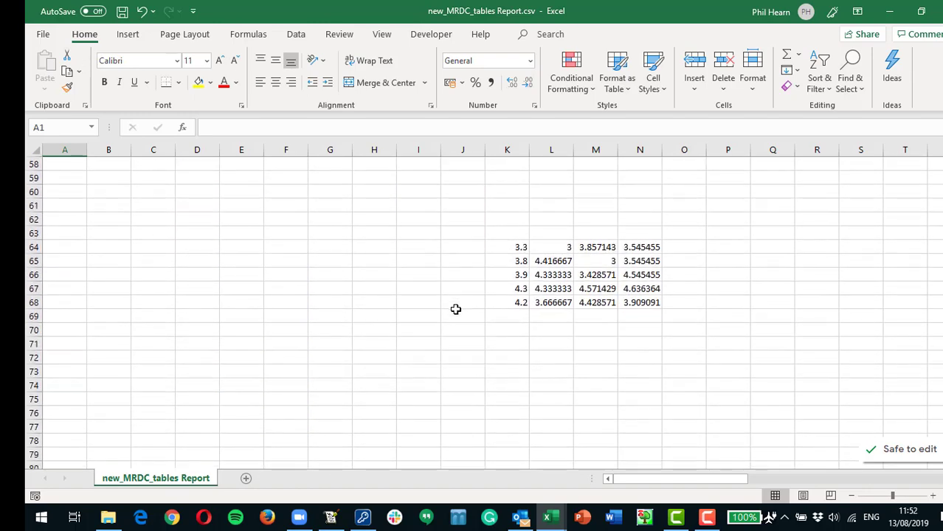
scroll(280, 296, down, 8)
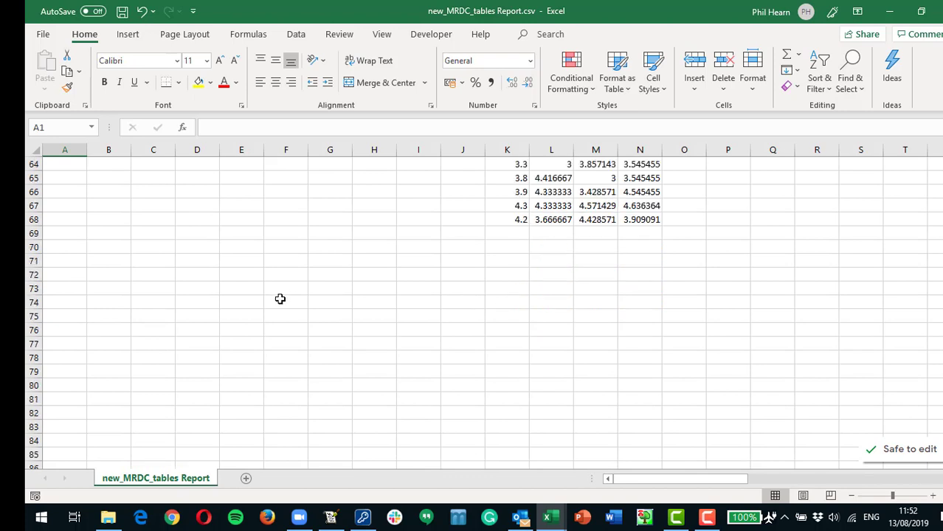
scroll(290, 303, down, 2)
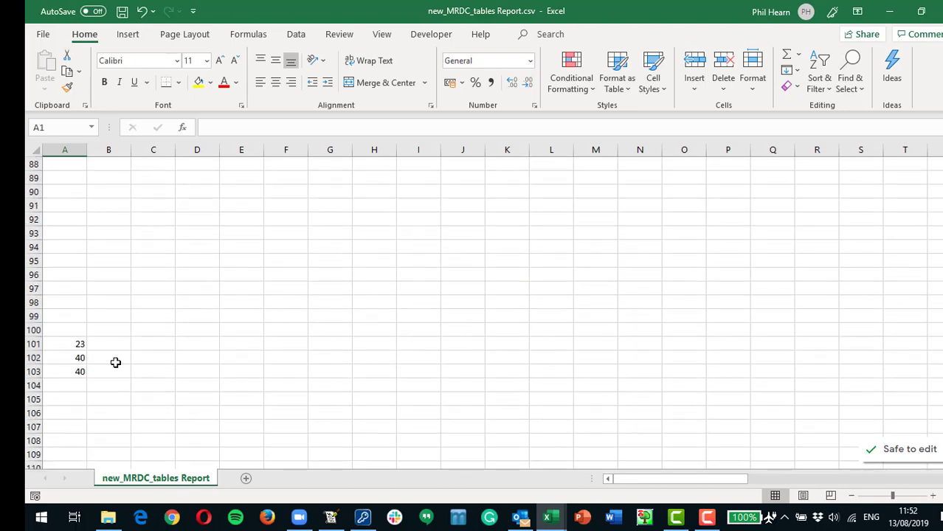
drag(65, 343, 68, 370)
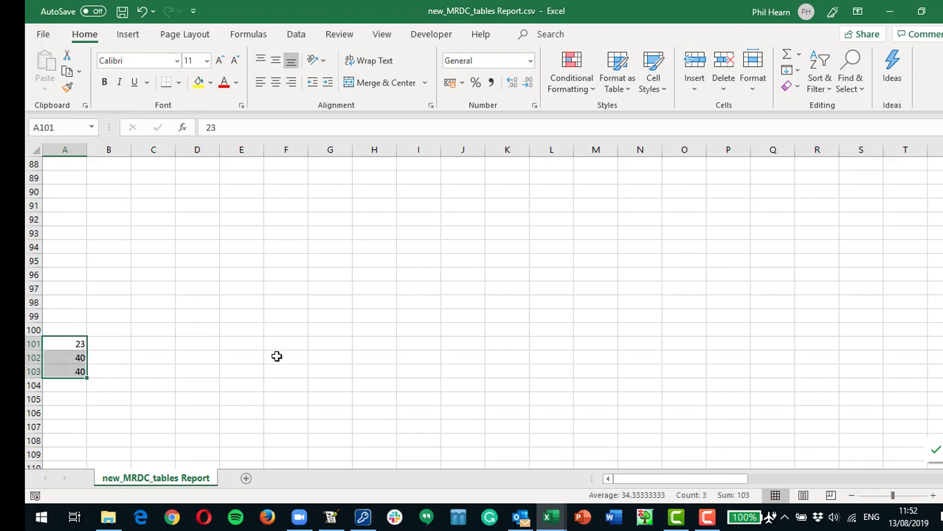
scroll(219, 350, up, 20)
scroll(211, 343, up, 5)
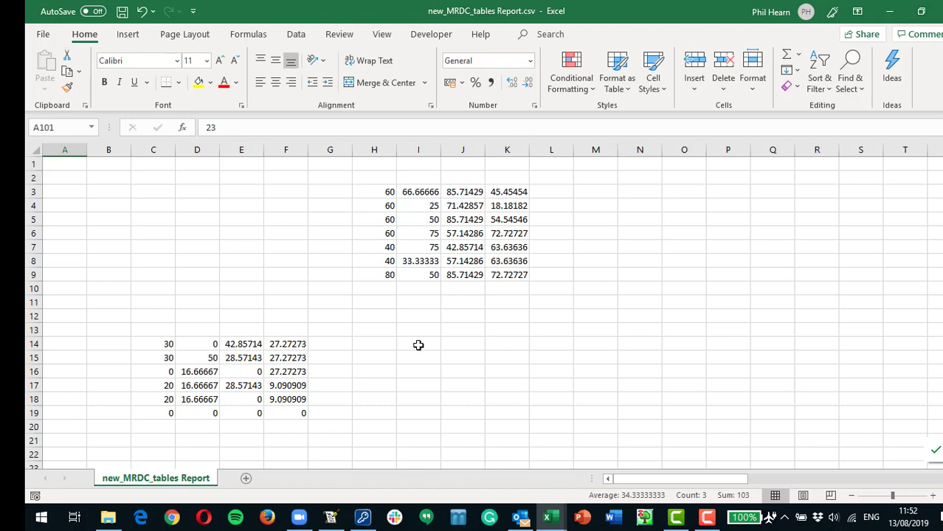
Look over the report CSV, and return to the toolkit workbook's qpsmr_tabs sheet to review table 1's number, rows and columns entries
scroll(410, 318, down, 9)
scroll(411, 319, up, 9)
key(alt+Tab)
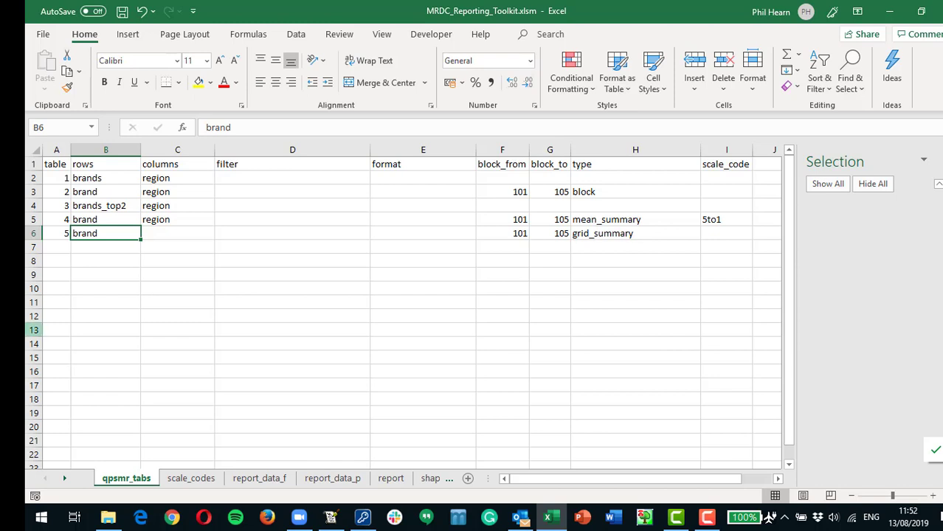
click(99, 178)
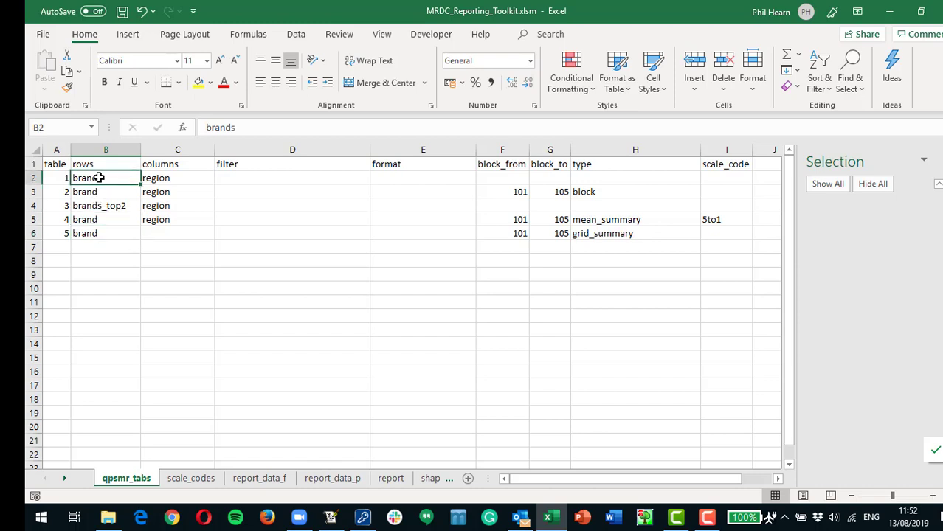
key(Left)
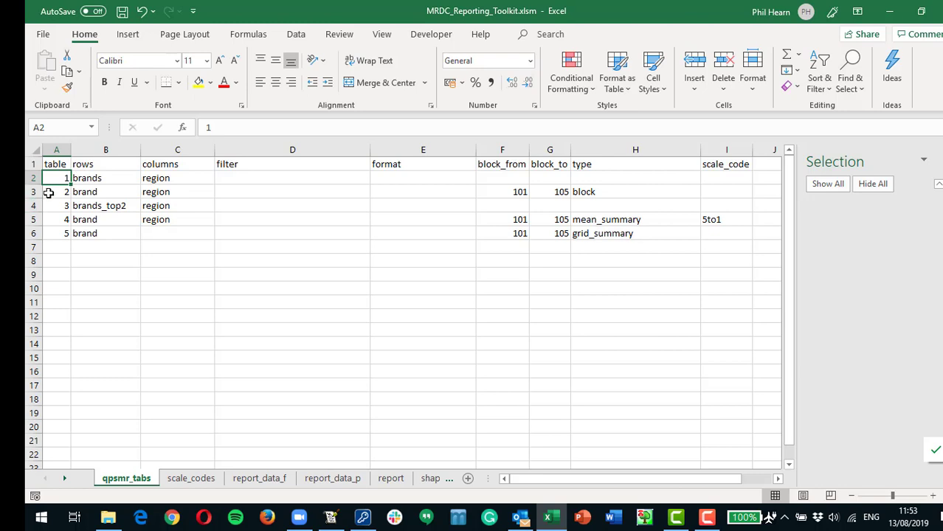
click(96, 179)
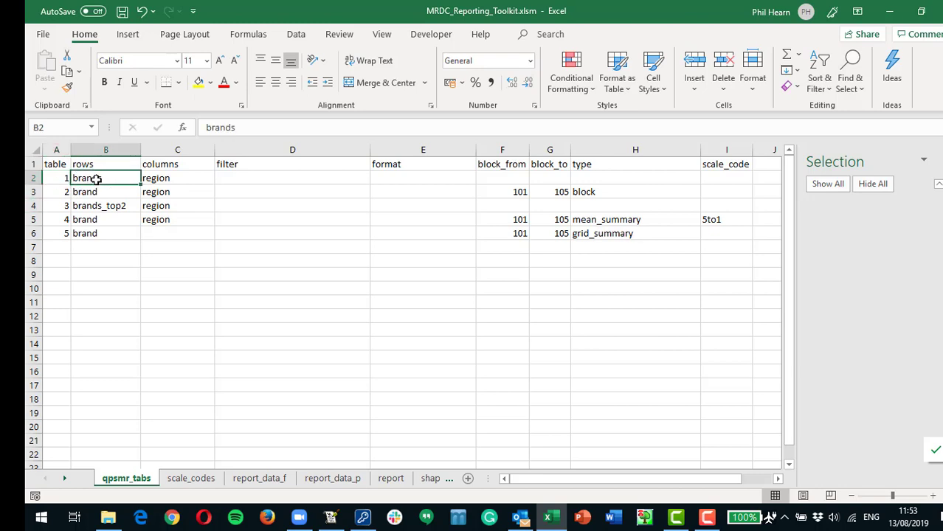
click(165, 182)
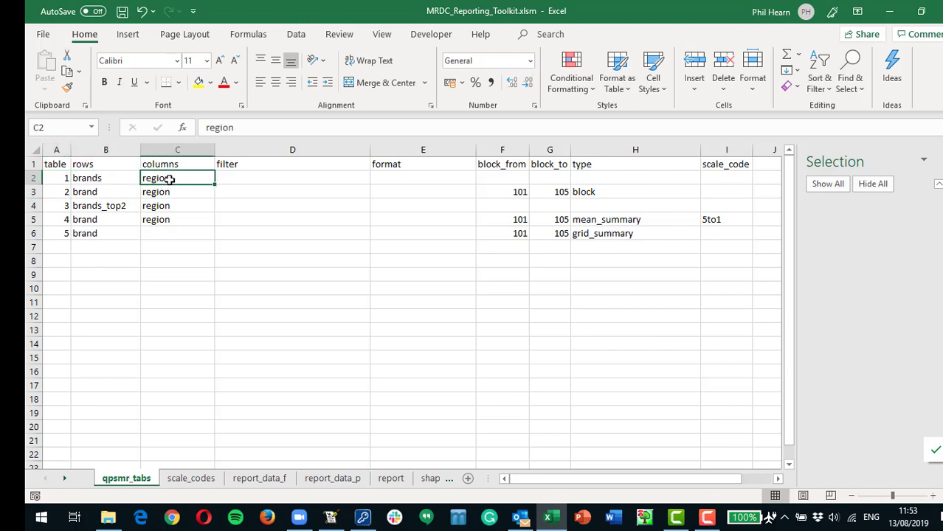
Switch to File Explorer, open new MRDC.qdf with QPSMR Classic 2019.2a, and select the BRANDS_TOP2 variable
click(107, 517)
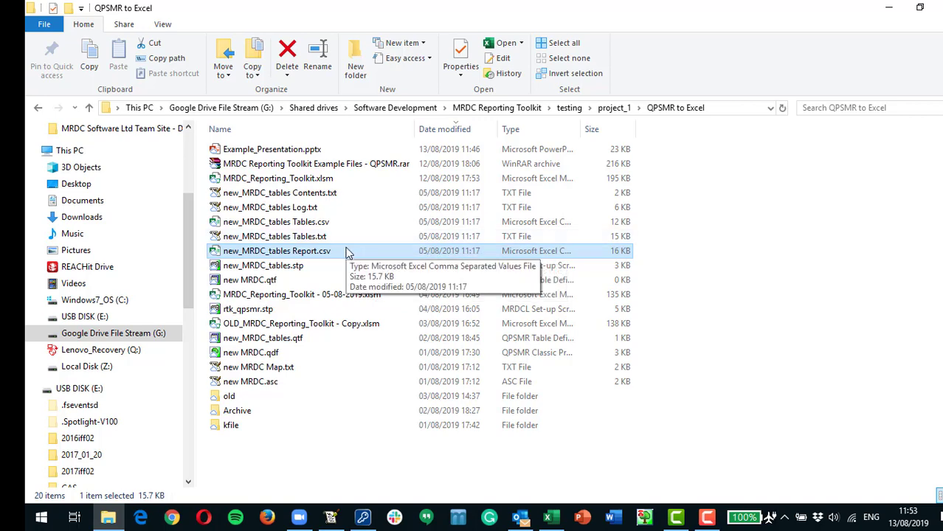
right_click(272, 352)
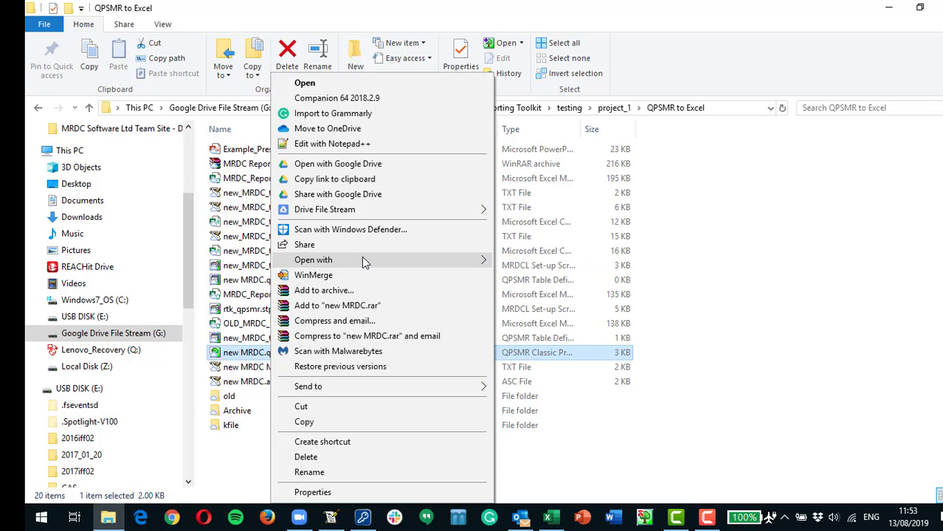
mouse_move(465, 263)
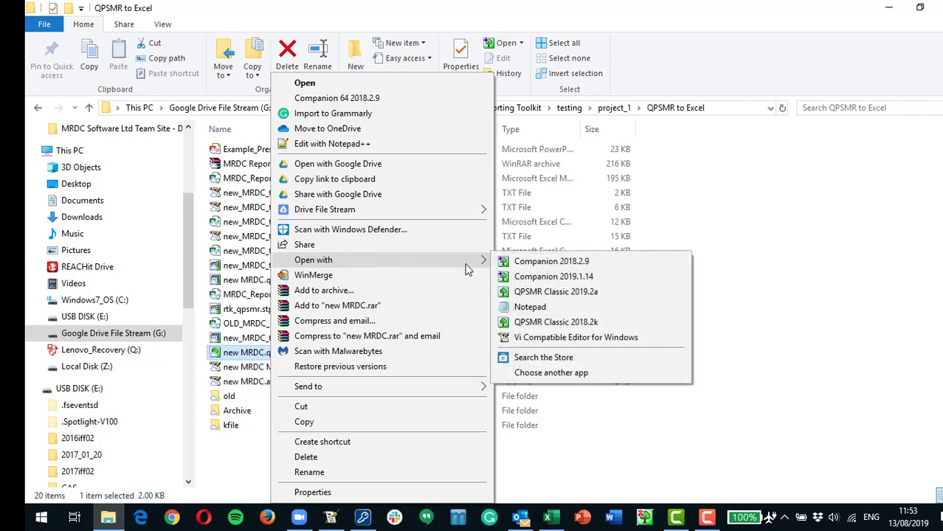
click(552, 291)
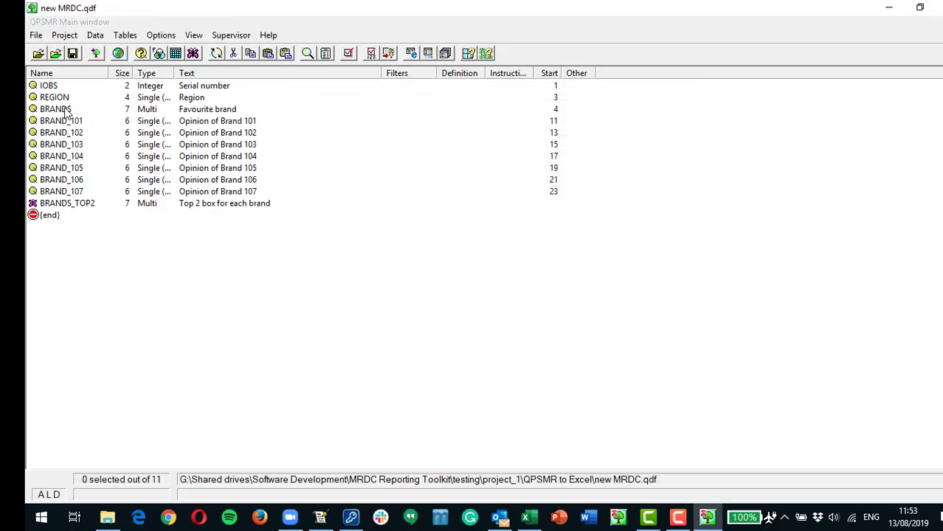
click(67, 207)
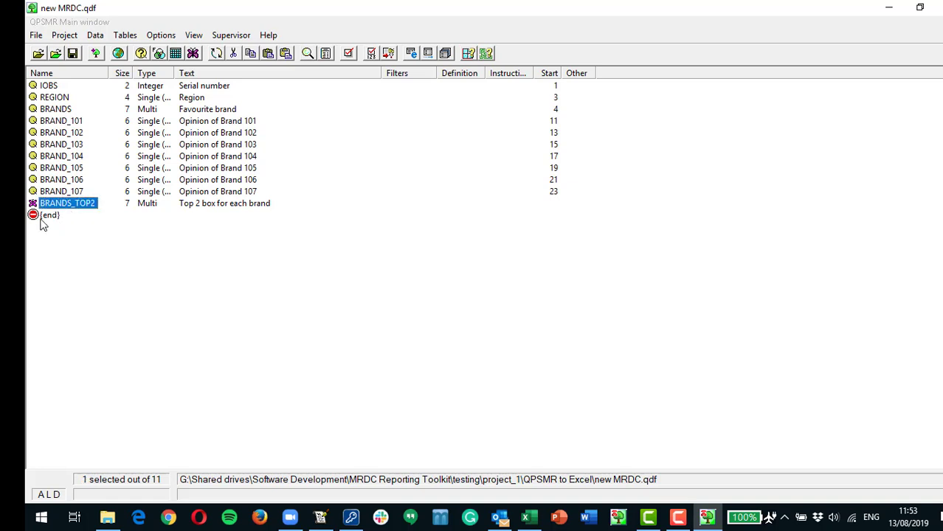
Switch back to the toolkit workbook in Excel and check table 1's brands row and region column against the QPSMR variables
key(alt+Tab)
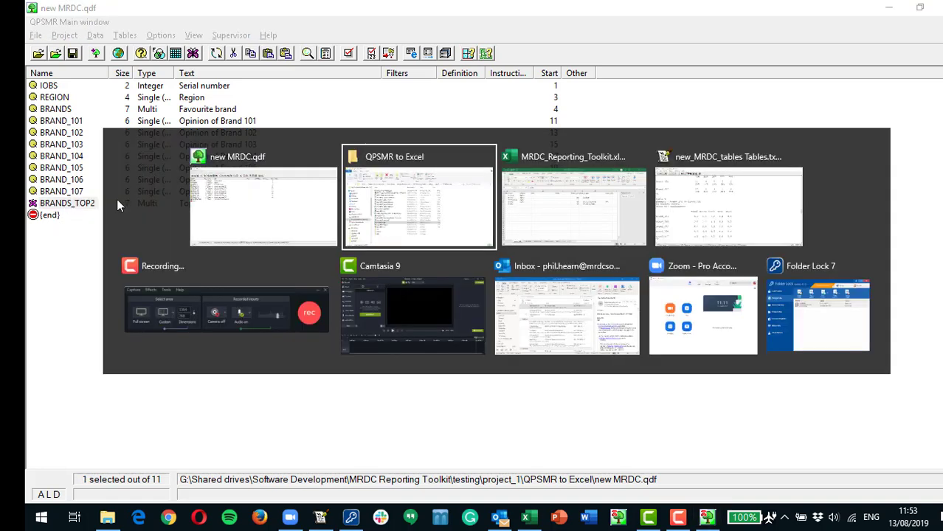
key(alt+Tab)
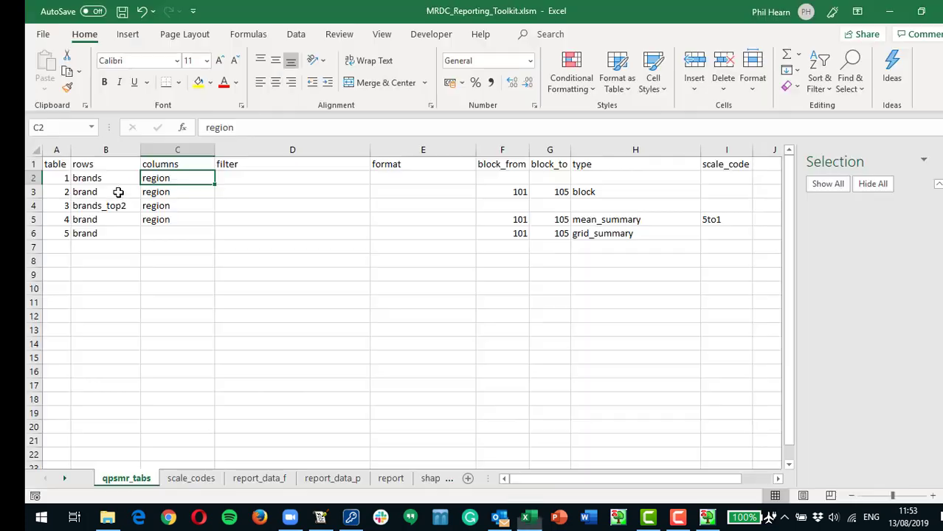
click(98, 178)
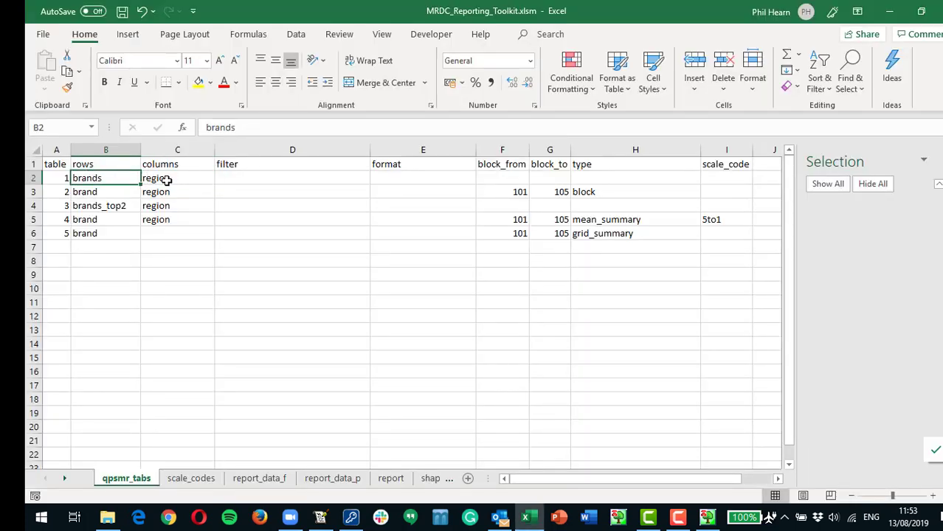
click(166, 180)
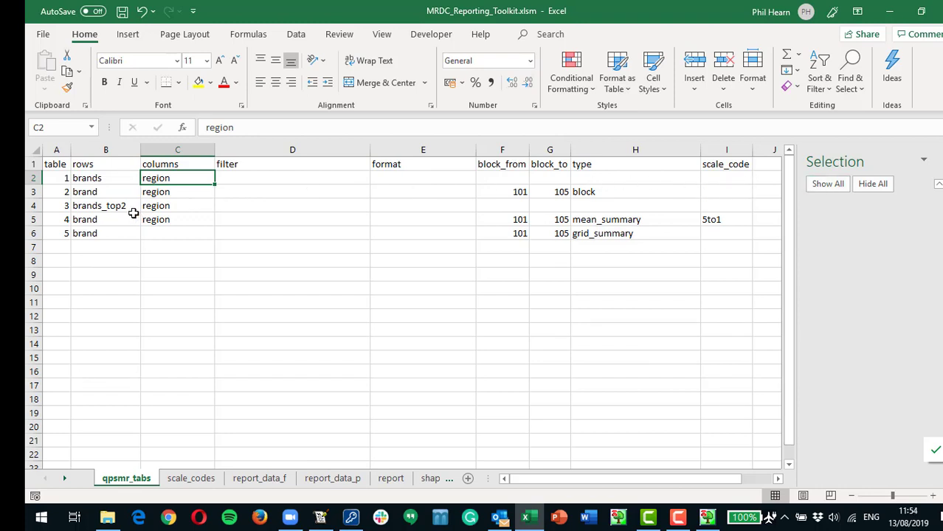
Examine table 2's specification on the qpsmr_tabs sheet: rows, columns, block_from, block_to and type
click(77, 192)
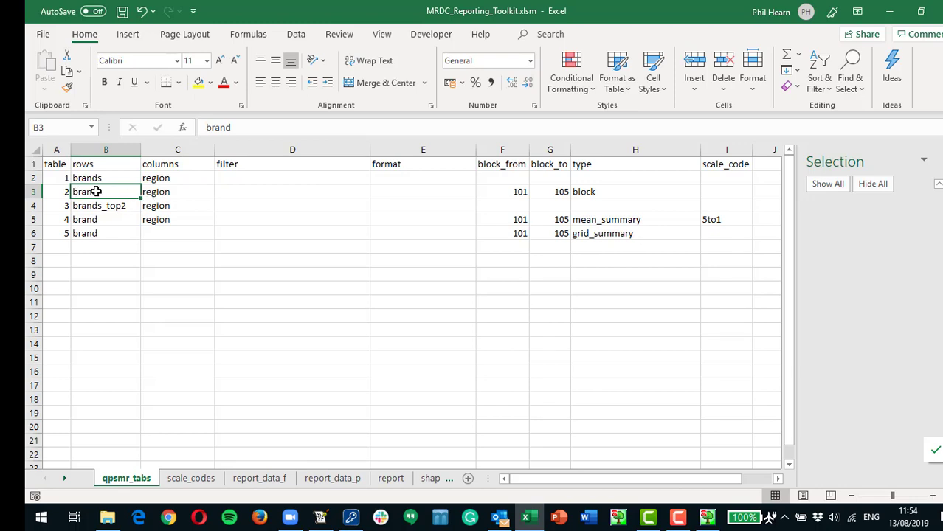
click(172, 193)
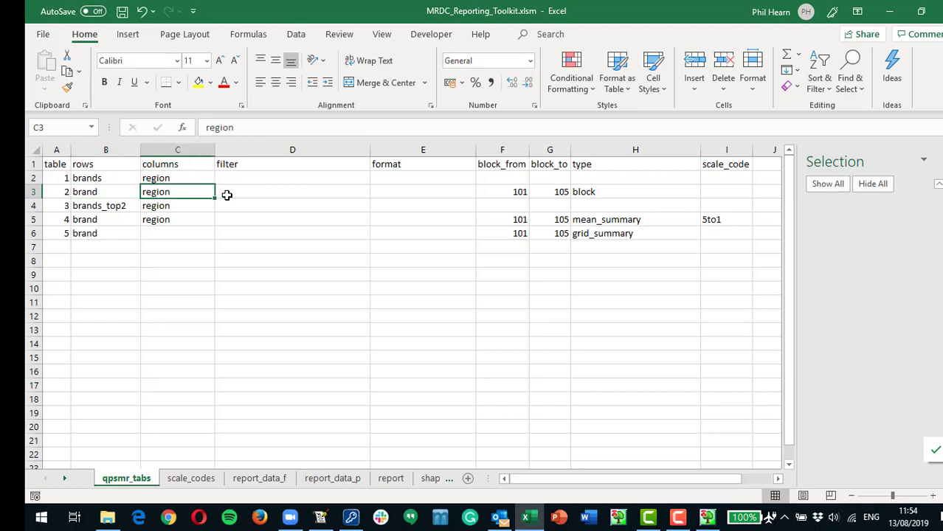
click(501, 192)
click(553, 192)
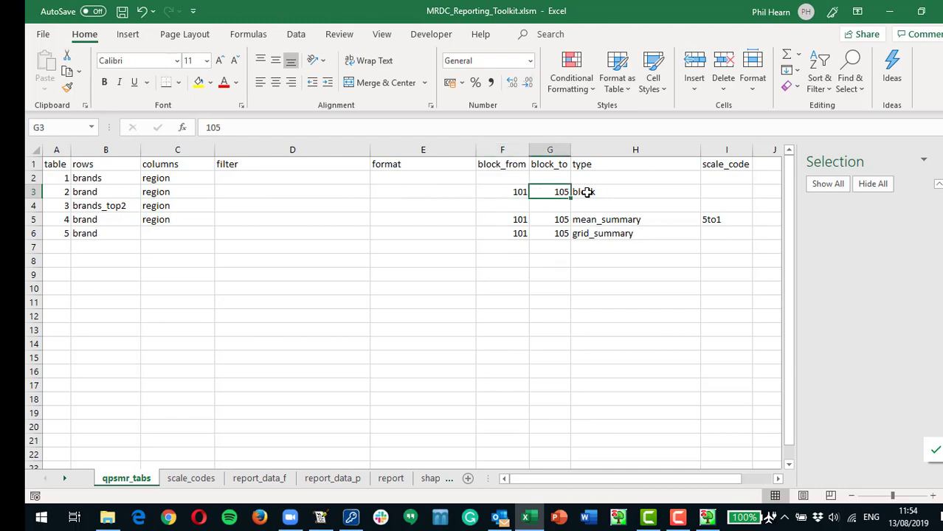
click(600, 192)
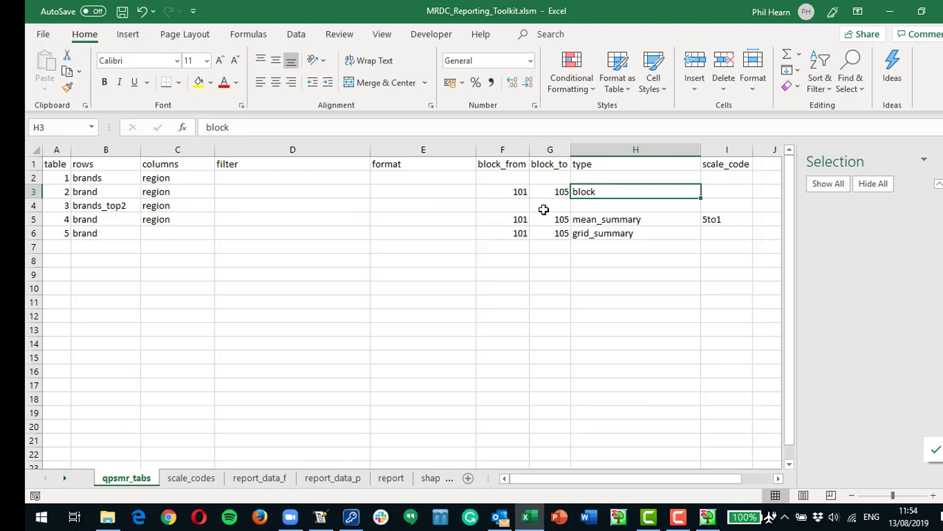
click(520, 192)
click(549, 192)
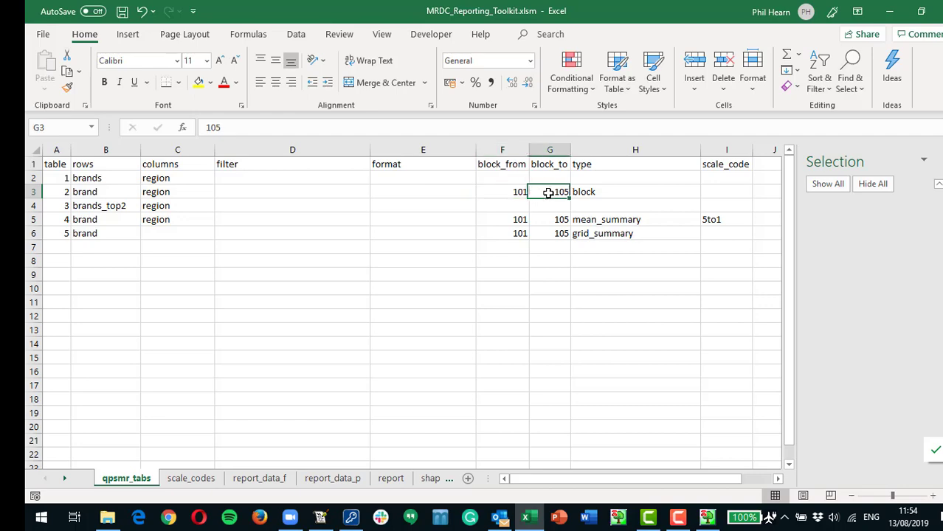
Switch to QPSMR and inspect the BRAND_101 to BRAND_105 variables that table 2's block covers, plus the neighbouring BRAND_106
key(alt+Tab)
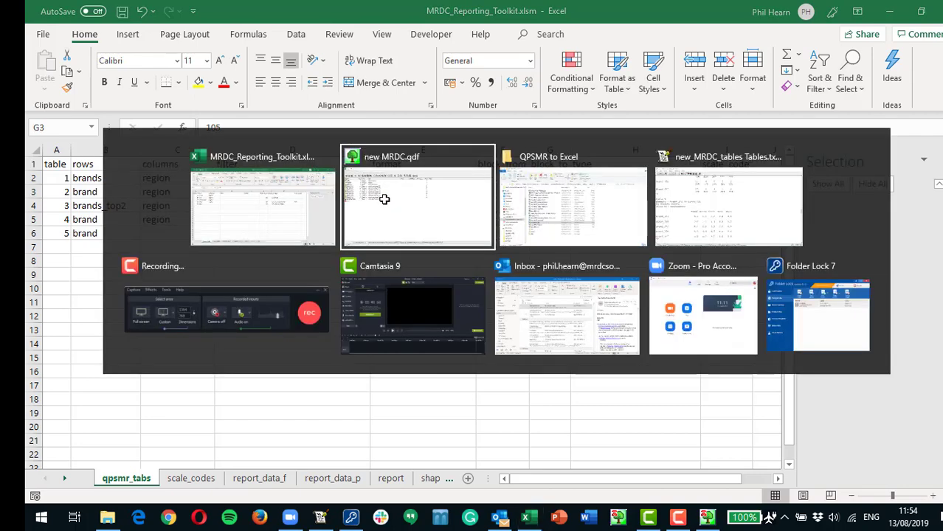
click(63, 123)
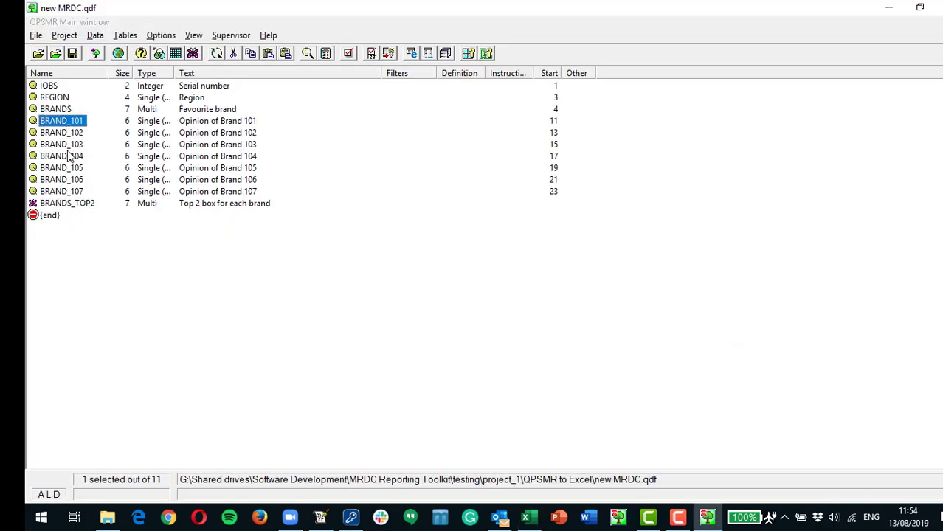
shift+click(69, 169)
click(87, 181)
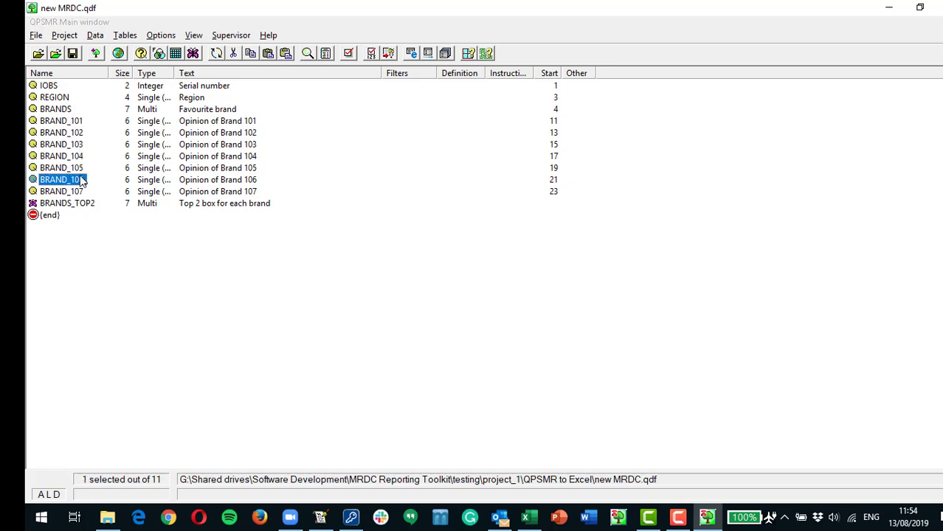
Return to the qpsmr_tabs sheet in Excel and review table 2's region column and table 3's brands_top2 by region entries
key(alt+Tab)
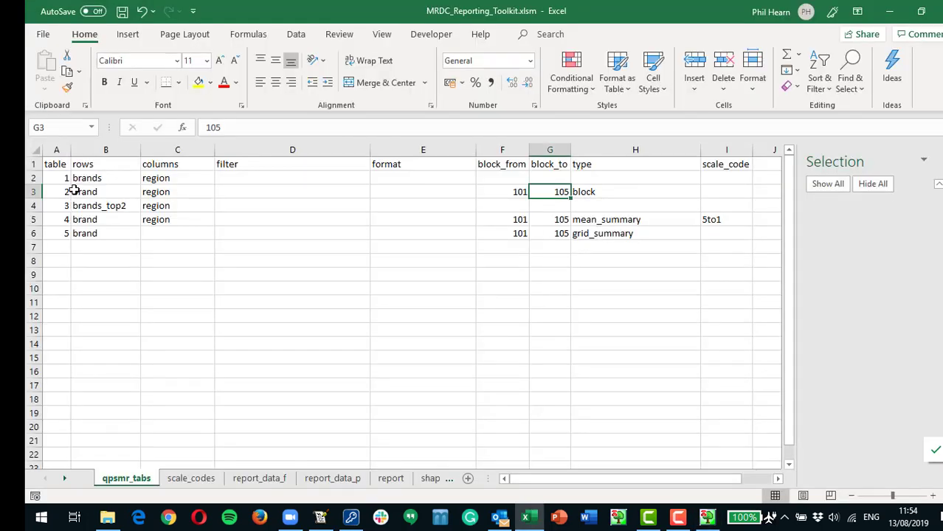
click(180, 196)
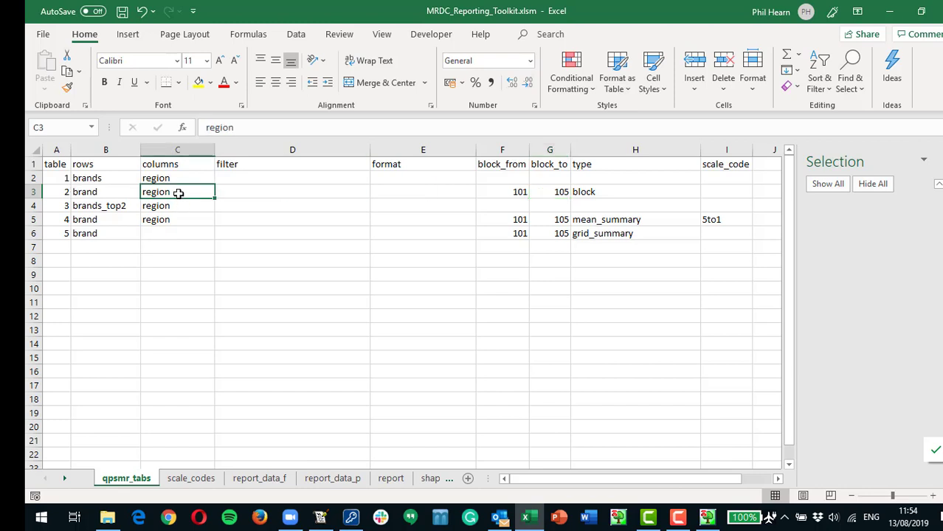
click(92, 209)
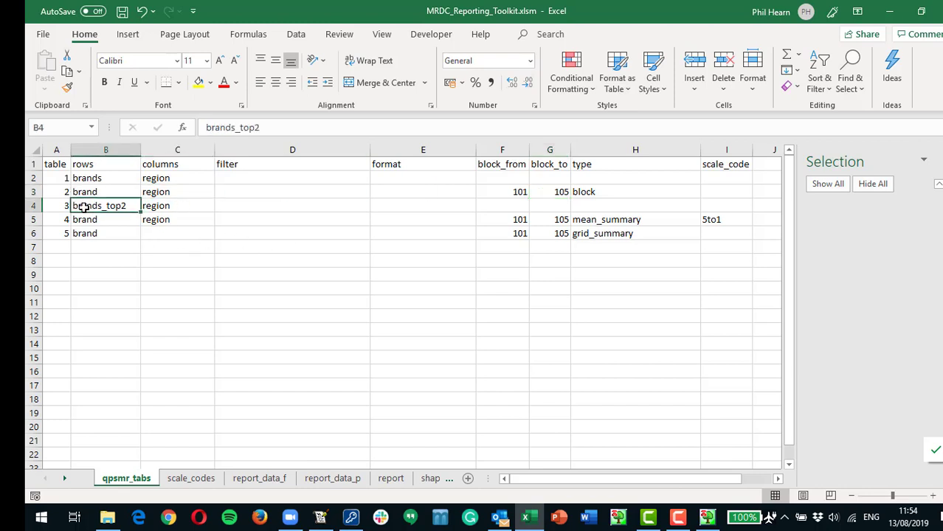
click(159, 205)
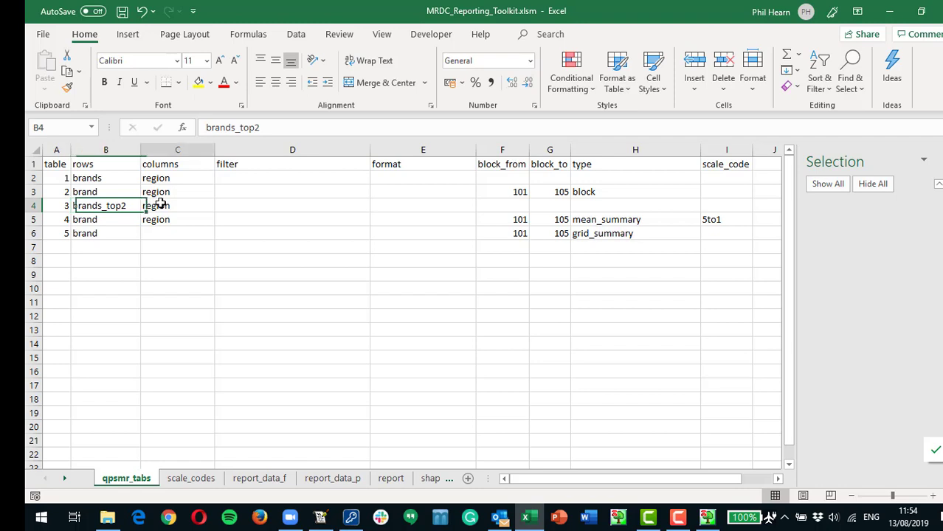
Examine table 4's mean_summary specification on the qpsmr_tabs sheet, from rows and columns through the block range to scale_code
click(84, 222)
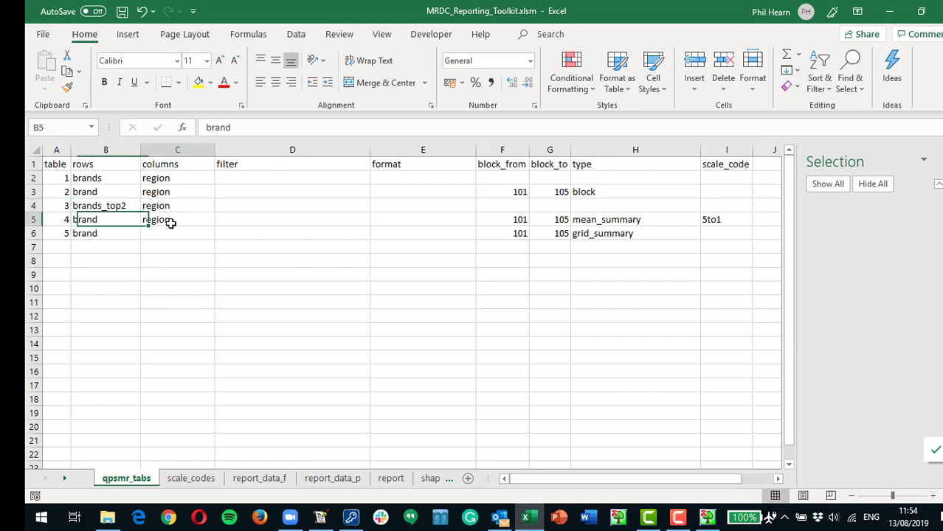
click(173, 219)
click(517, 219)
click(552, 219)
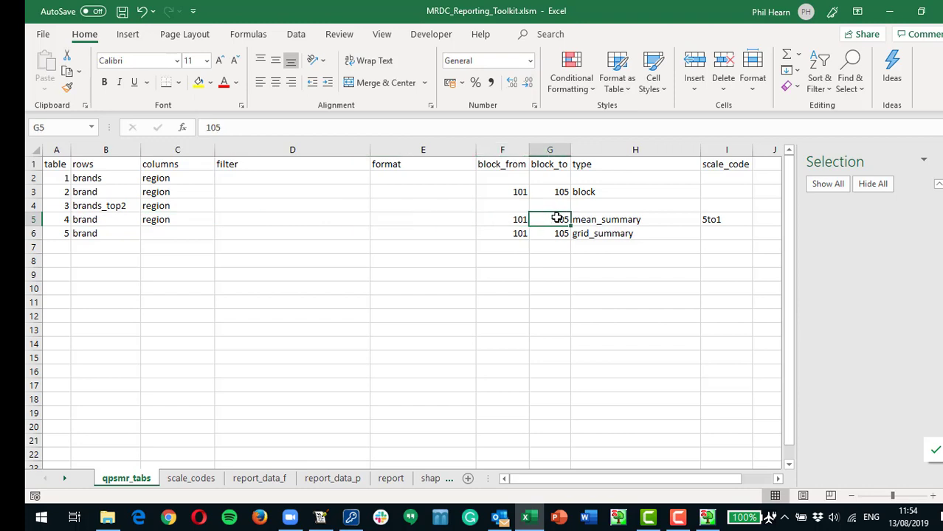
click(617, 219)
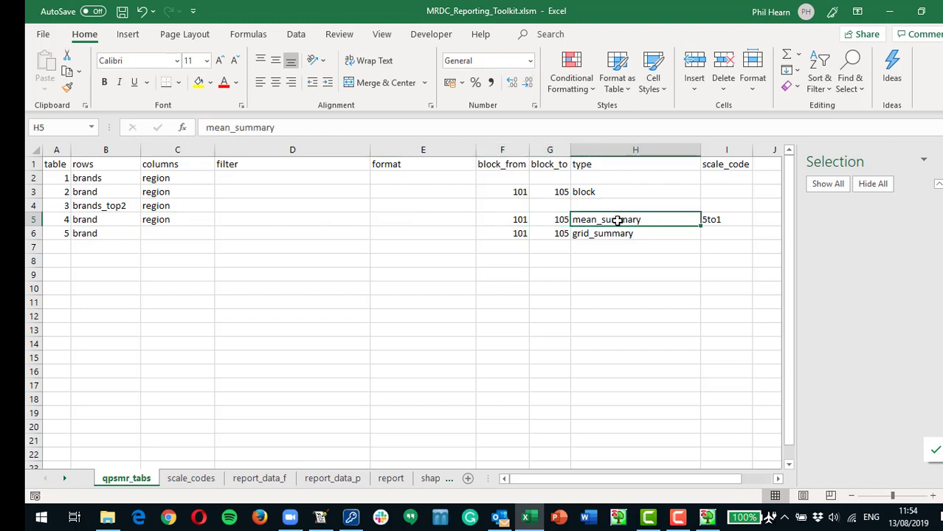
click(719, 220)
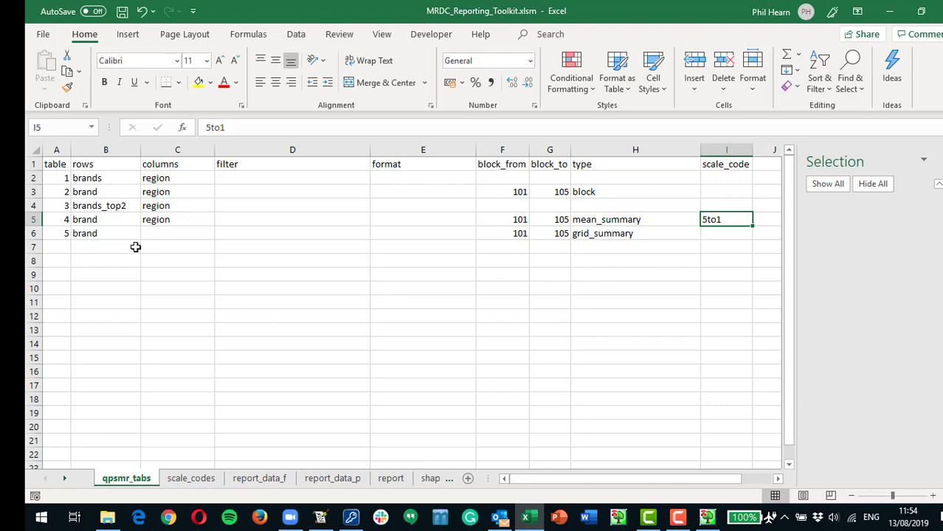
Switch to QPSMR and select variables BRAND_101 through BRAND_105 to review what the mean summary covers
key(alt+Tab)
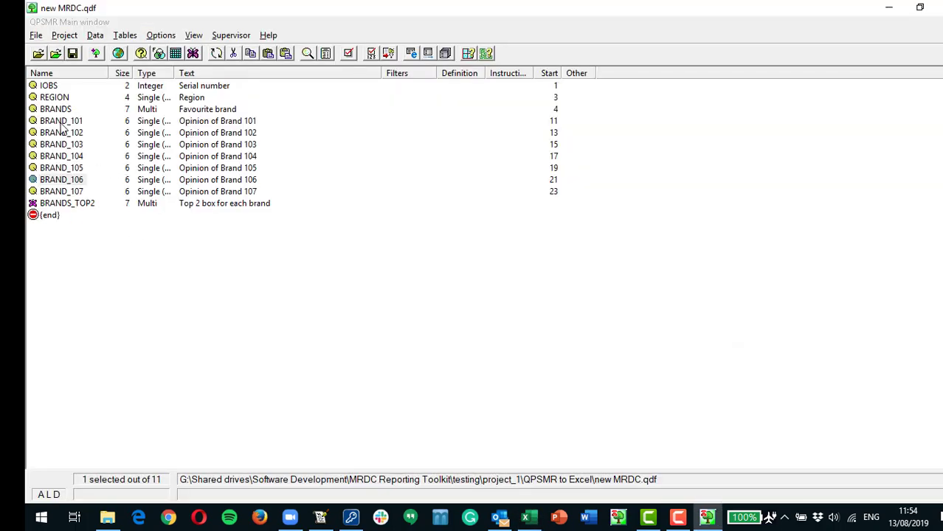
click(62, 123)
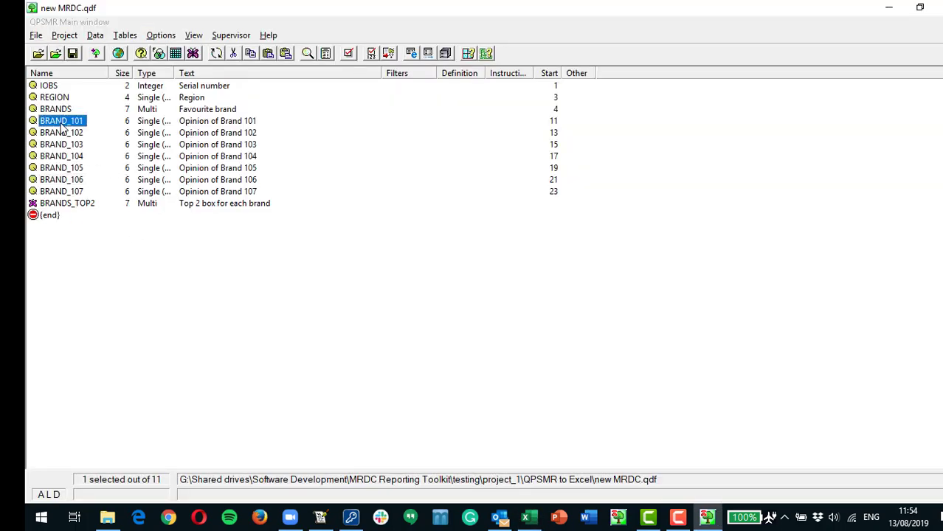
shift+click(74, 169)
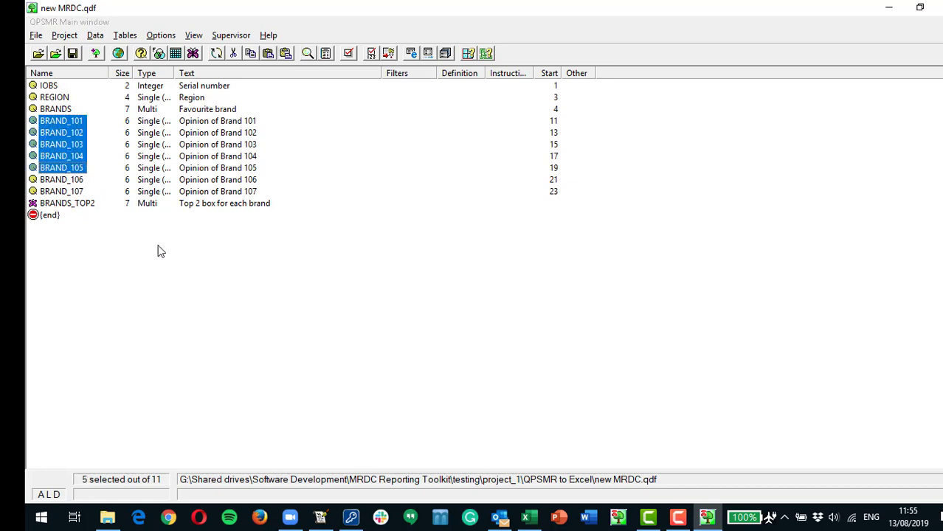
Return to the toolkit workbook in Excel and open the scale_codes sheet to view the 5to1 scale definition
key(alt+Tab)
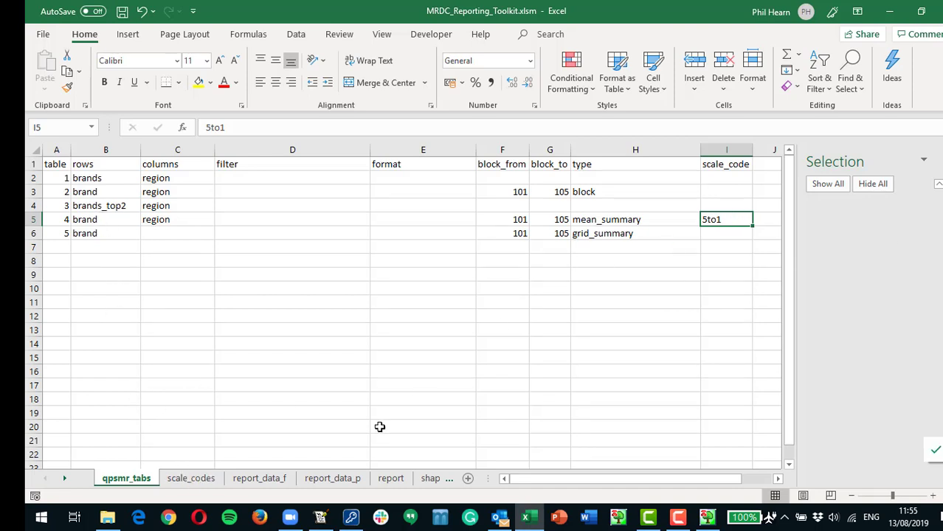
click(193, 478)
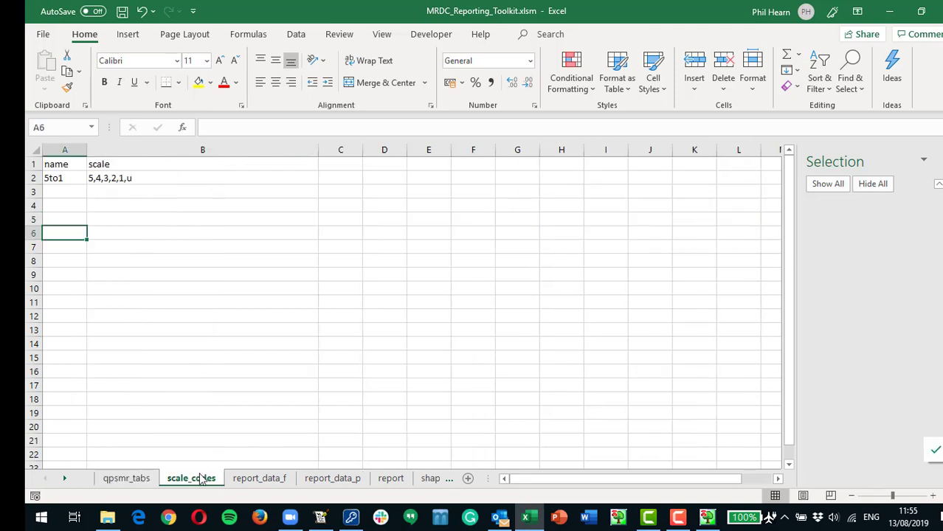
Inspect the 5to1 scale's name and codes, and return to the qpsmr_tabs sheet to examine table 5's grid_summary specification
click(64, 181)
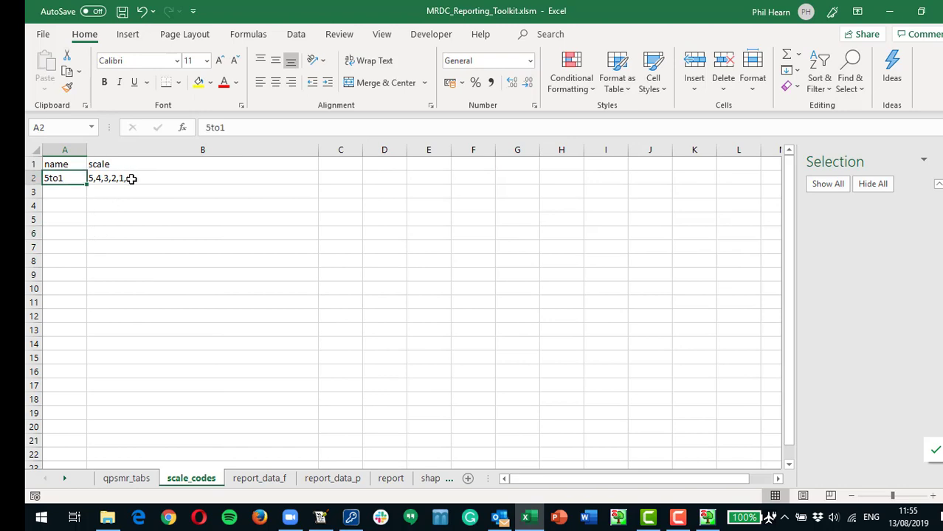
click(131, 179)
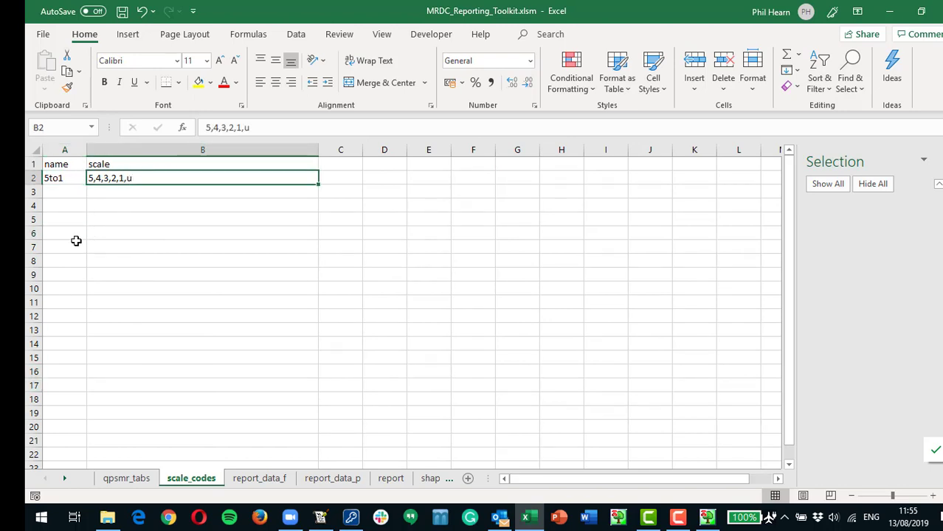
click(127, 478)
click(104, 233)
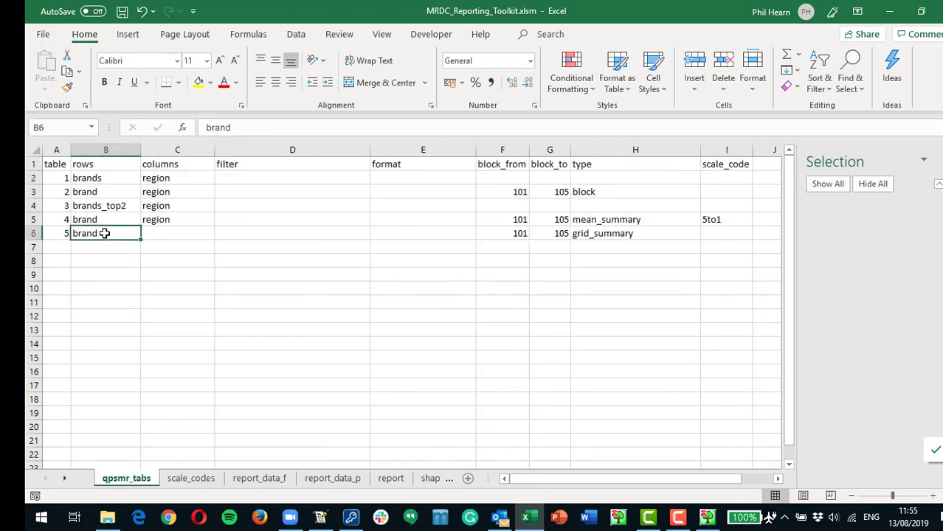
click(517, 235)
click(539, 233)
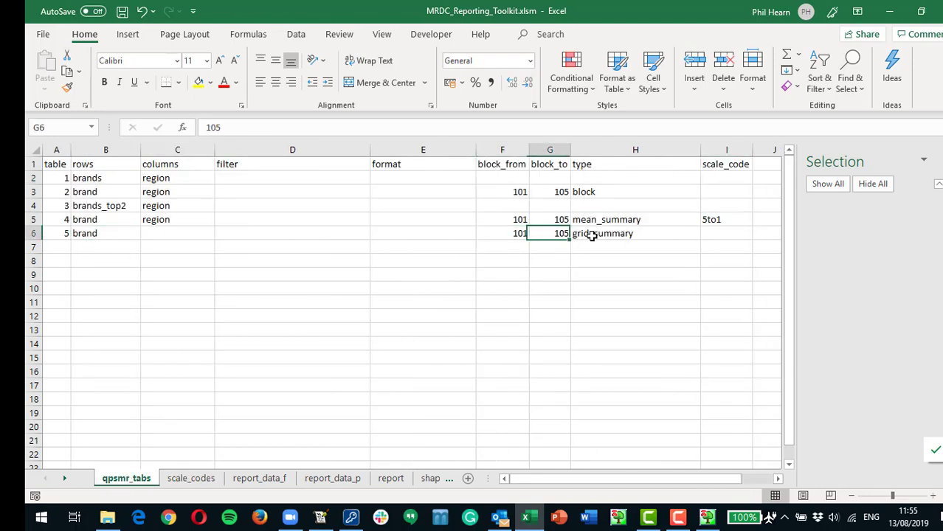
click(609, 251)
click(594, 233)
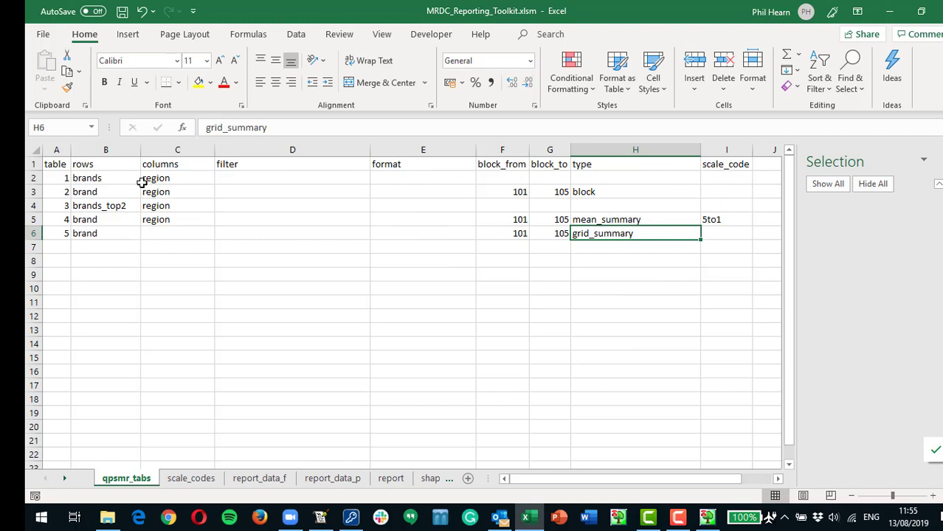
click(169, 233)
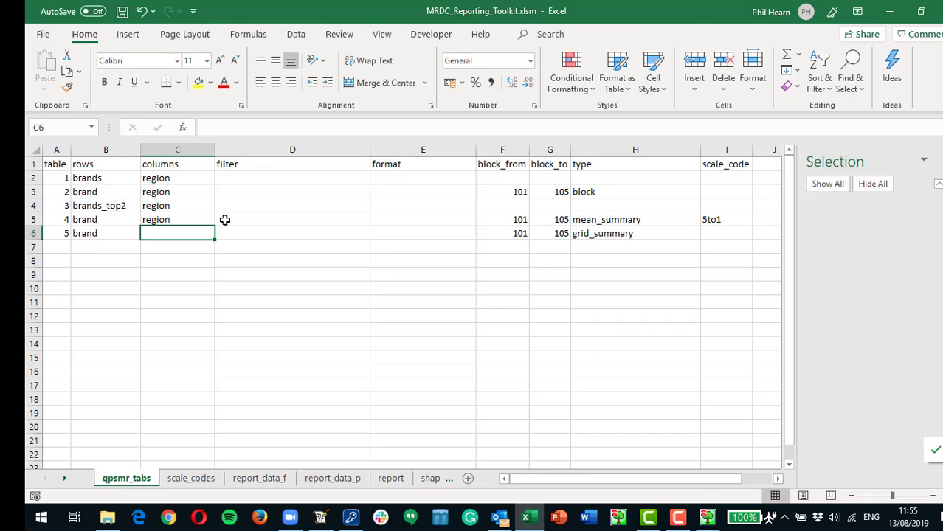
Switch to QPSMR and open the tables file new_MRDC_tables.qtf
key(alt+Tab)
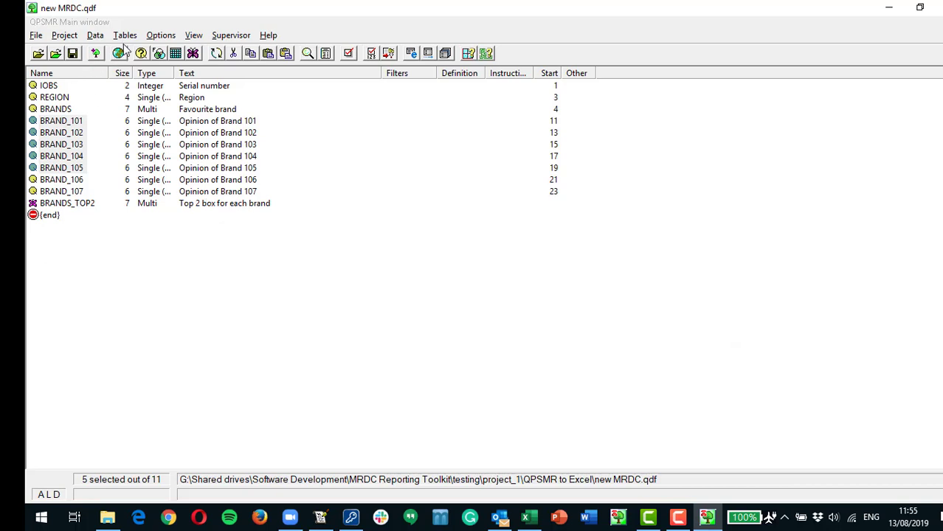
click(126, 39)
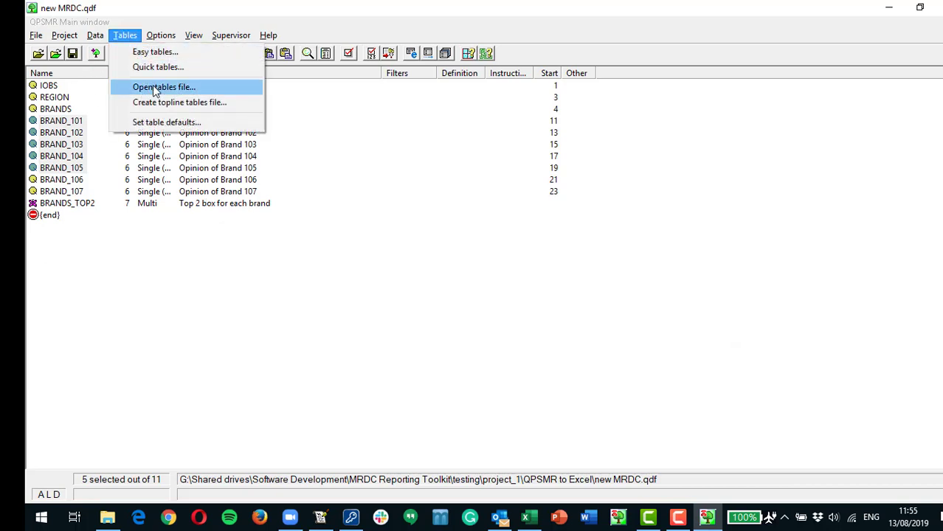
click(155, 87)
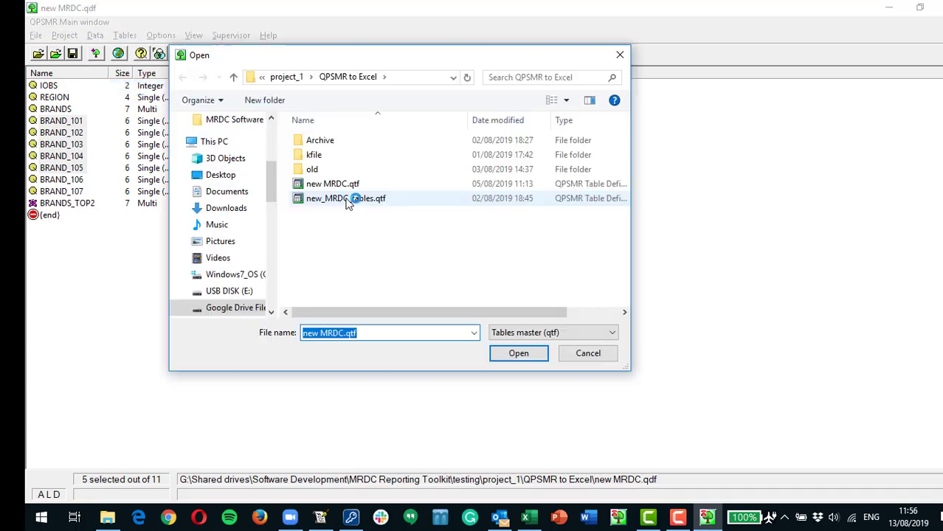
click(345, 200)
double_click(345, 200)
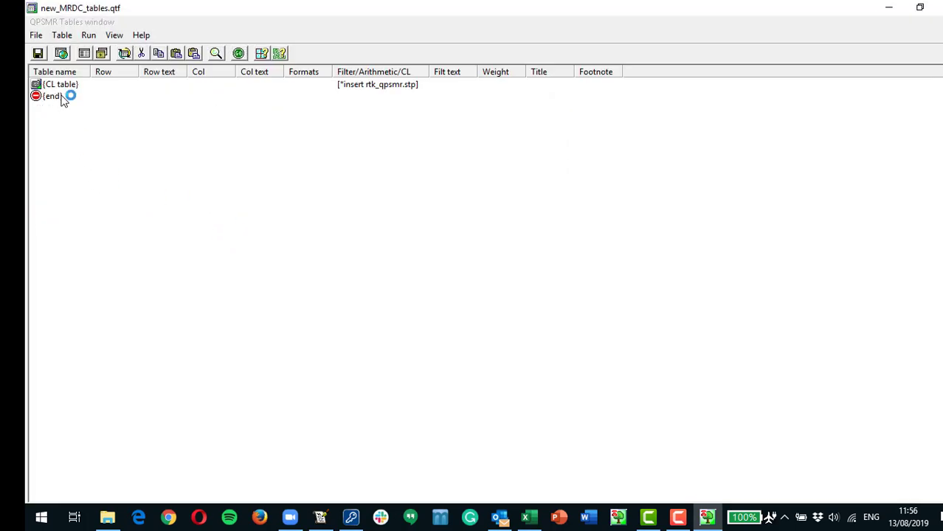
Try to insert a CL syntax entry at the existing CL table in the tables file
click(63, 88)
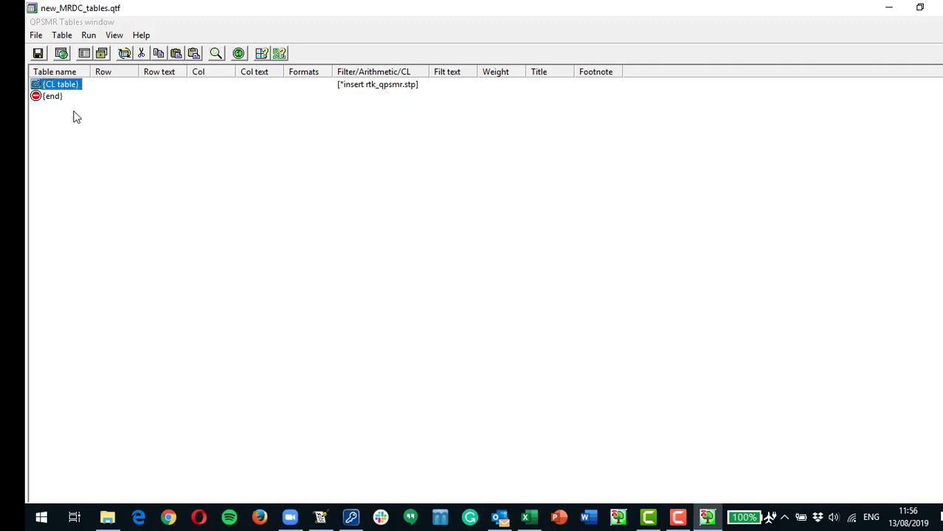
click(60, 36)
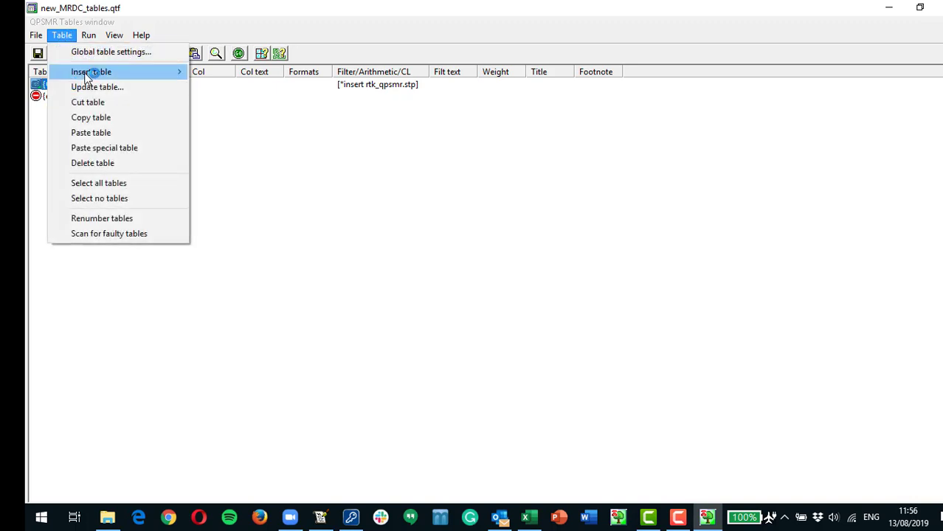
mouse_move(85, 72)
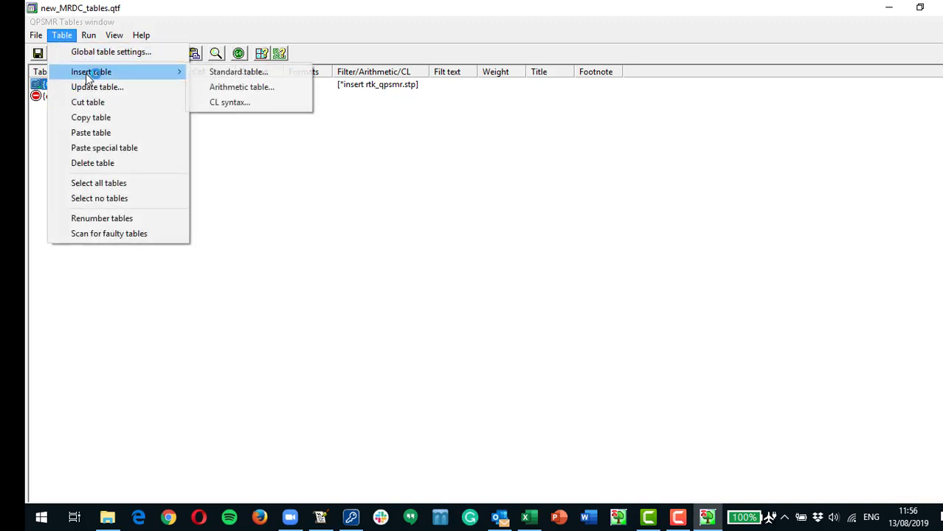
click(229, 104)
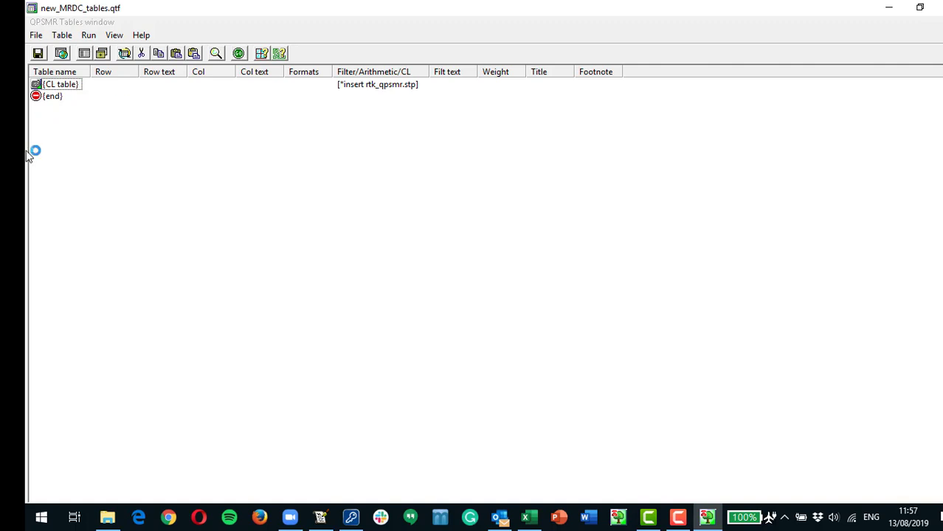
Select the CL table that inserts rtk_qpsmr.stp, and run and view the tables
click(52, 86)
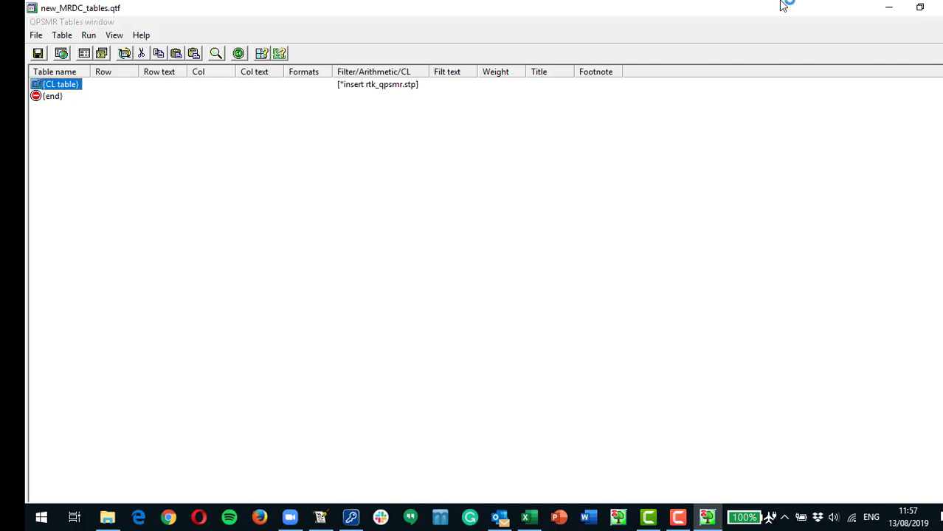
click(88, 35)
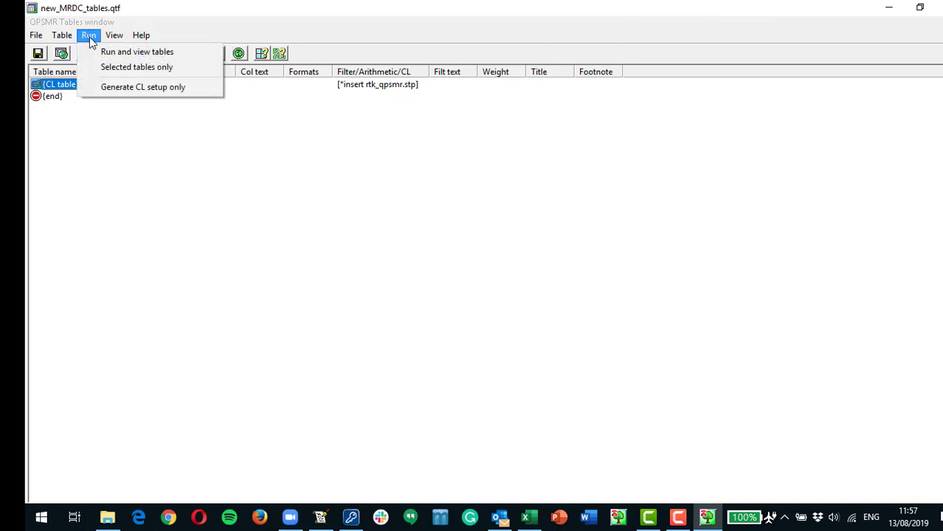
click(121, 50)
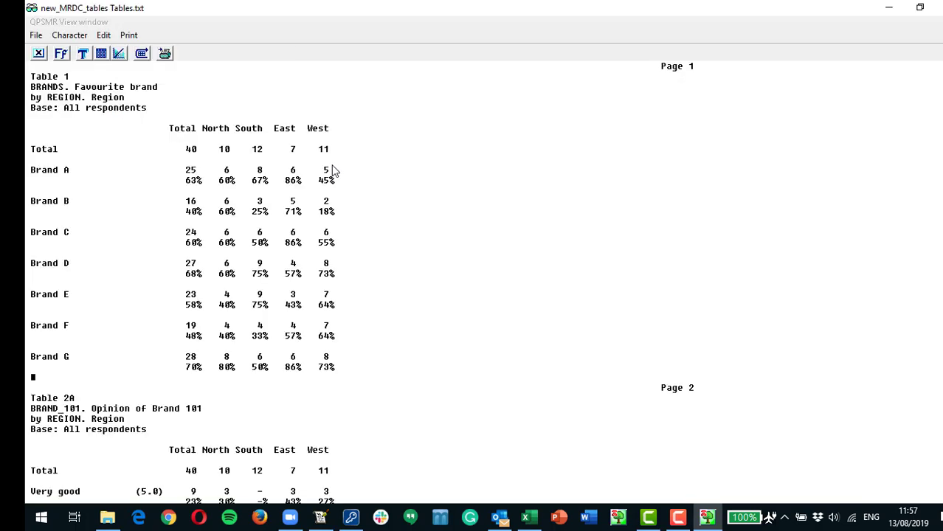
Review the generated table output from table 1, favourite brand by region, through table 2C, opinion of Brand 103
scroll(262, 236, down, 5)
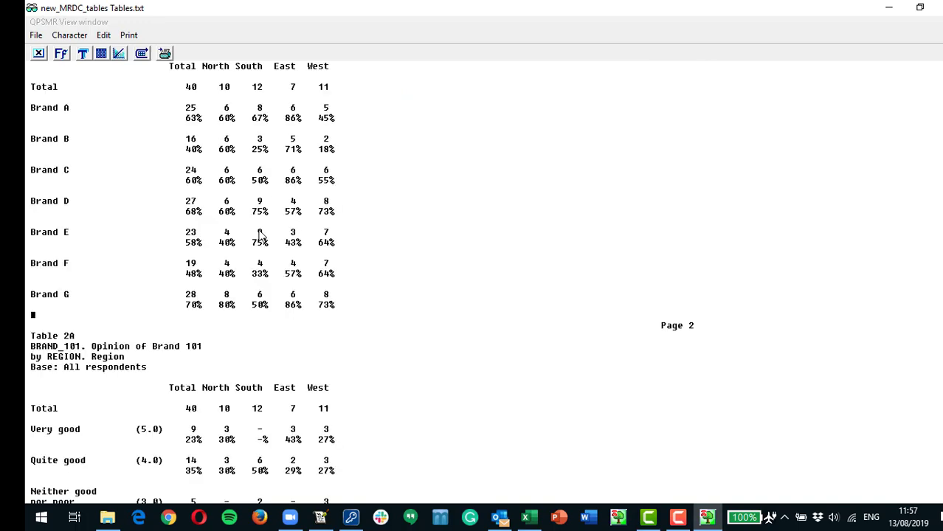
scroll(262, 236, down, 8)
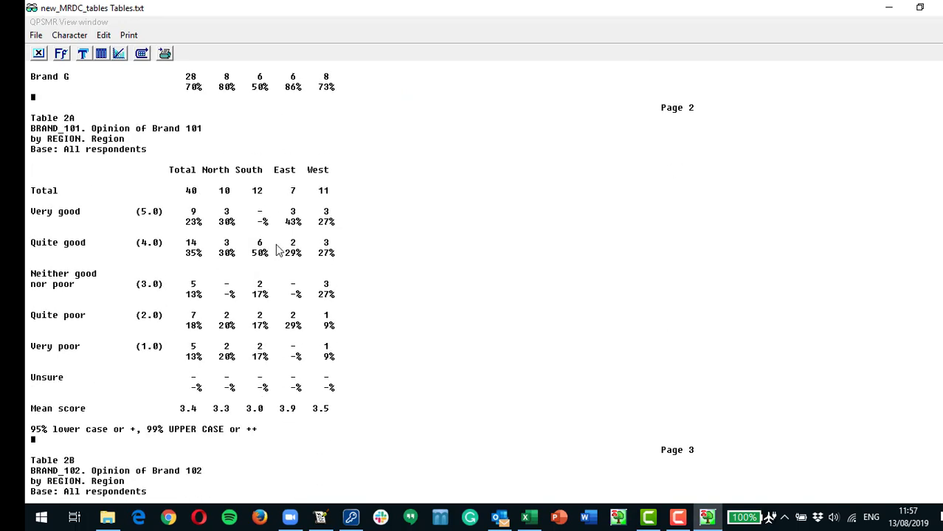
scroll(284, 251, down, 8)
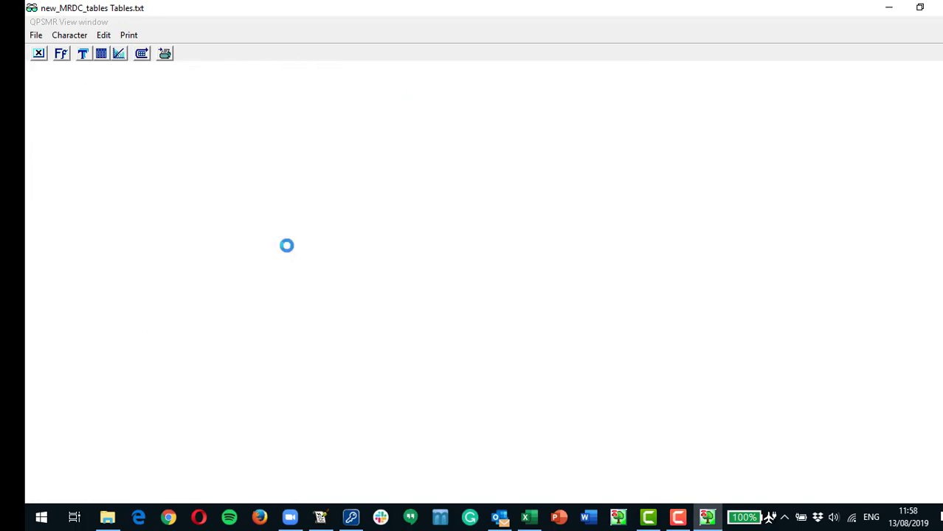
scroll(295, 253, down, 5)
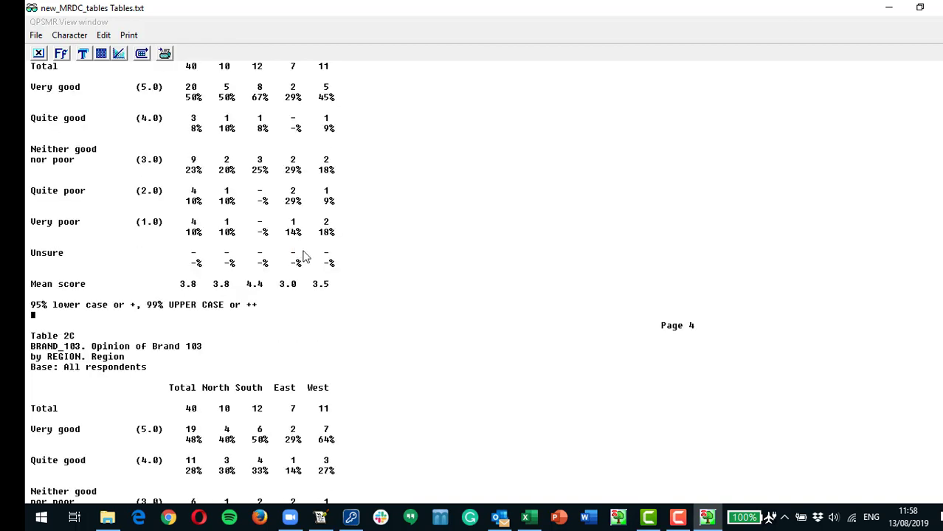
scroll(307, 259, down, 5)
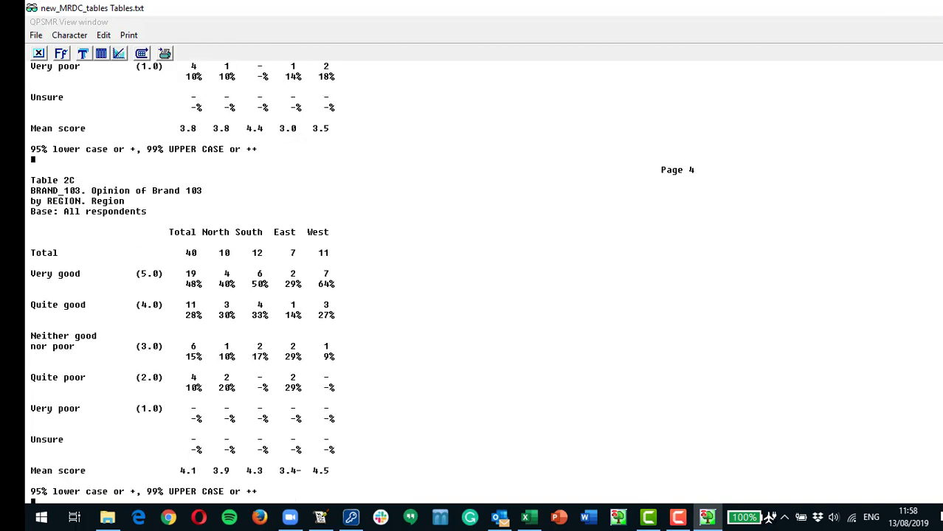
Close the table output, the tables file and QPSMR, returning to table 5's row on the qpsmr_tabs sheet in Excel
click(937, 7)
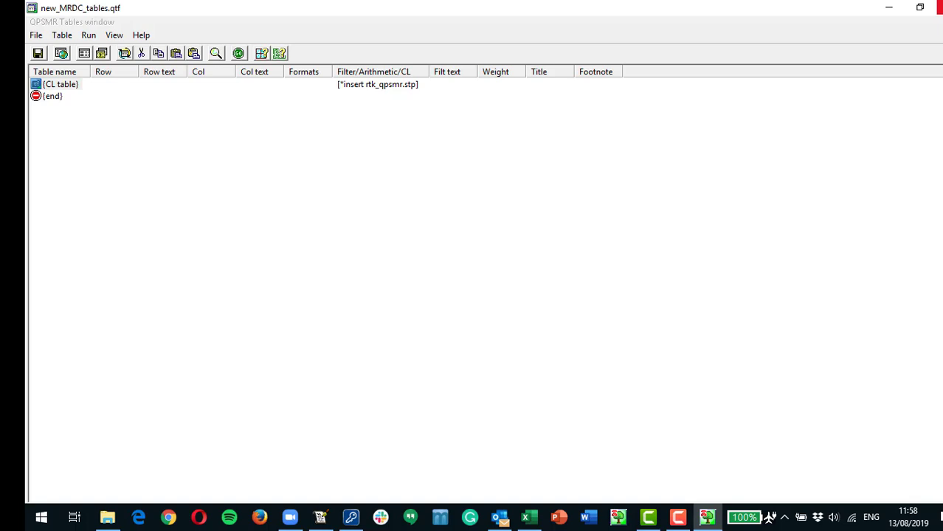
click(937, 8)
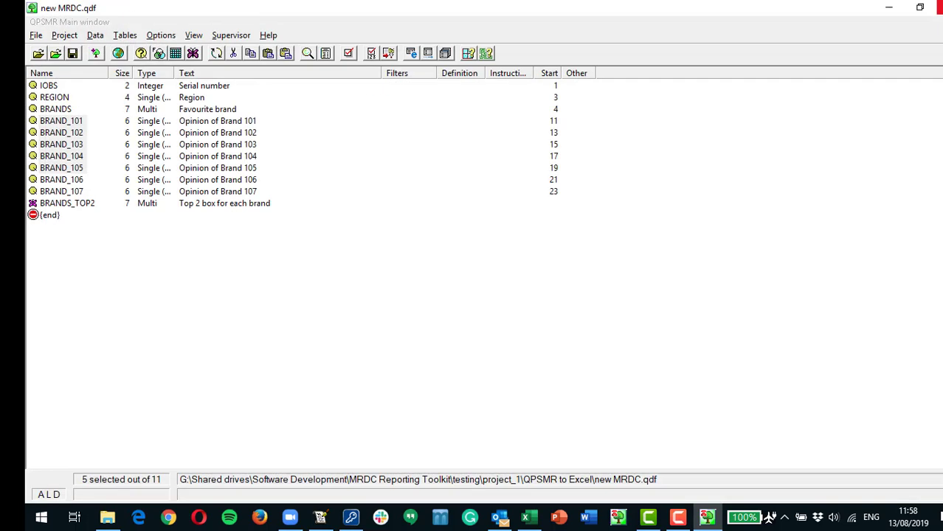
click(937, 8)
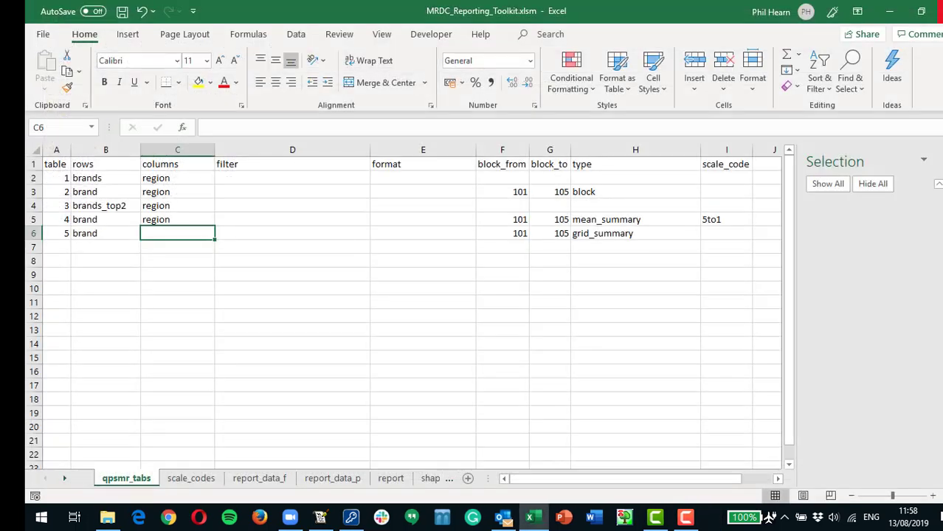
click(250, 237)
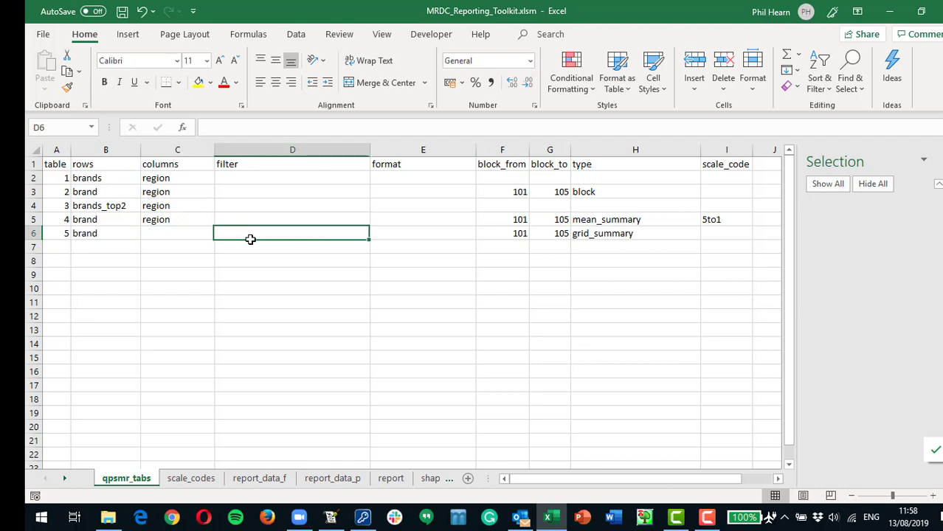
click(162, 235)
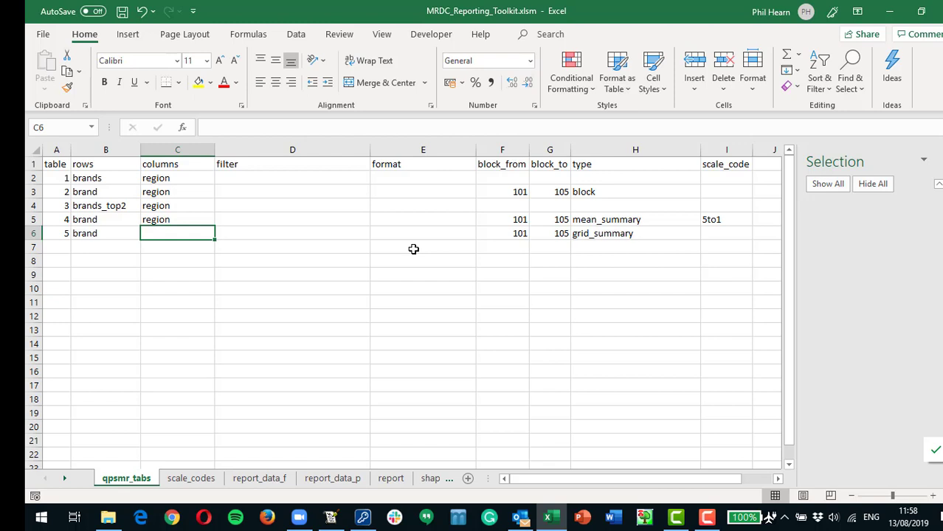
From the report sheet, load new_MRDC_tables Report.csv with the toolkit's Load data task, keeping the copied information on the clipboard
click(390, 479)
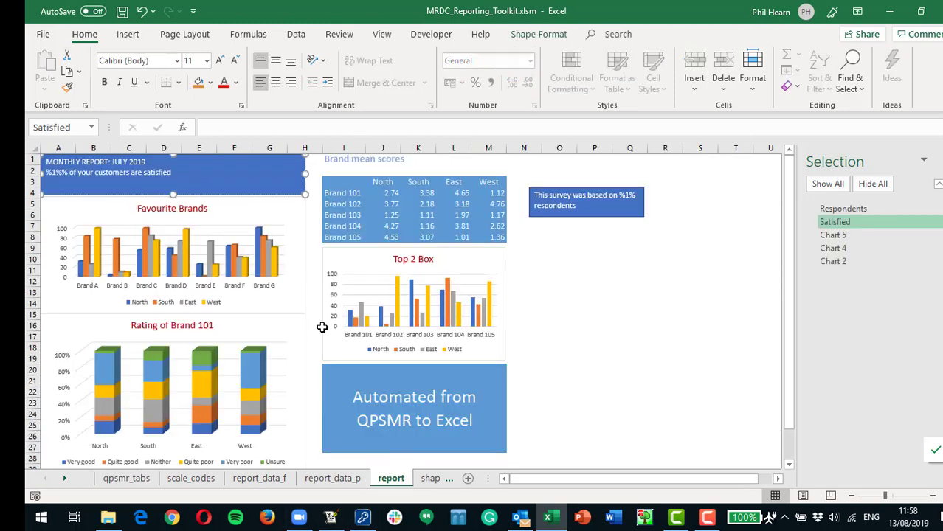
click(530, 336)
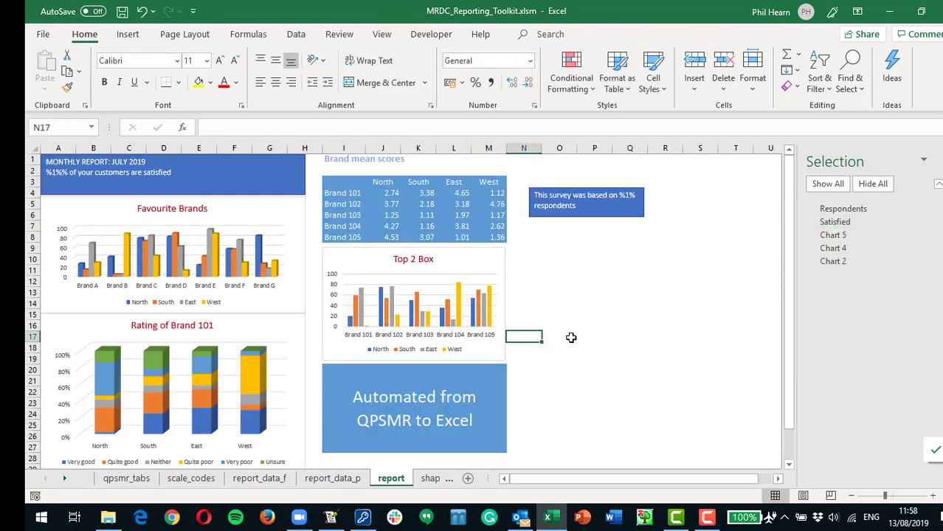
double_click(572, 337)
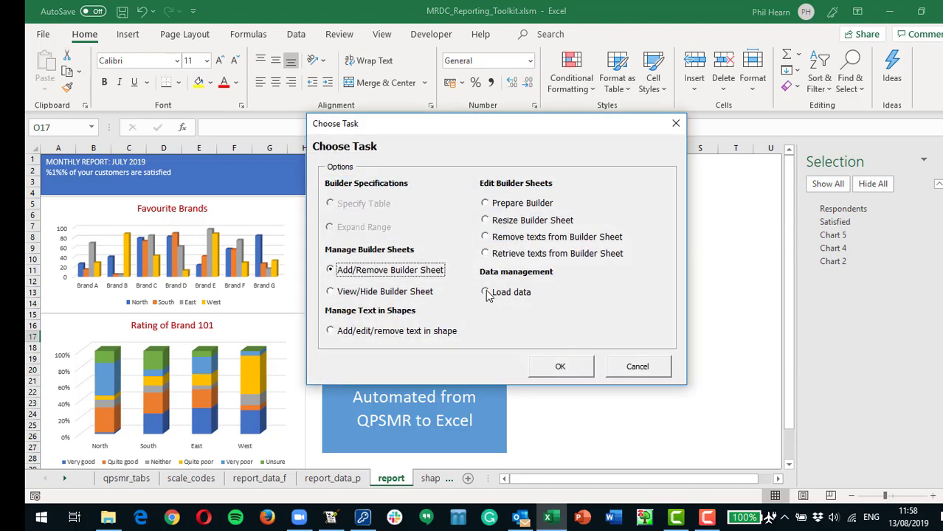
click(486, 293)
click(563, 369)
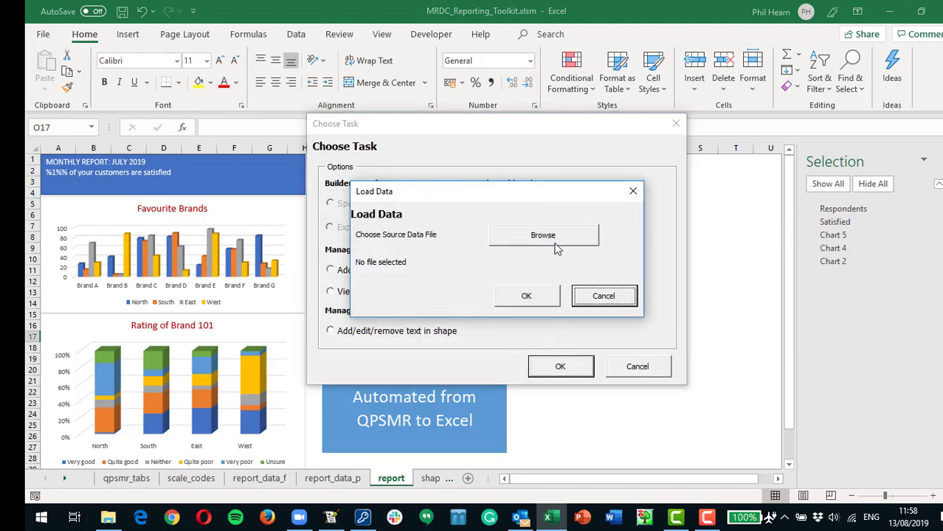
click(555, 235)
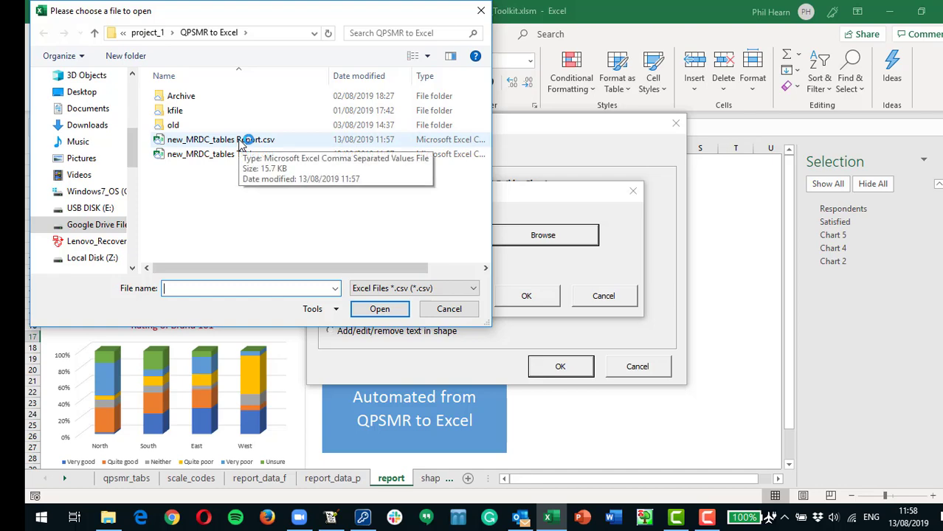
double_click(246, 140)
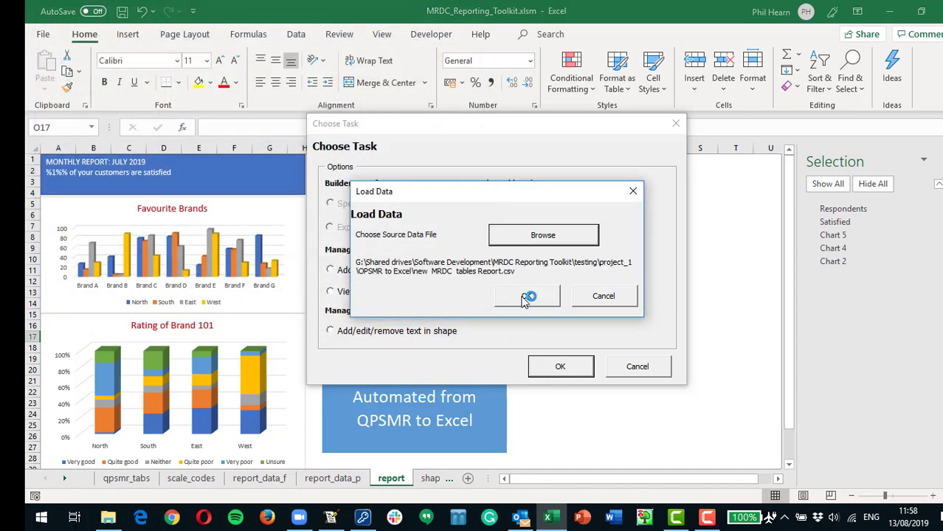
click(526, 298)
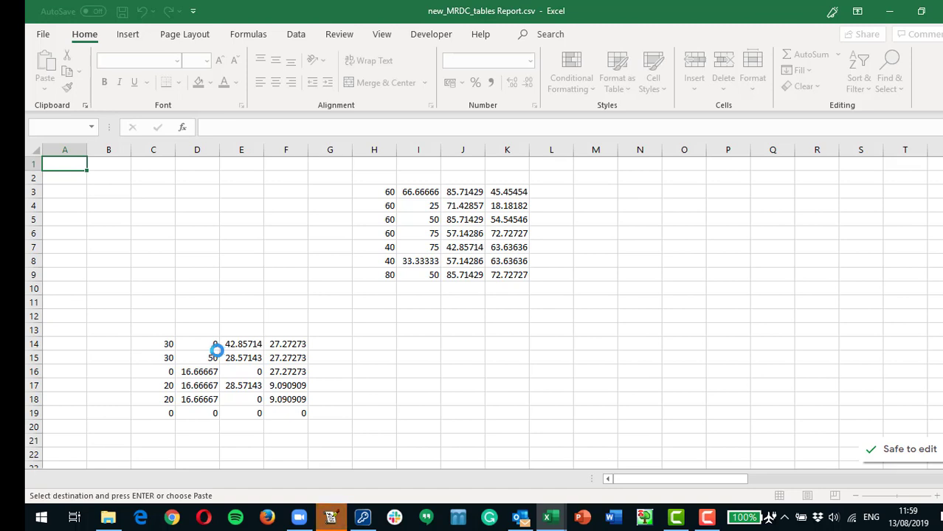
click(331, 516)
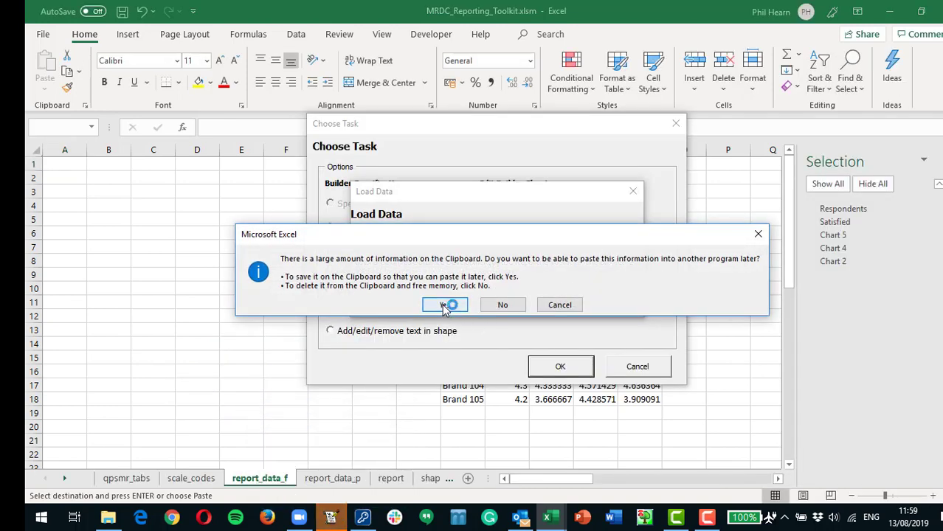
click(441, 304)
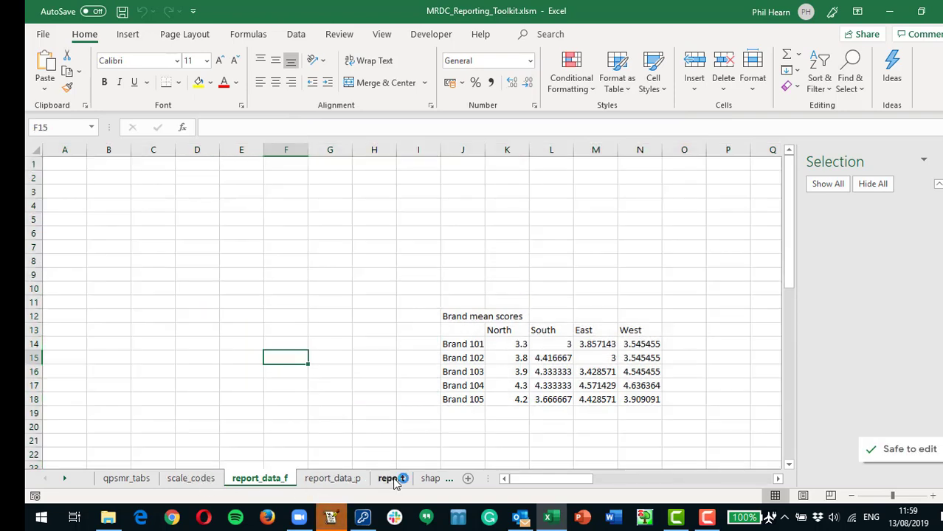
Check the refreshed report, the brand mean scores on report_data_f and the percentage tables on report_data_p
click(390, 478)
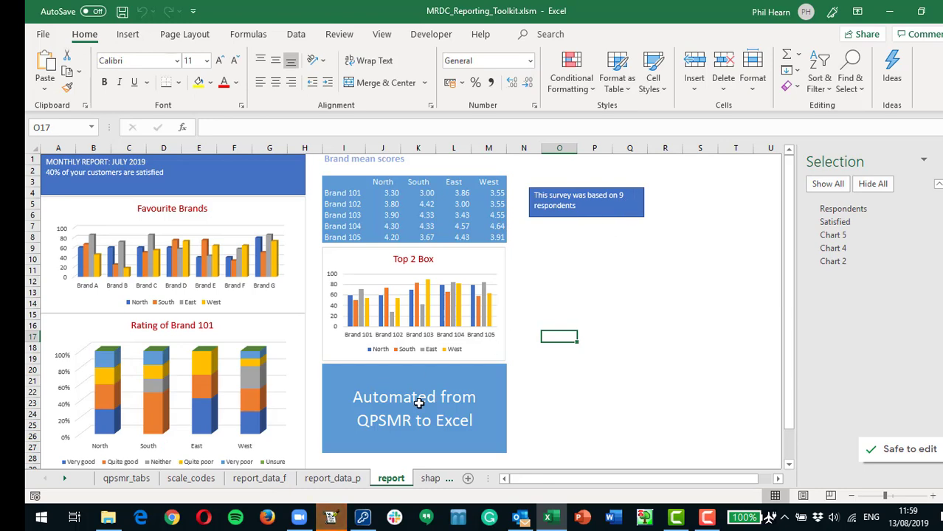
click(258, 480)
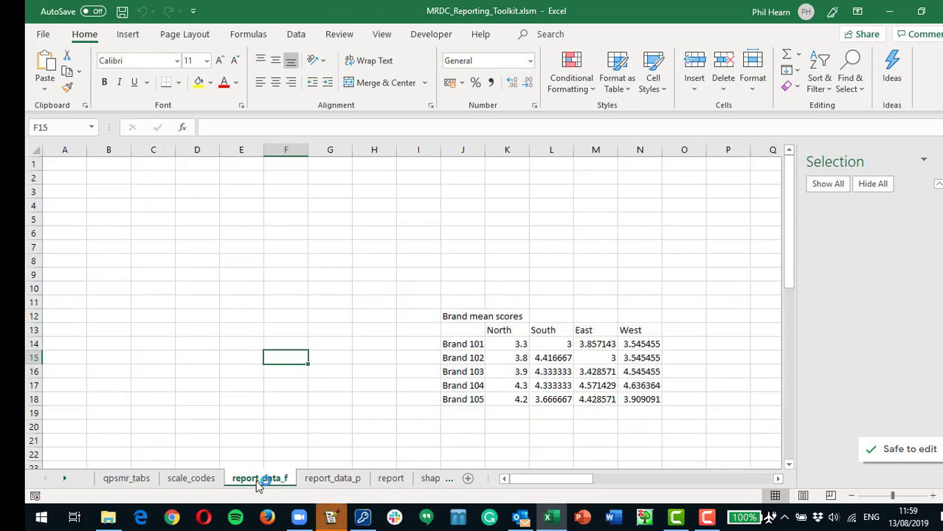
click(467, 318)
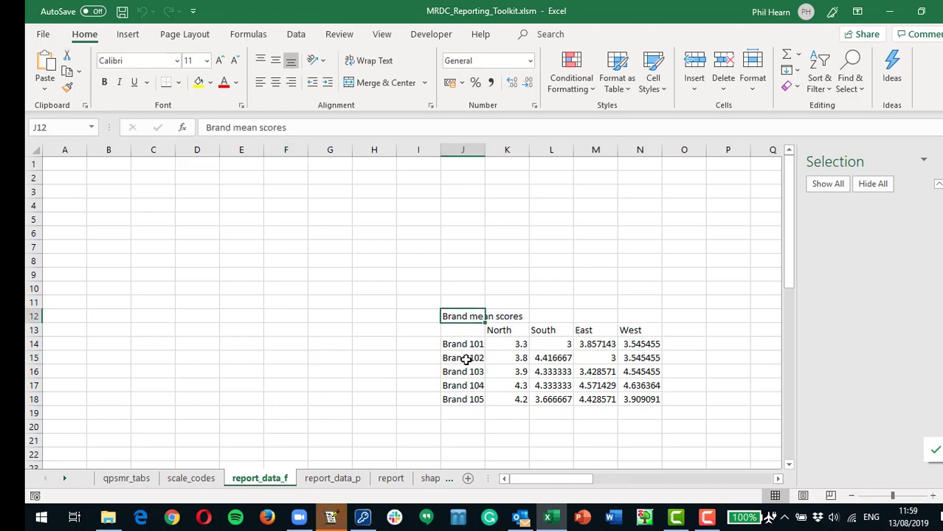
click(338, 479)
click(285, 247)
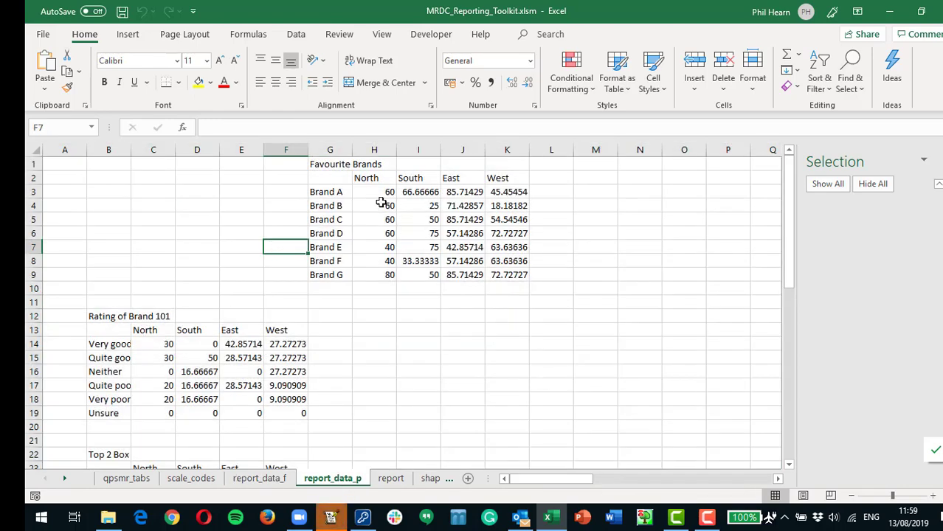
Inspect the Favourite Brands chart and the respondents figure in the survey base text box on the report sheet
click(391, 478)
click(238, 254)
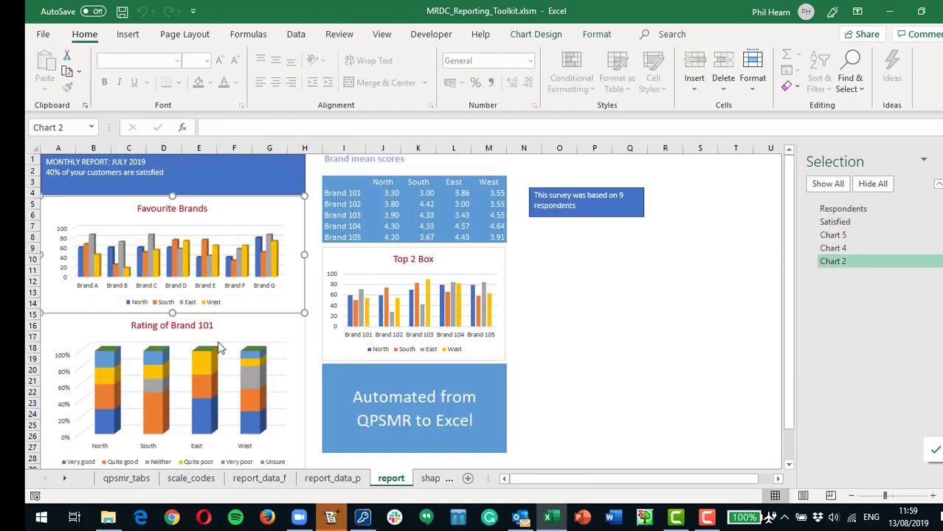
click(525, 267)
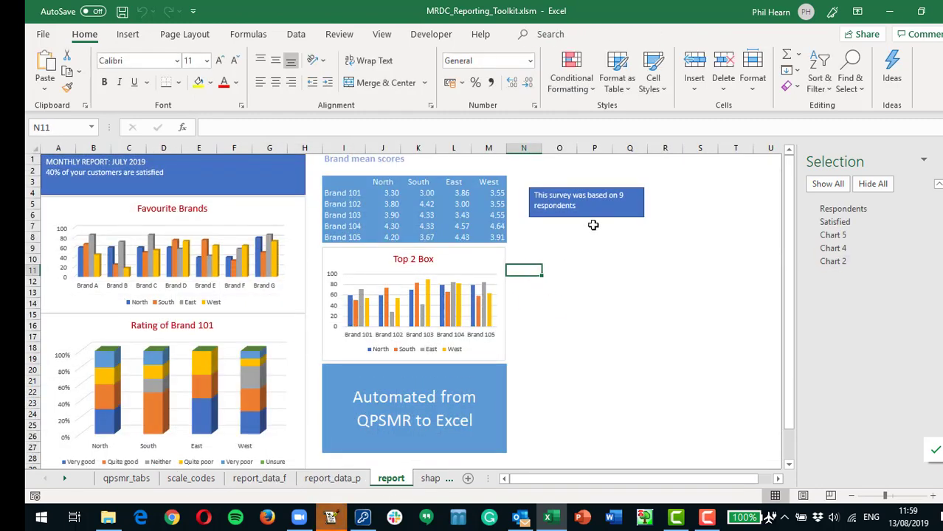
double_click(622, 195)
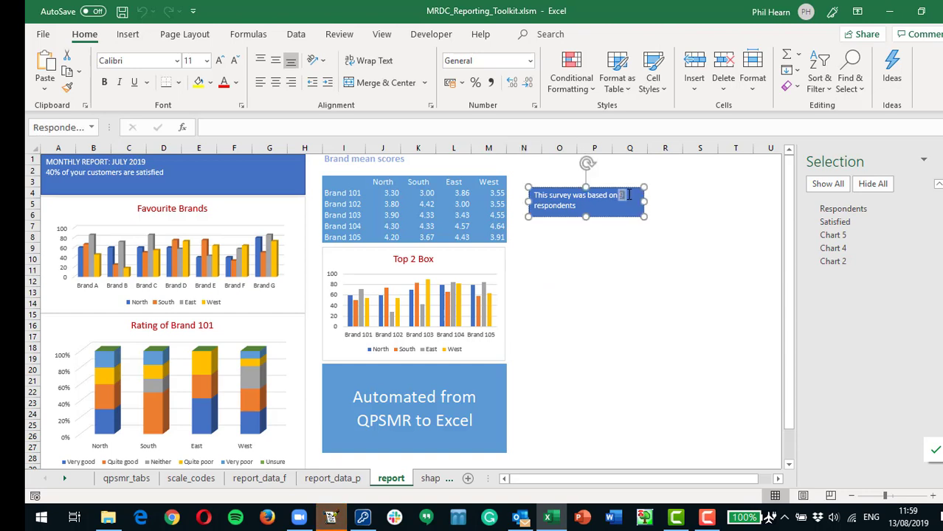
click(549, 283)
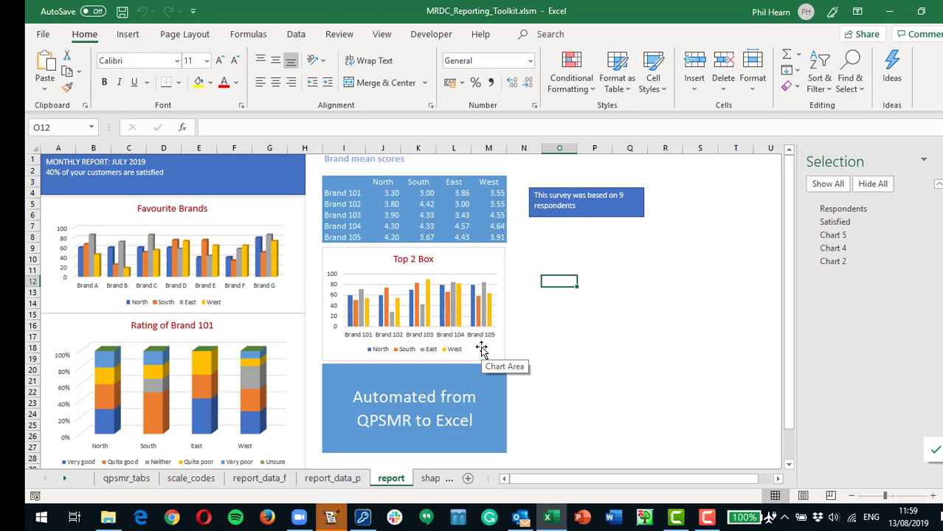
Open Example_Presentation.pptx from the QPSMR to Excel folder, inspect the linked Brand 101 figure in its text box, and close the presentation
click(108, 518)
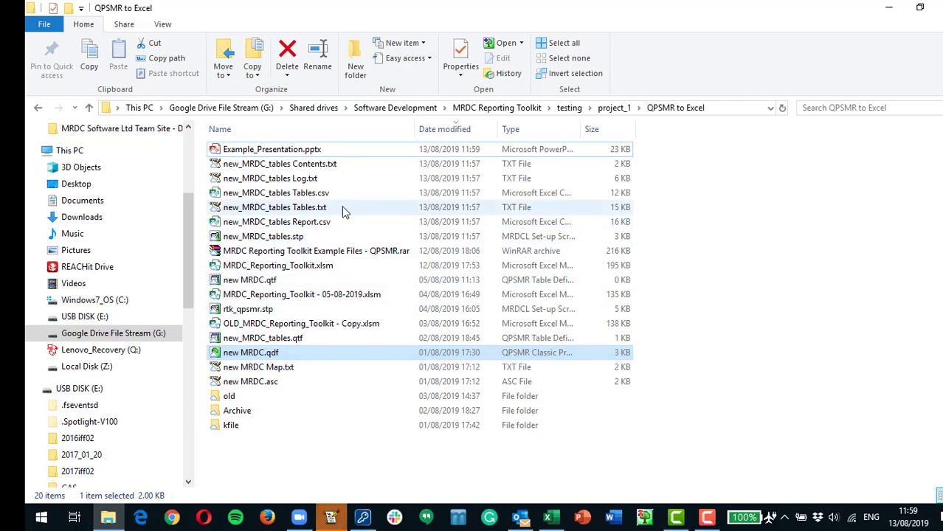
click(321, 152)
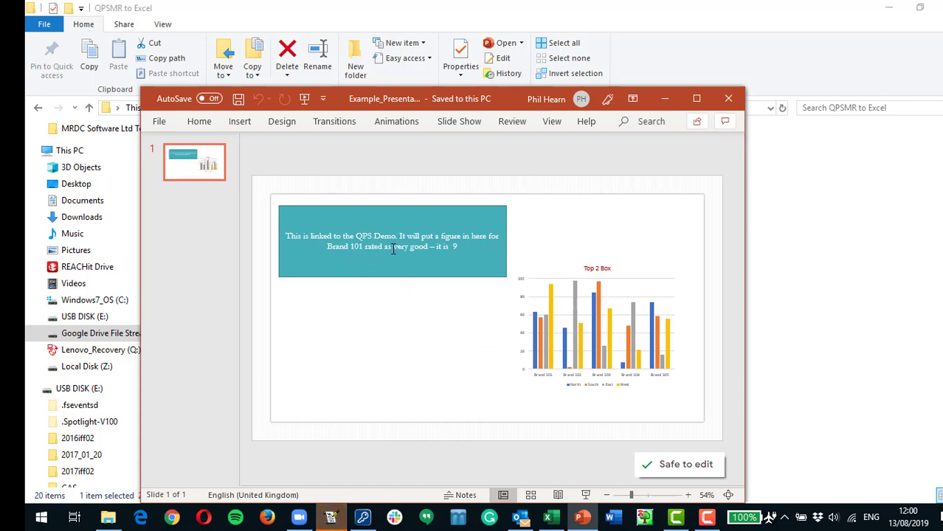
double_click(457, 246)
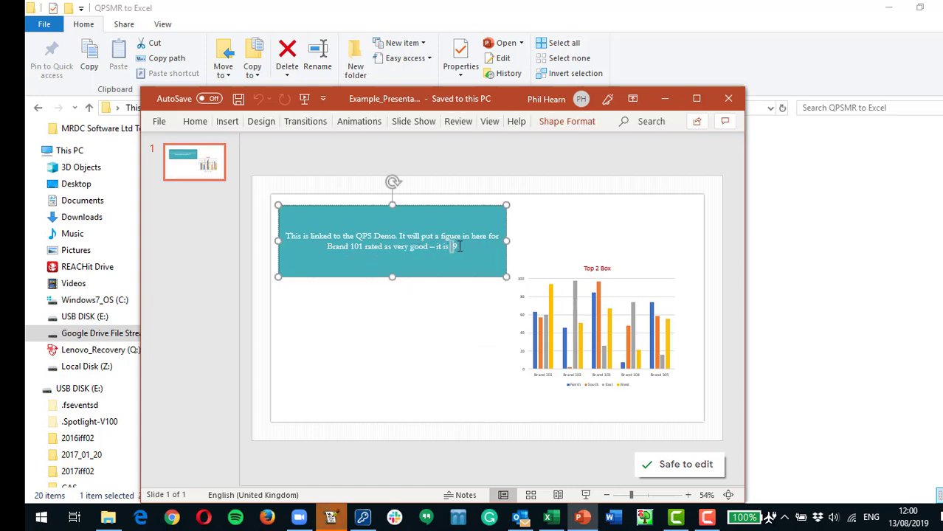
click(453, 331)
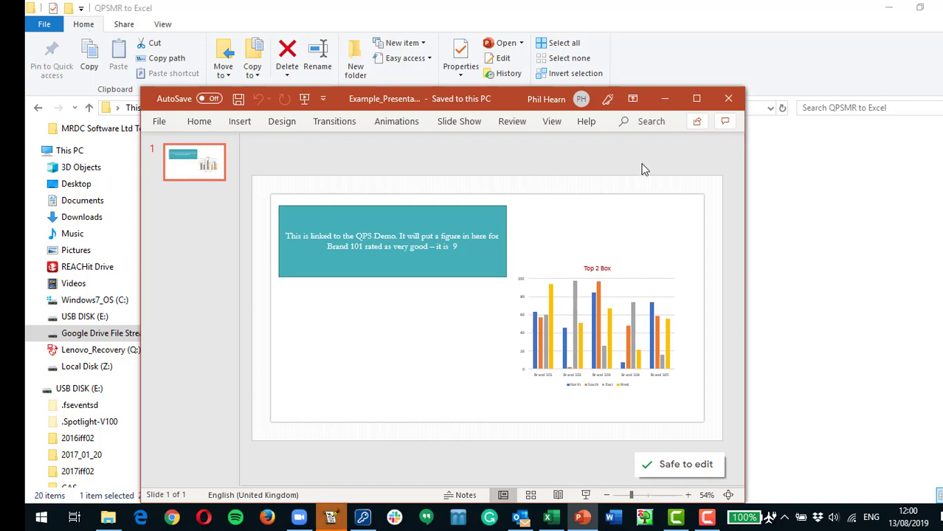
click(729, 99)
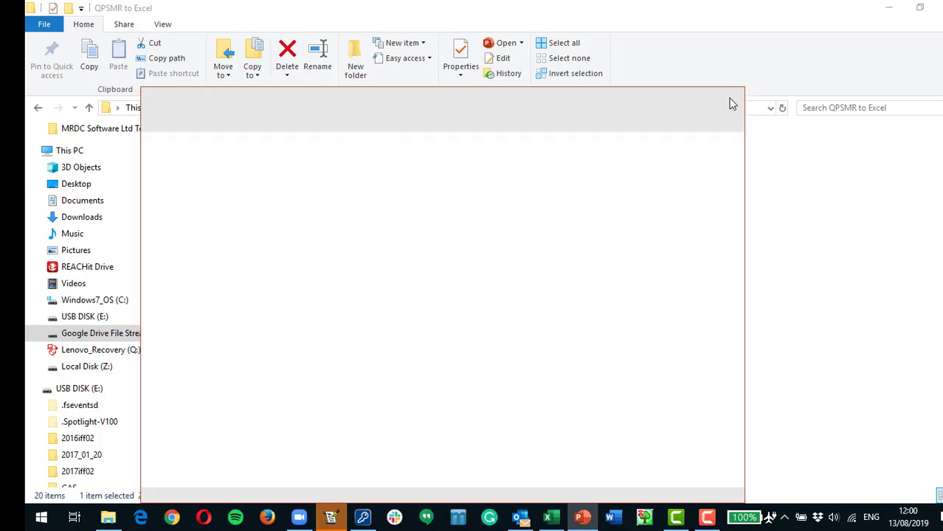
click(279, 326)
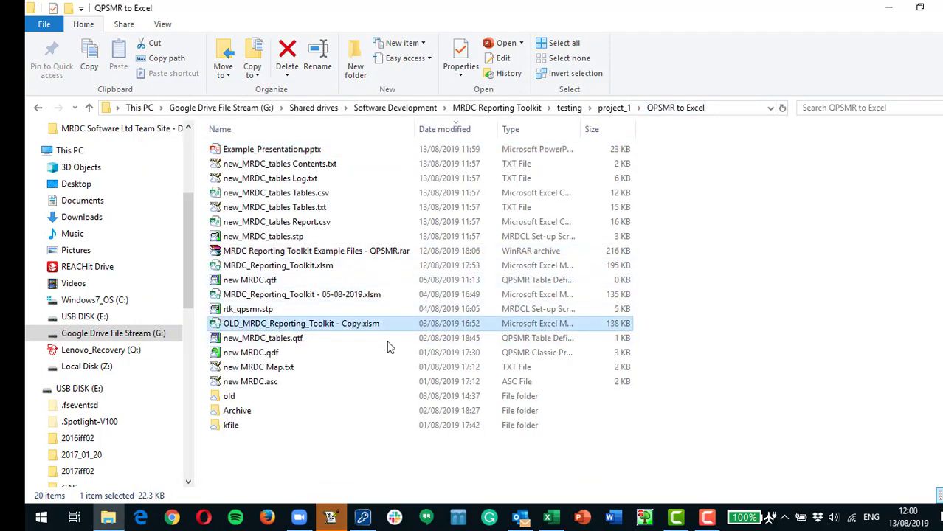
Dismiss the modified-file notice for new_MRDC_tables Tables.txt in WinVi and return to the report sheet in Excel
key(alt+Tab)
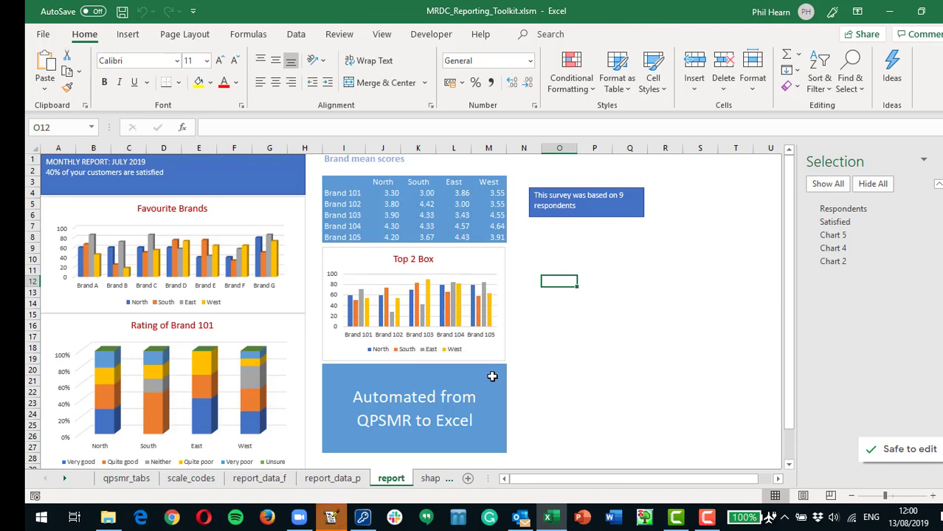
click(330, 516)
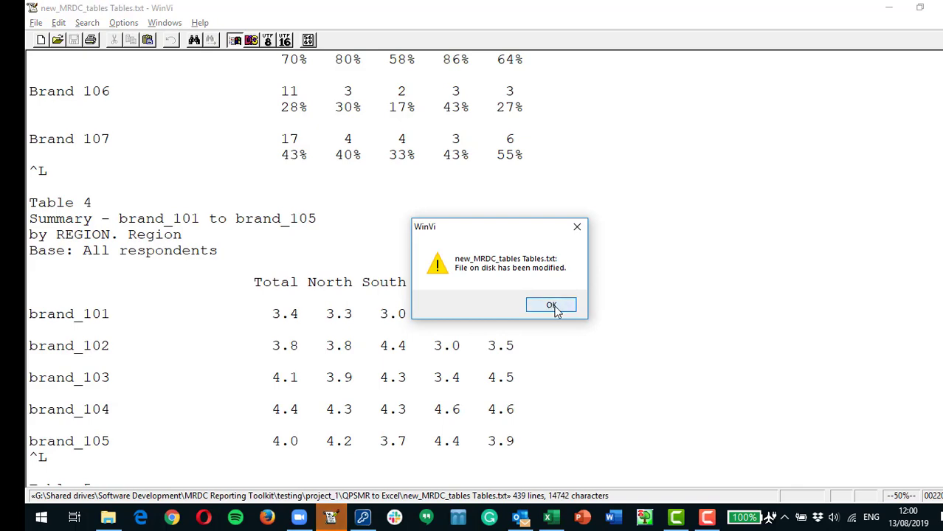
click(551, 306)
key(alt+Tab)
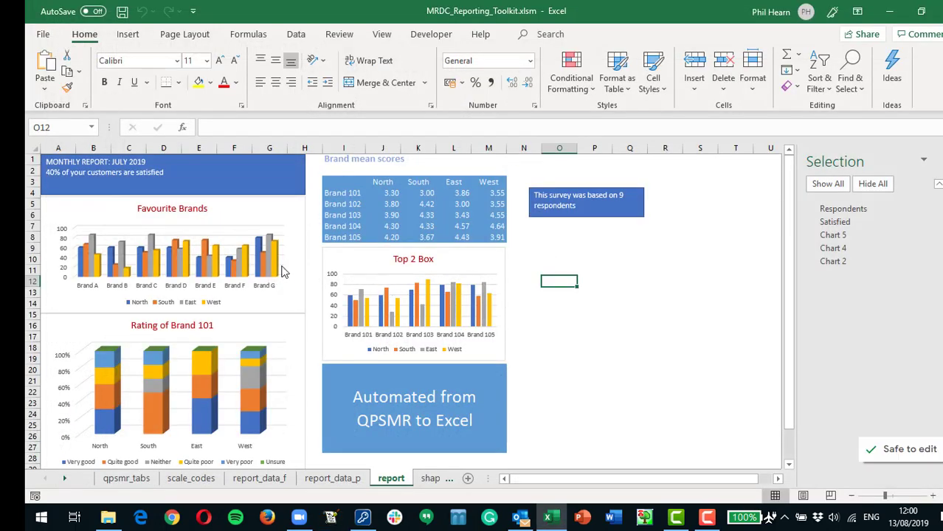
click(558, 268)
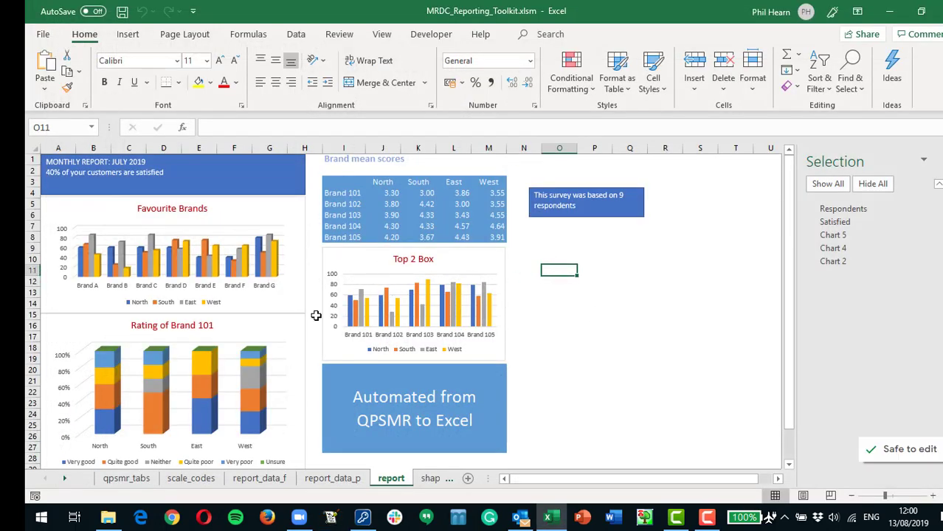
Switch to File Explorer and open mrdc_reporting_toolkit_file.stp from project_1's MRDCL to Excel folder in the Vi Compatible Editor
click(108, 517)
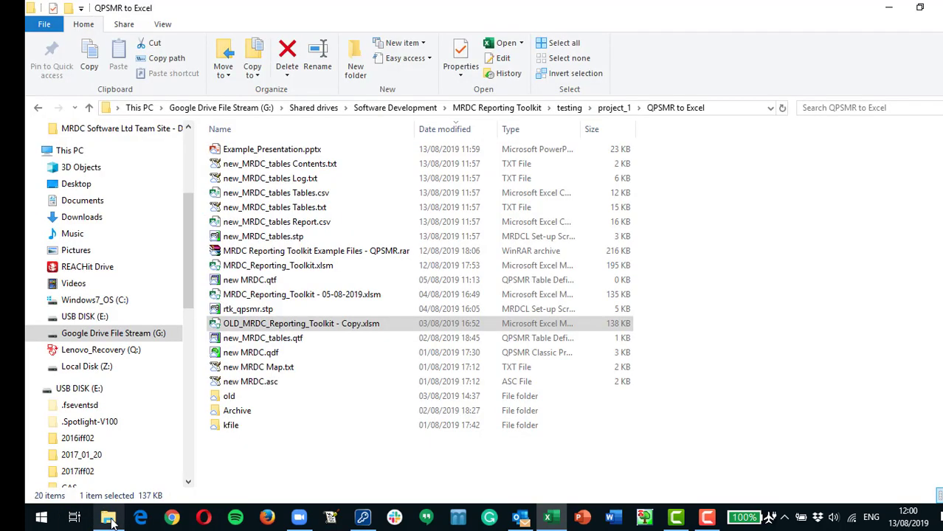
click(615, 109)
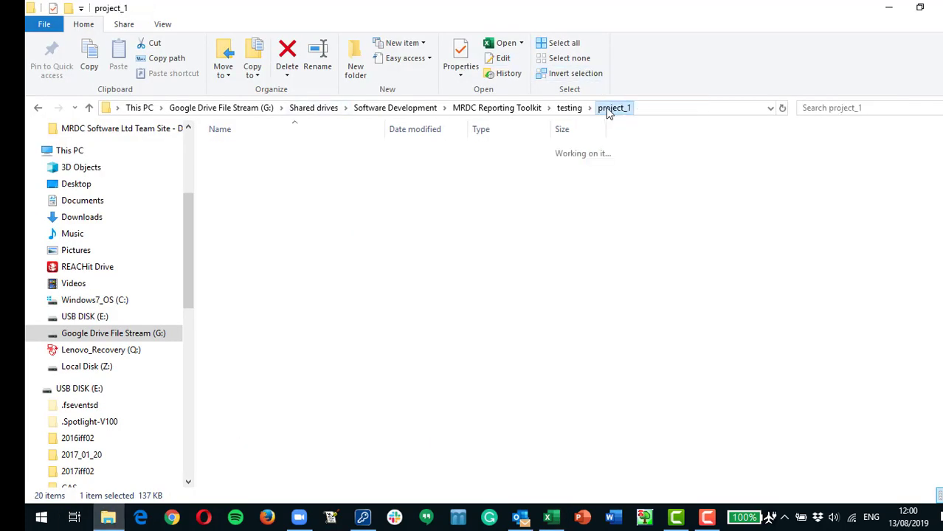
click(294, 150)
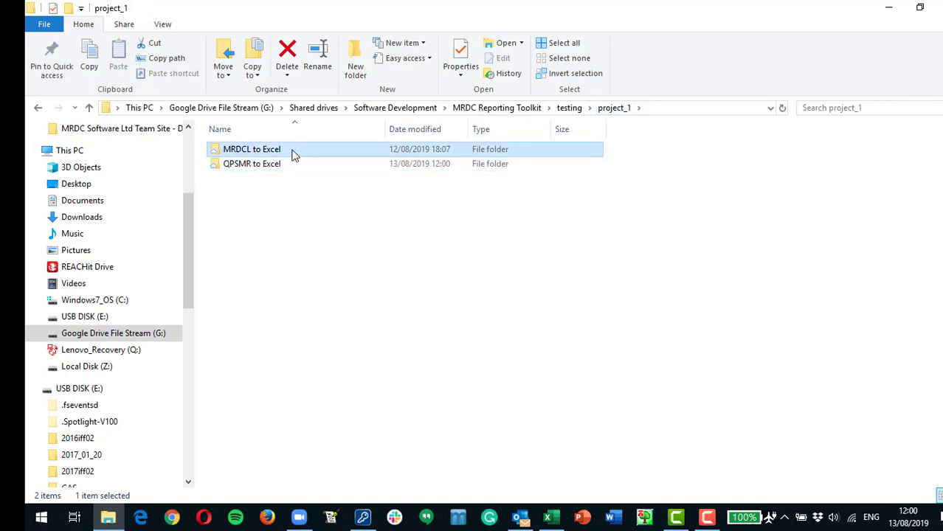
double_click(293, 150)
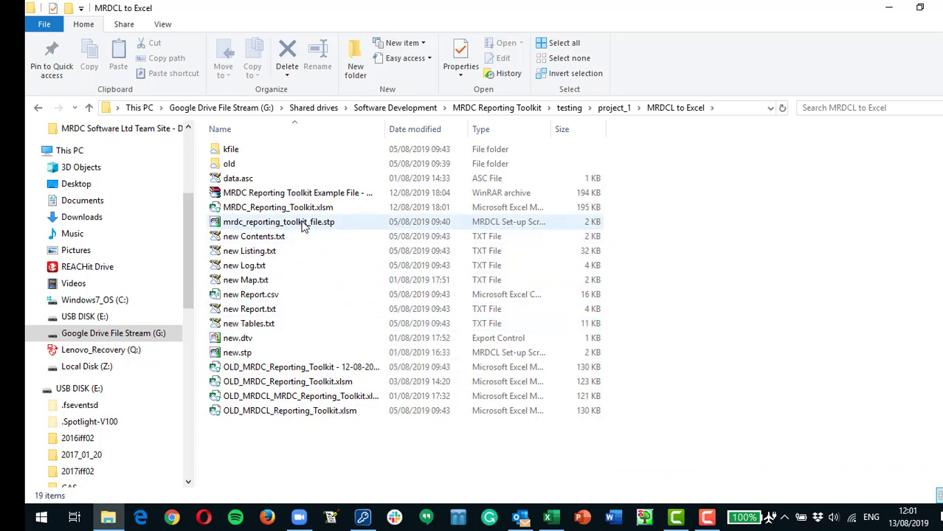
click(302, 227)
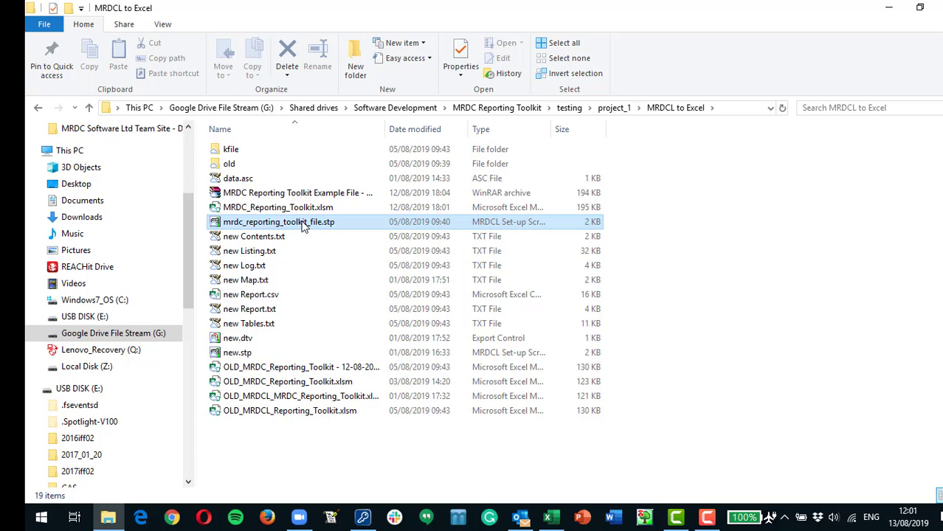
right_click(302, 225)
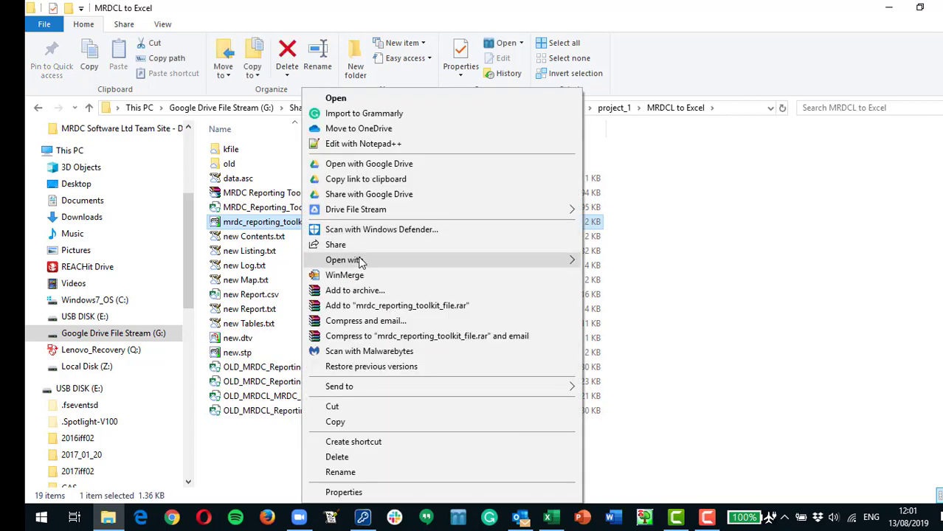
mouse_move(557, 259)
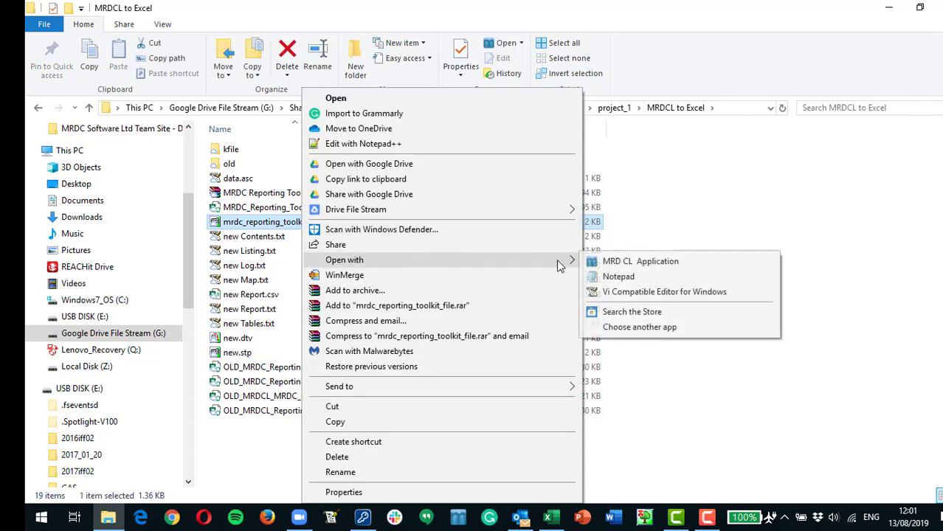
click(636, 292)
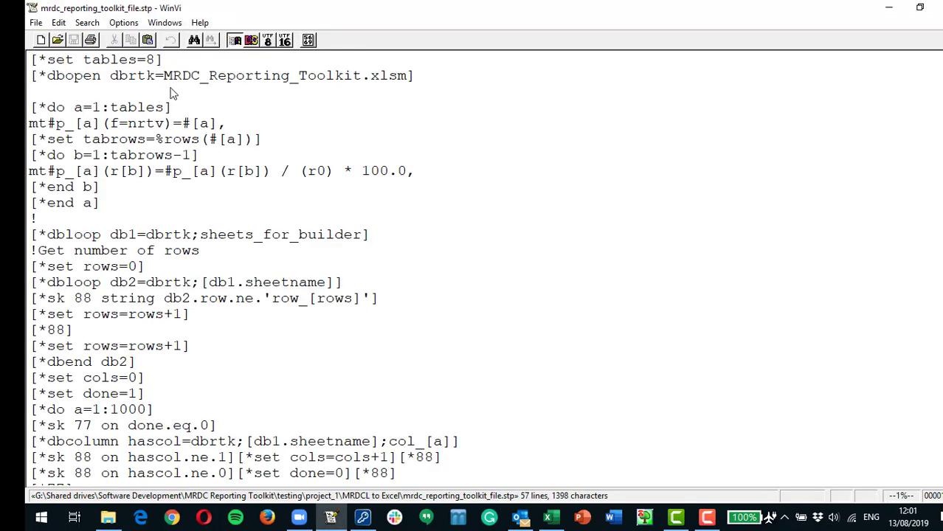
Examine the script's opening table-count and workbook-open lines and the loops below them, and close mrdc_reporting_toolkit_file.stp
key(shift+Down)
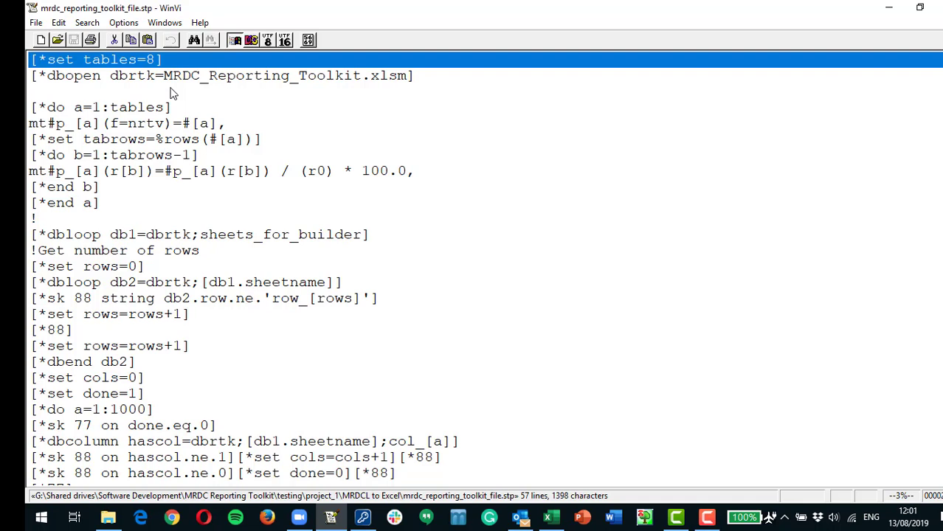
key(shift+Down)
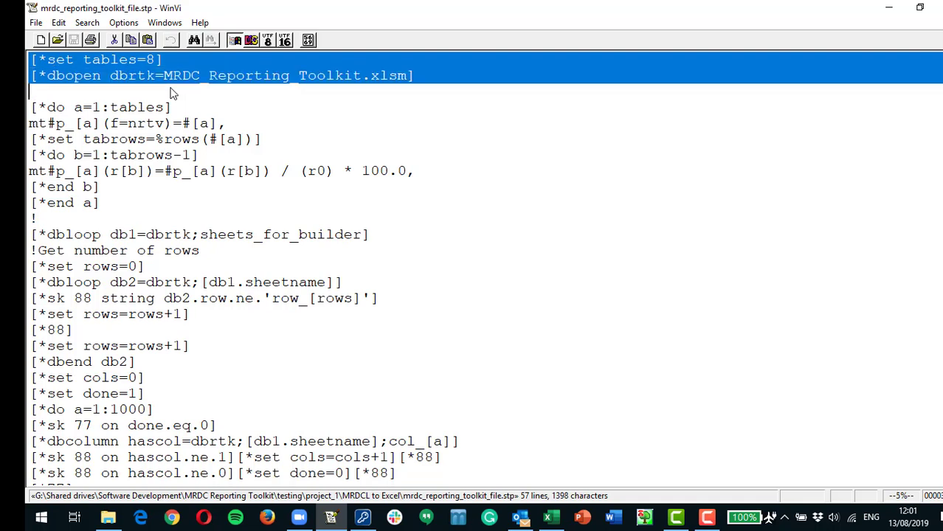
click(254, 94)
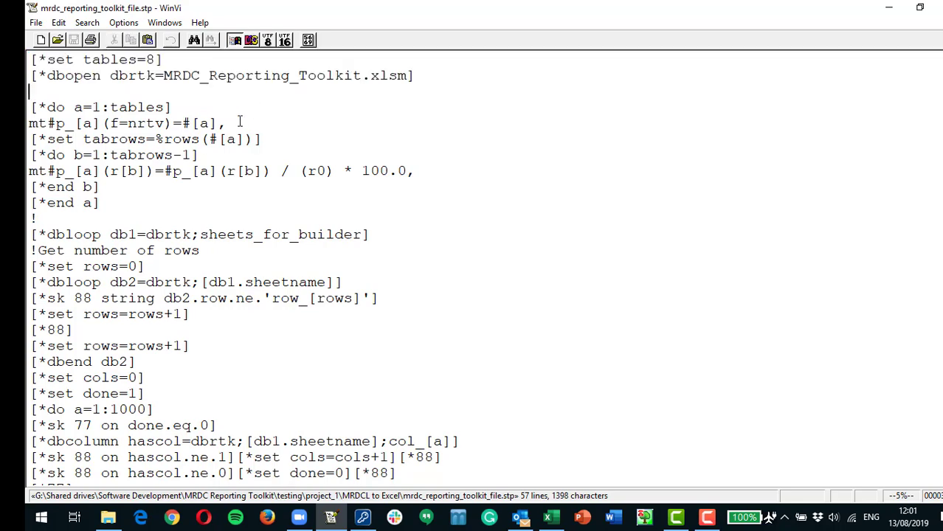
scroll(240, 152, down, 3)
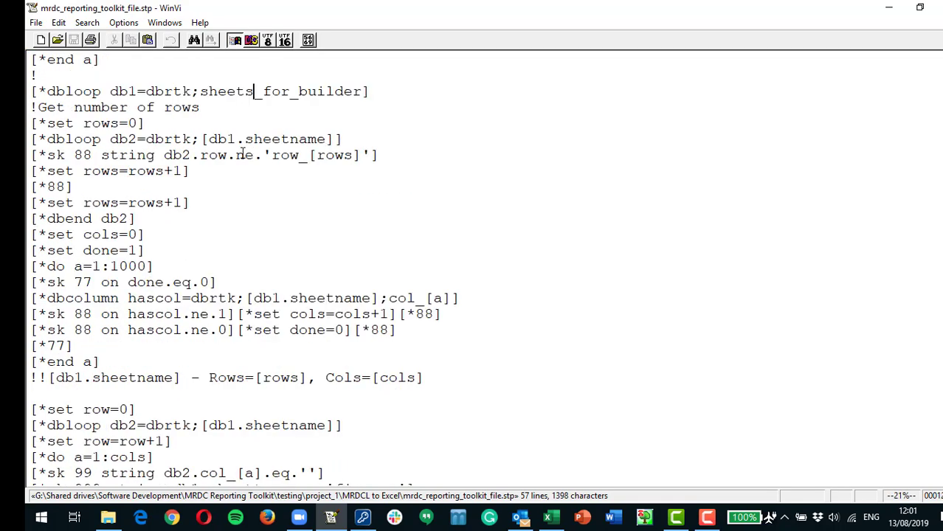
scroll(240, 153, down, 7)
scroll(255, 171, up, 6)
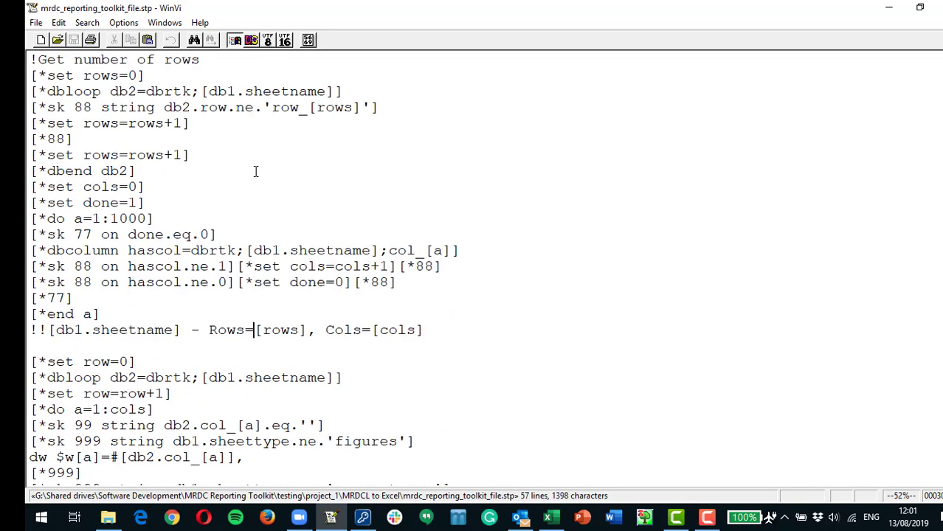
scroll(255, 171, up, 4)
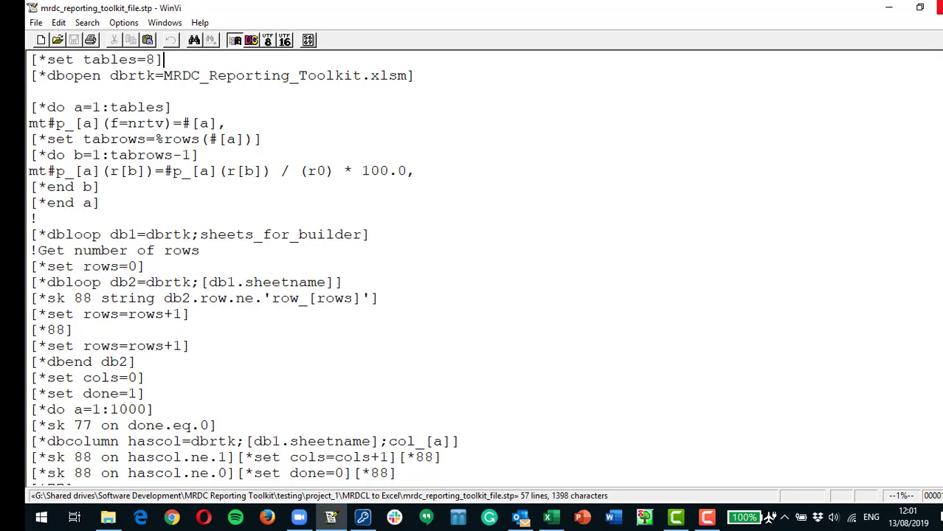
click(936, 7)
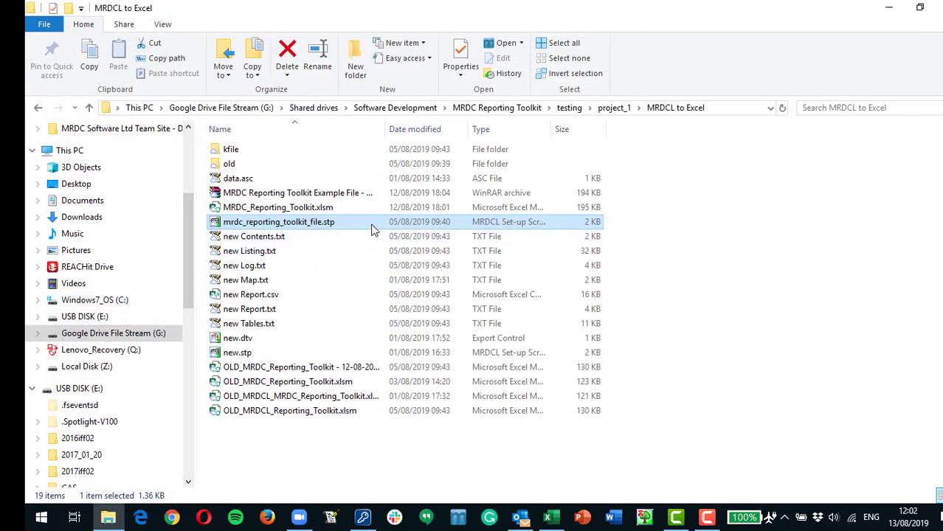